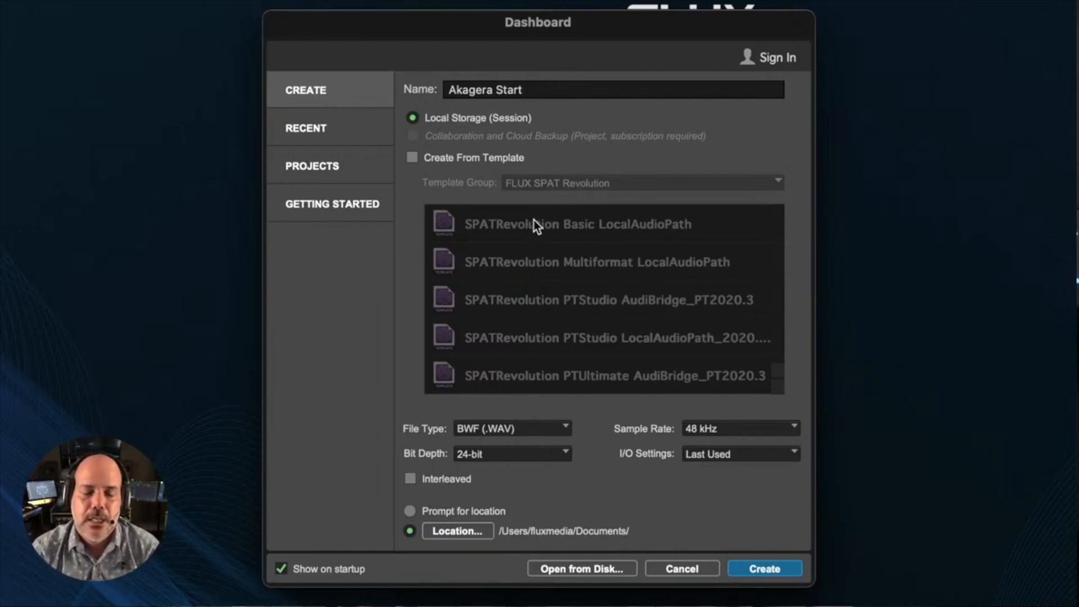
# - Create the Akagera Start session and import the eight audio files, 01_Kick to 08_Trombone, each onto its own track
pyautogui.press('Return')
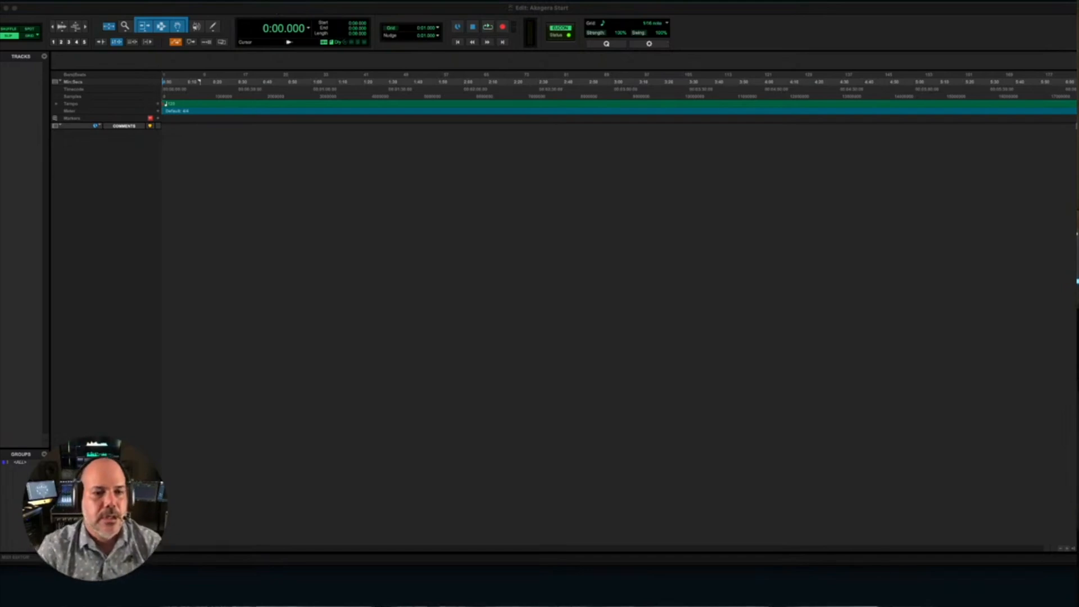
pyautogui.click(276, 8)
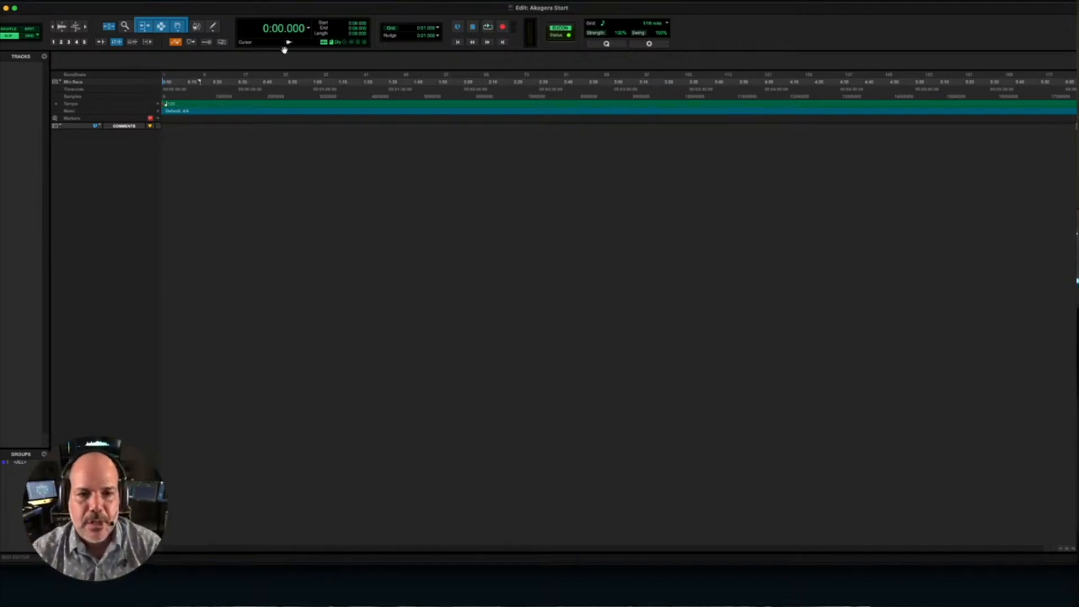
pyautogui.press('super+Tab')
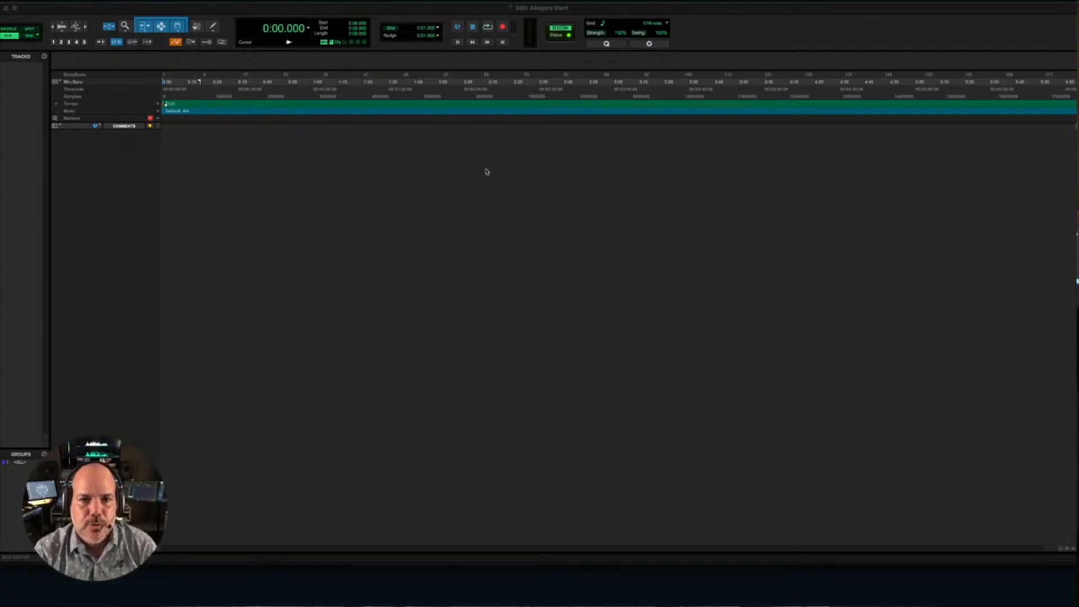
pyautogui.click(499, 258)
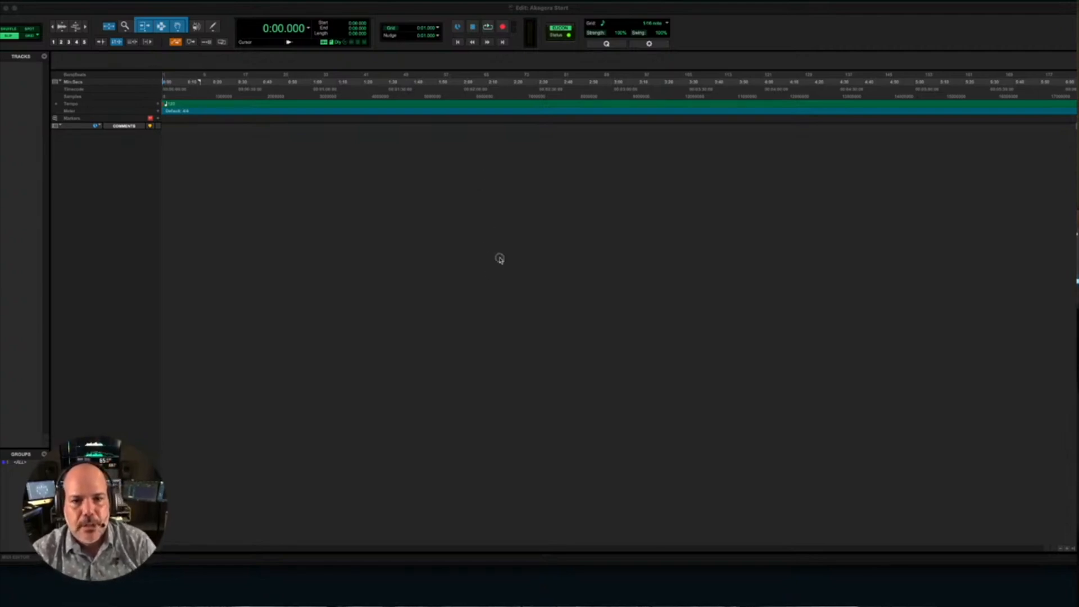
pyautogui.moveTo(491, 198); pyautogui.dragTo(162, 154)
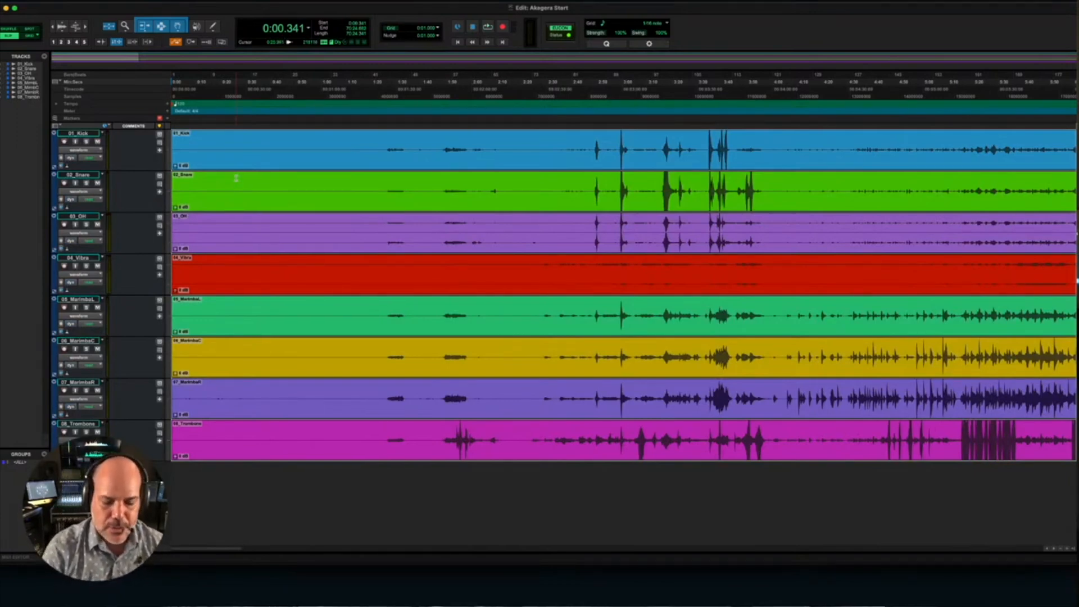
# - Route the outputs of all eight audio tracks to a new stereo aux input named Mix and place it after the Trombone track
pyautogui.press('super+equal')
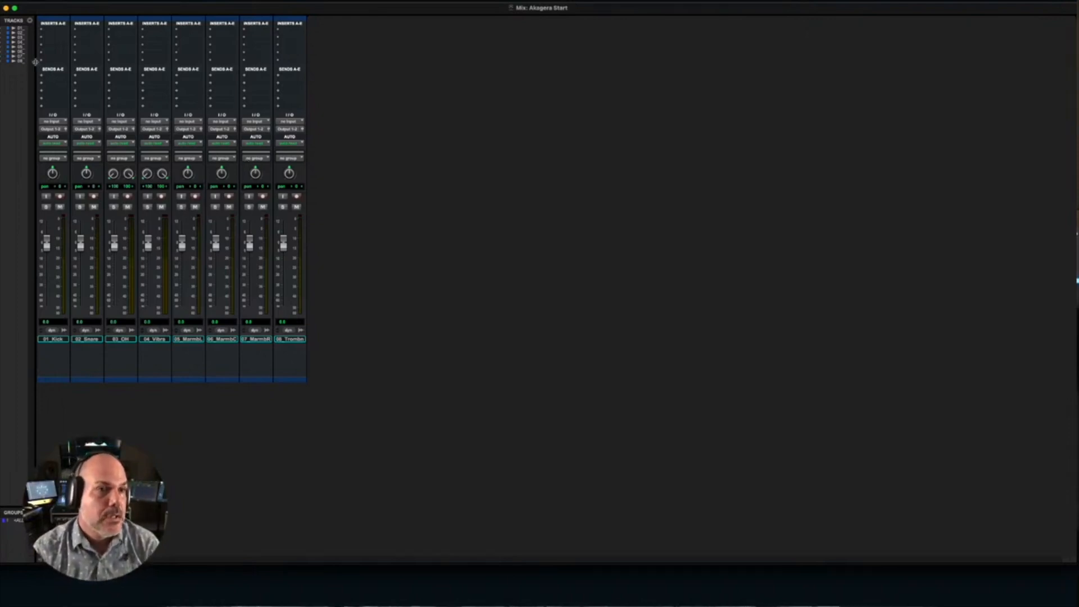
pyautogui.moveTo(35, 62); pyautogui.dragTo(91, 63)
pyautogui.click(25, 28)
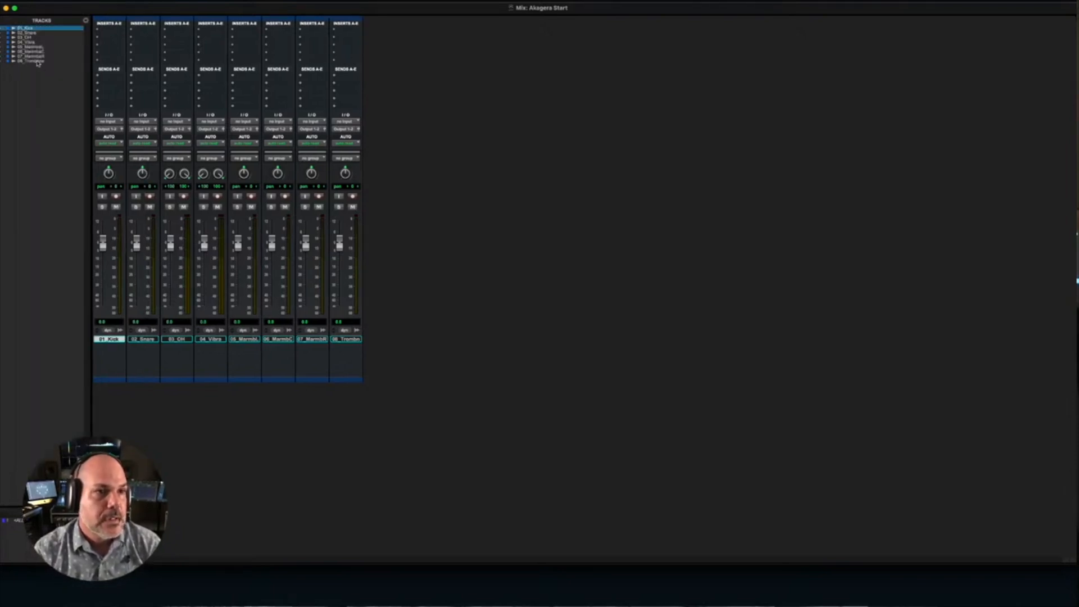
pyautogui.keyDown('shift'); pyautogui.click(37, 62); pyautogui.keyUp('shift')
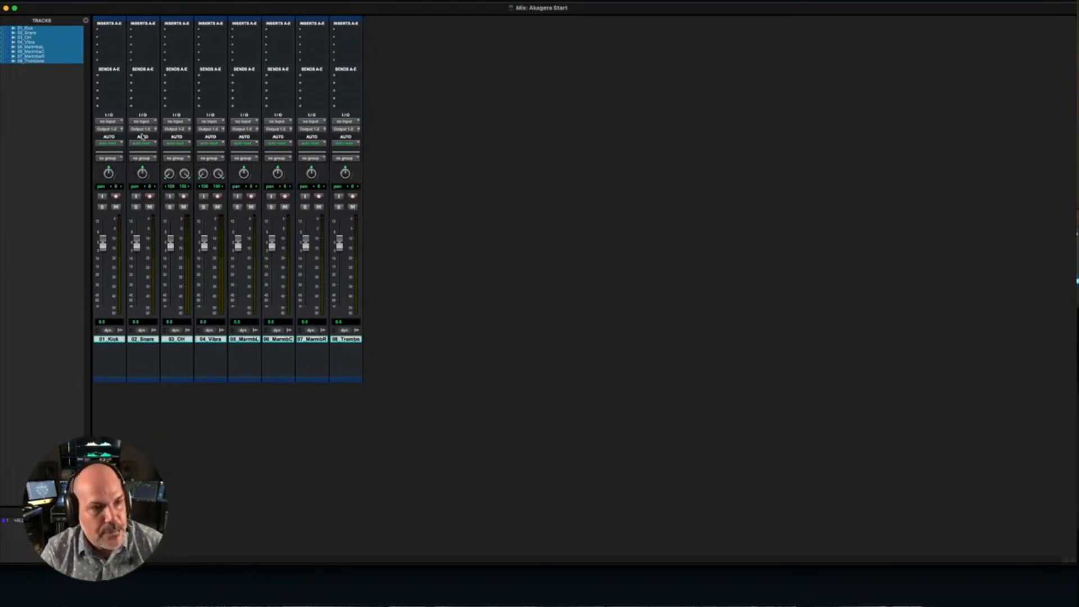
pyautogui.click(111, 130)
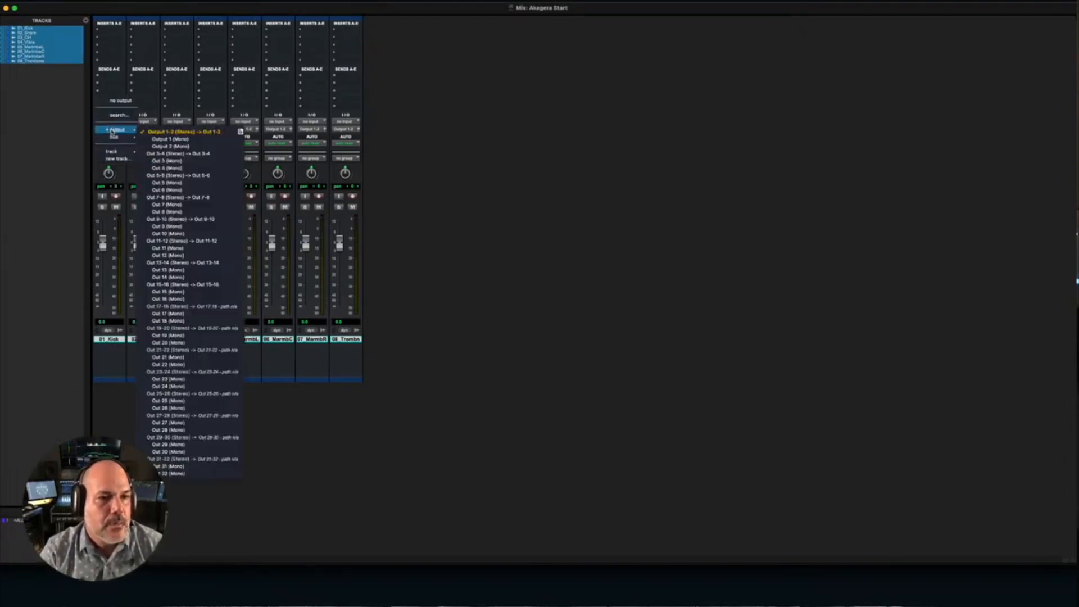
pyautogui.click(116, 159)
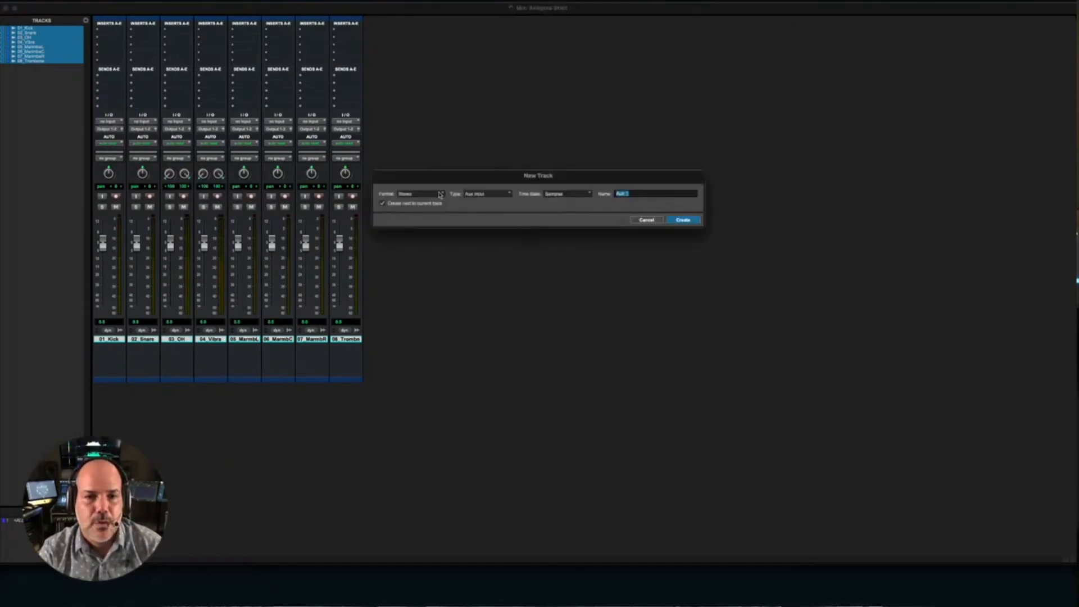
pyautogui.click(635, 194)
pyautogui.press('BackSpace')
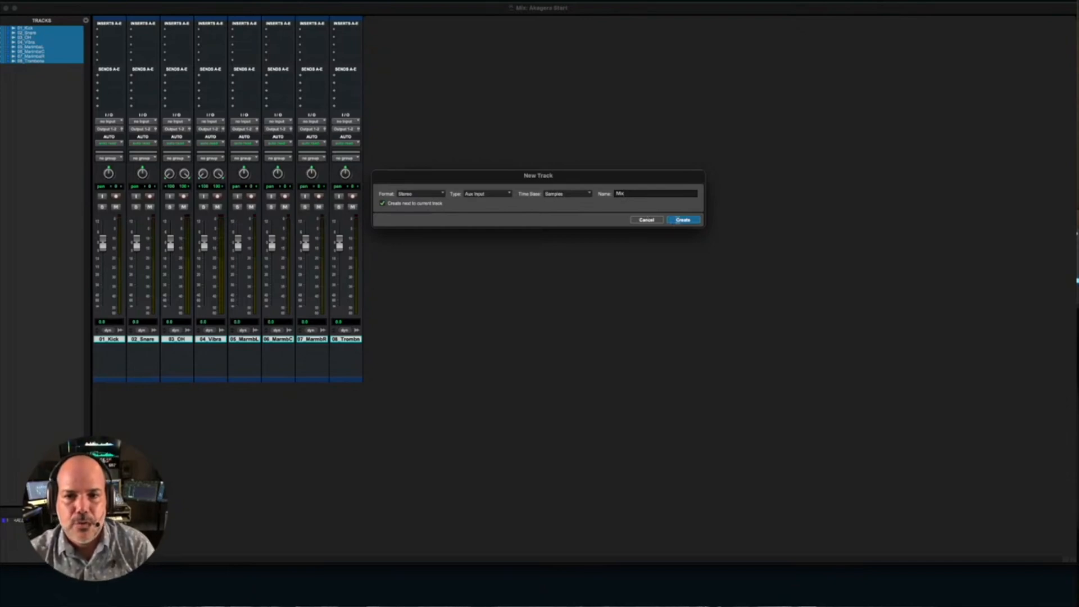
pyautogui.click(677, 219)
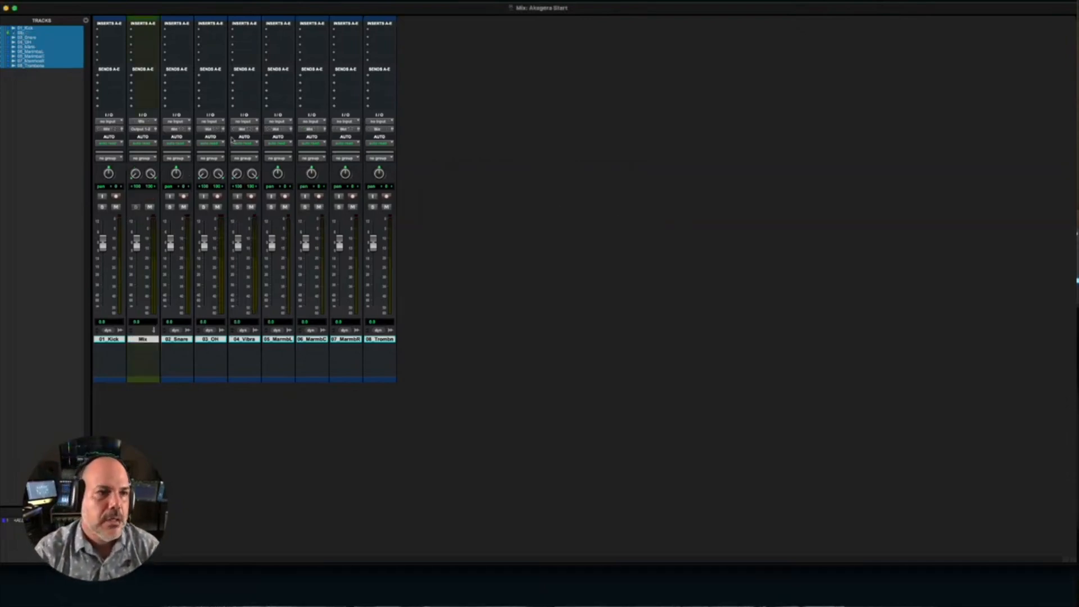
pyautogui.keyDown('alt'); pyautogui.click(31, 67); pyautogui.keyUp('alt')
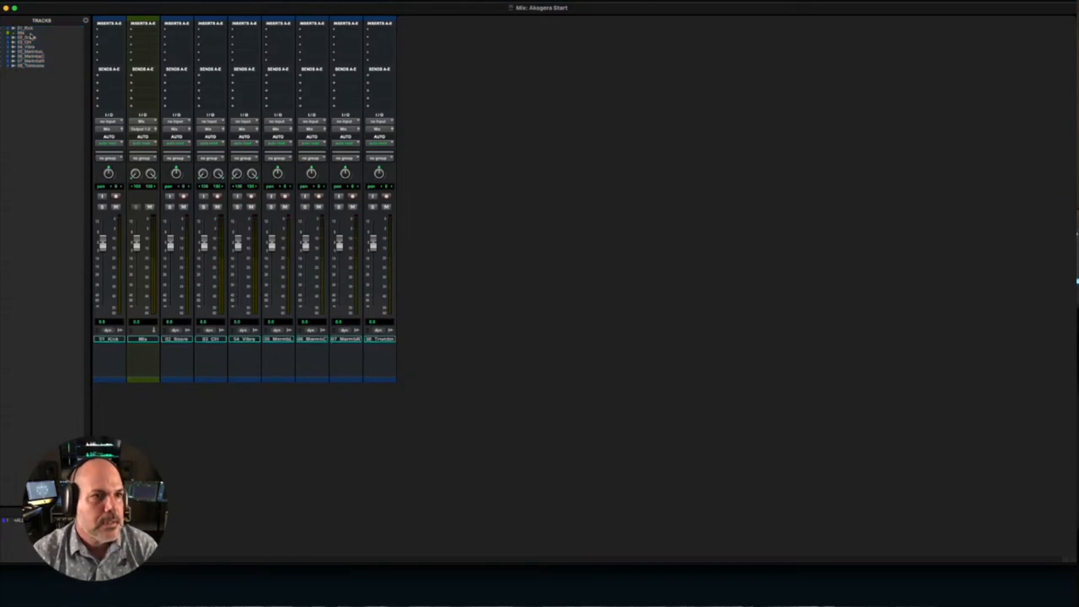
pyautogui.moveTo(23, 34); pyautogui.dragTo(27, 67)
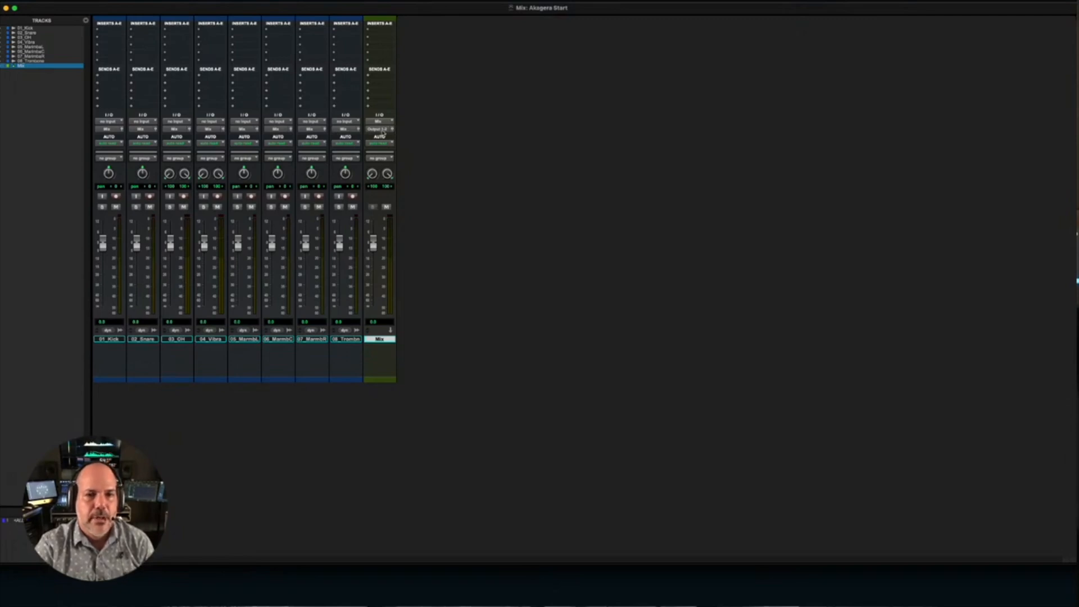
# - Play back the session from the first drum hits and examine the full-length waveforms of all tracks in the Edit window
pyautogui.press('space')
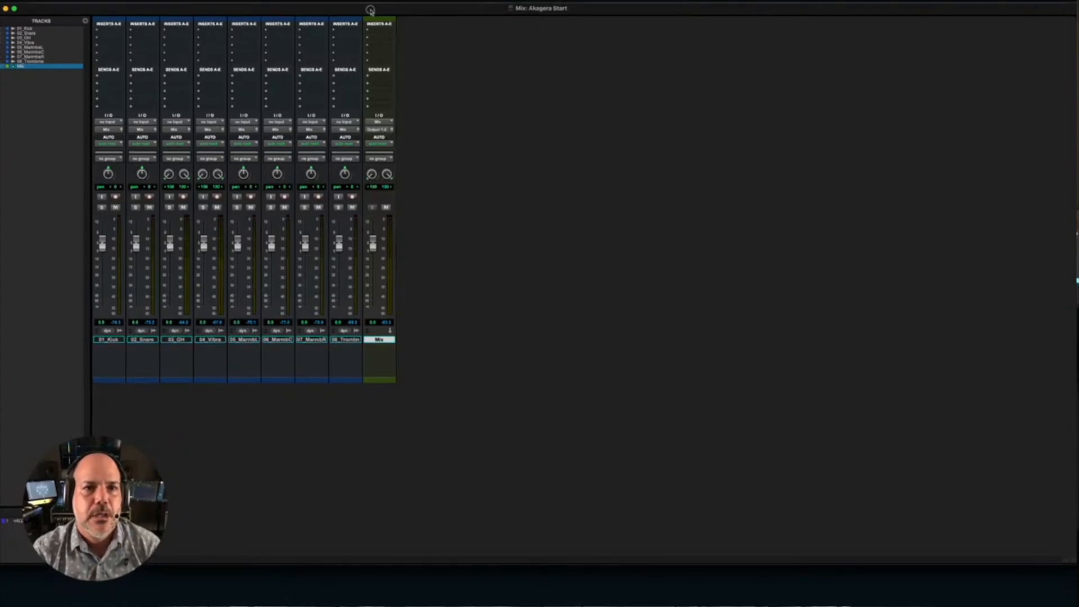
pyautogui.moveTo(368, 9); pyautogui.dragTo(367, 103)
pyautogui.click(422, 12)
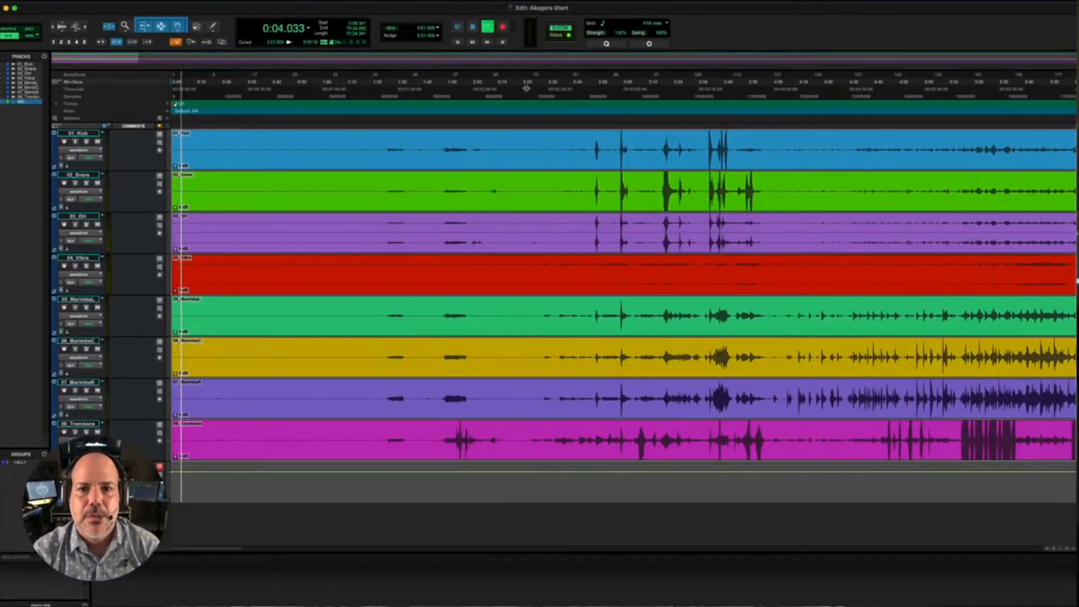
pyautogui.click(598, 85)
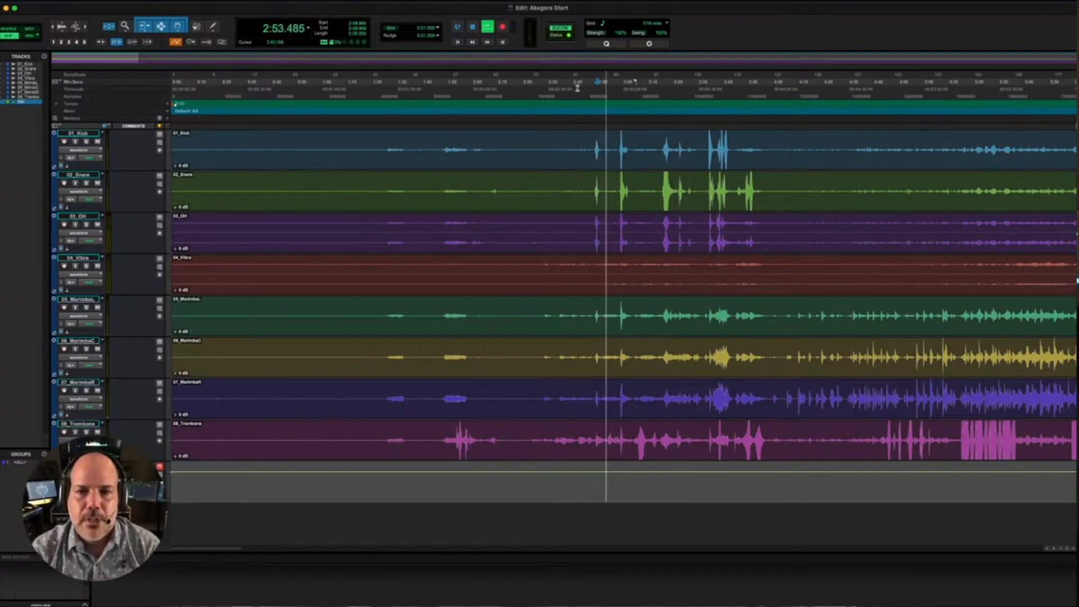
pyautogui.click(616, 80)
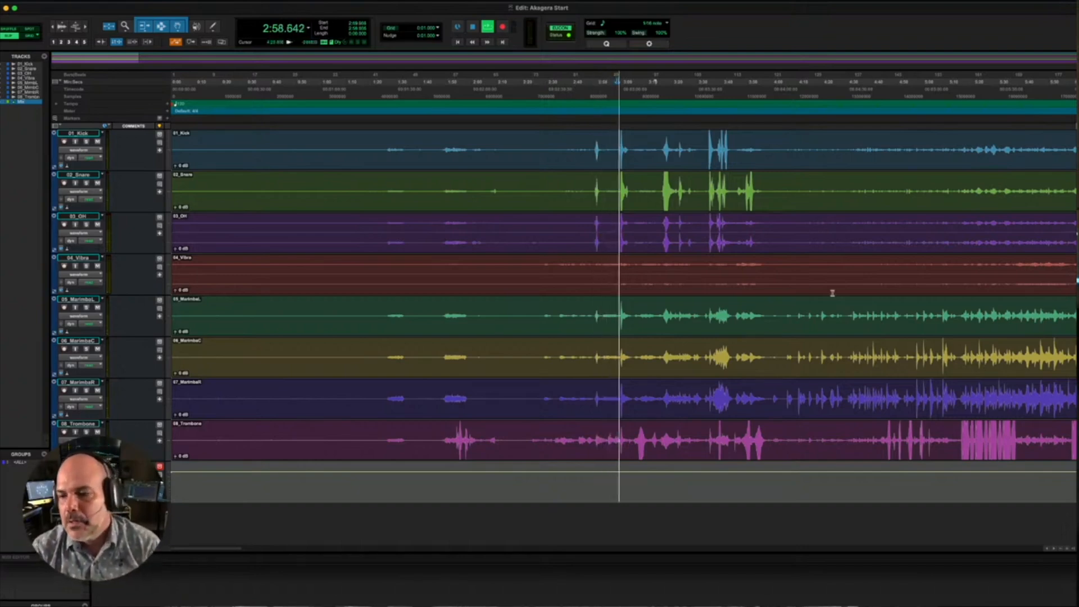
pyautogui.click(1058, 549)
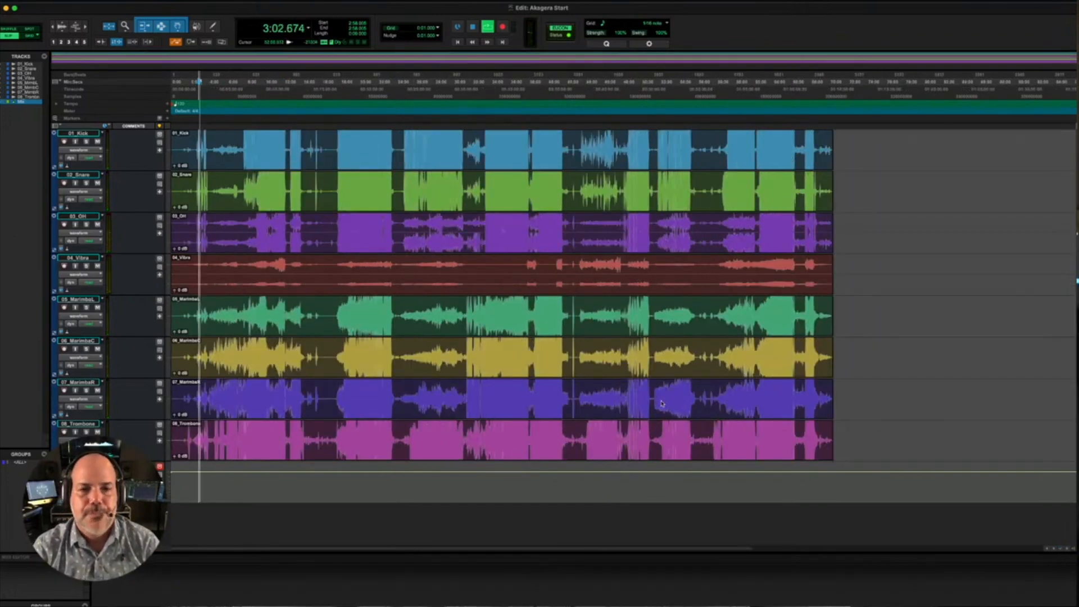
pyautogui.press('space')
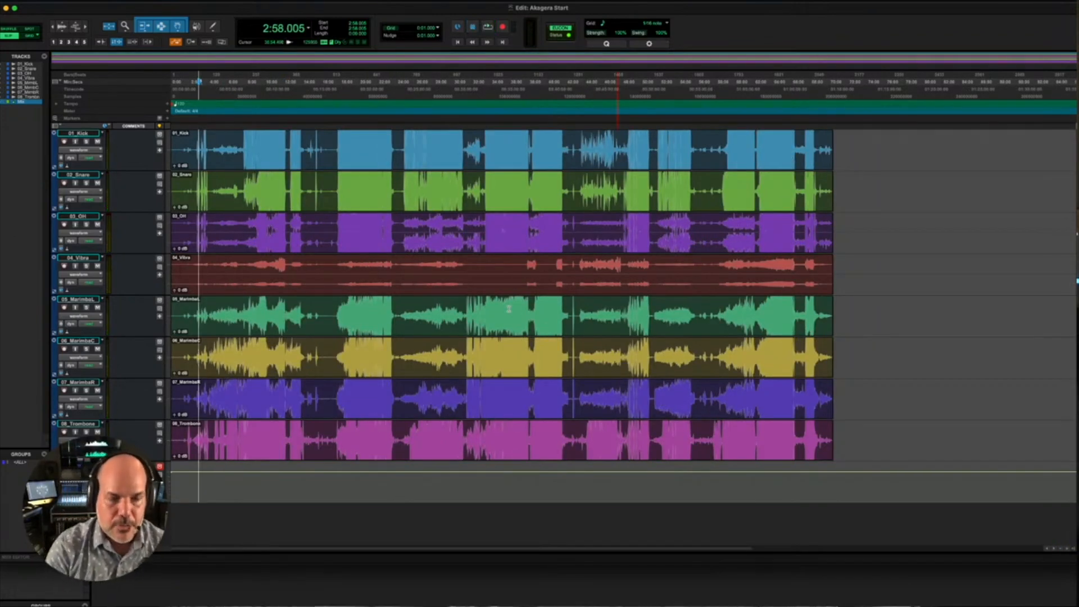
# - Bring back the Mix window and place it just below the Edit window's title bar
pyautogui.press('super+equal')
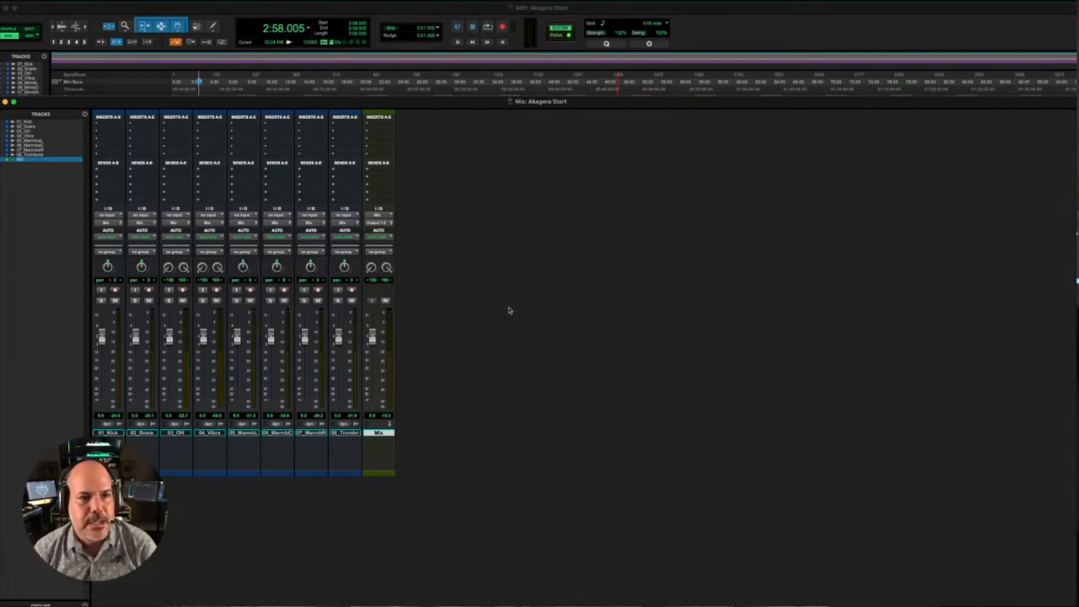
pyautogui.moveTo(438, 102); pyautogui.dragTo(437, 22)
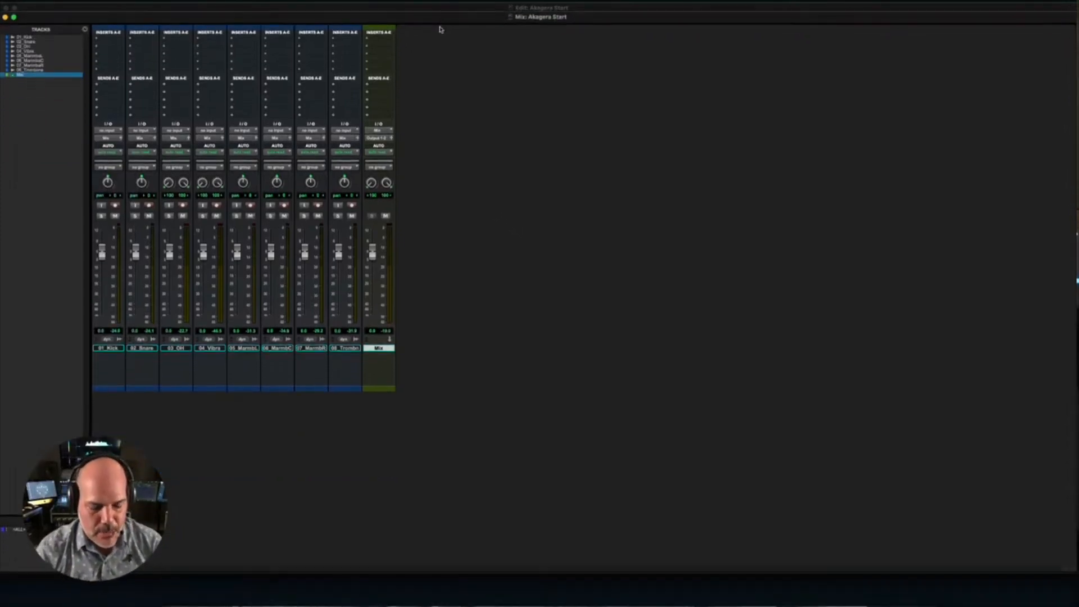
pyautogui.press('super+equal')
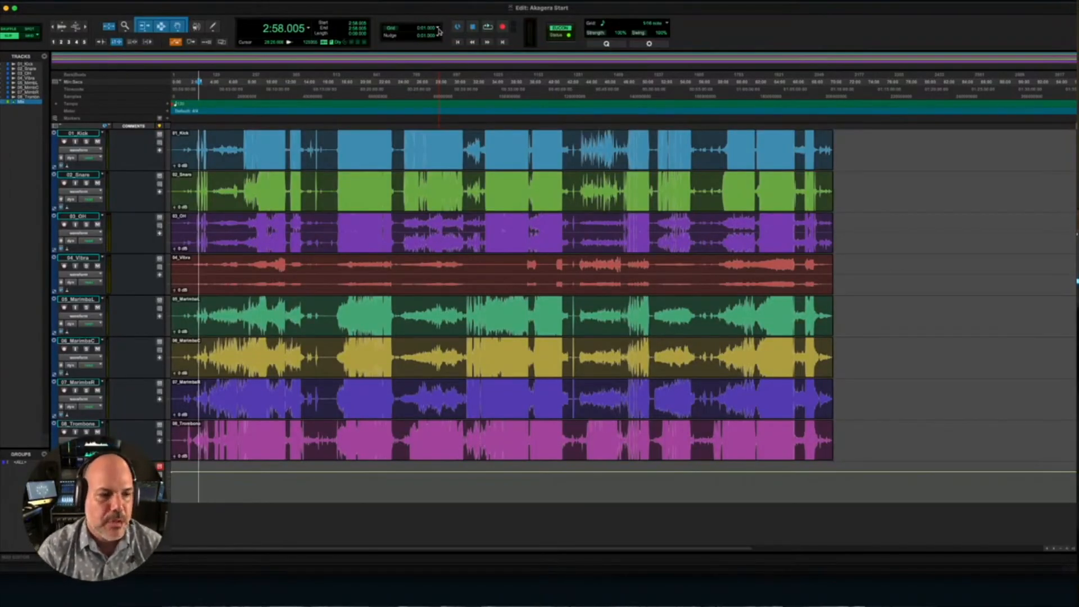
pyautogui.press('super+equal')
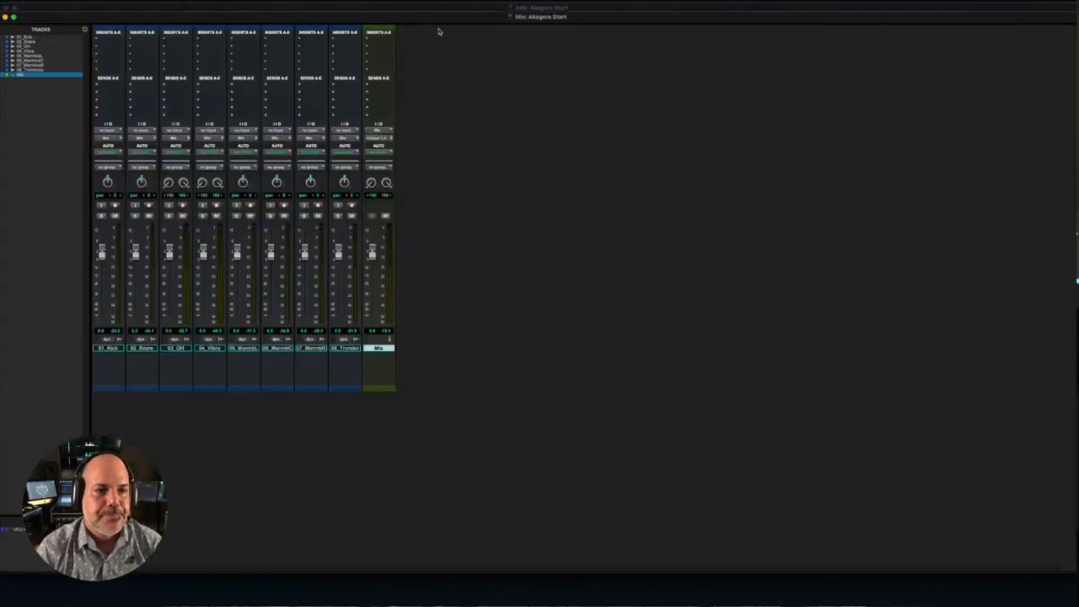
# - Look through the Sound Field plug-ins available for the Kick track's first insert
pyautogui.click(32, 37)
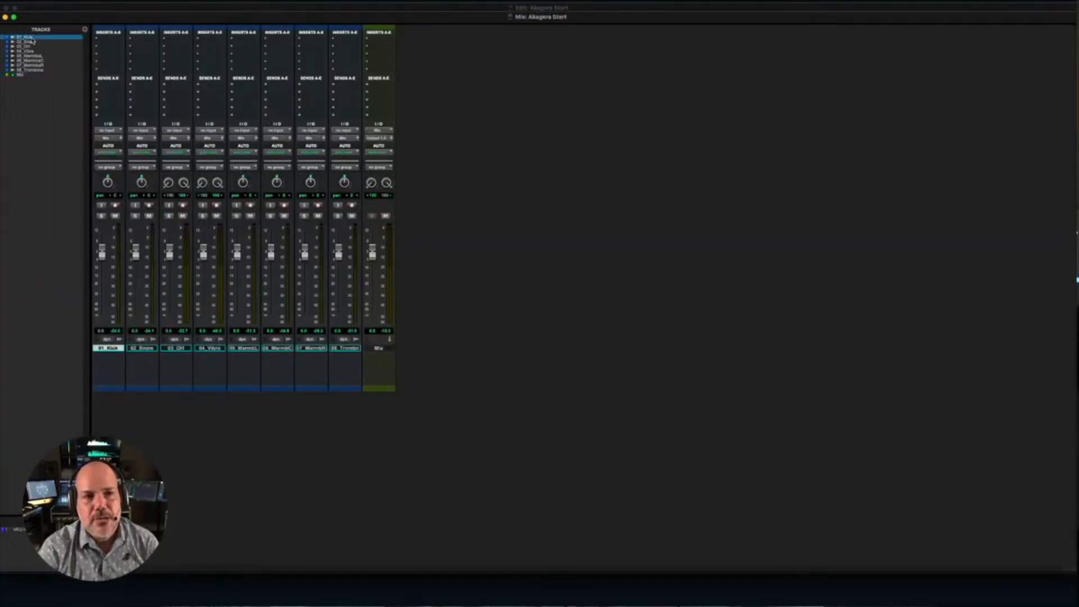
pyautogui.click(106, 41)
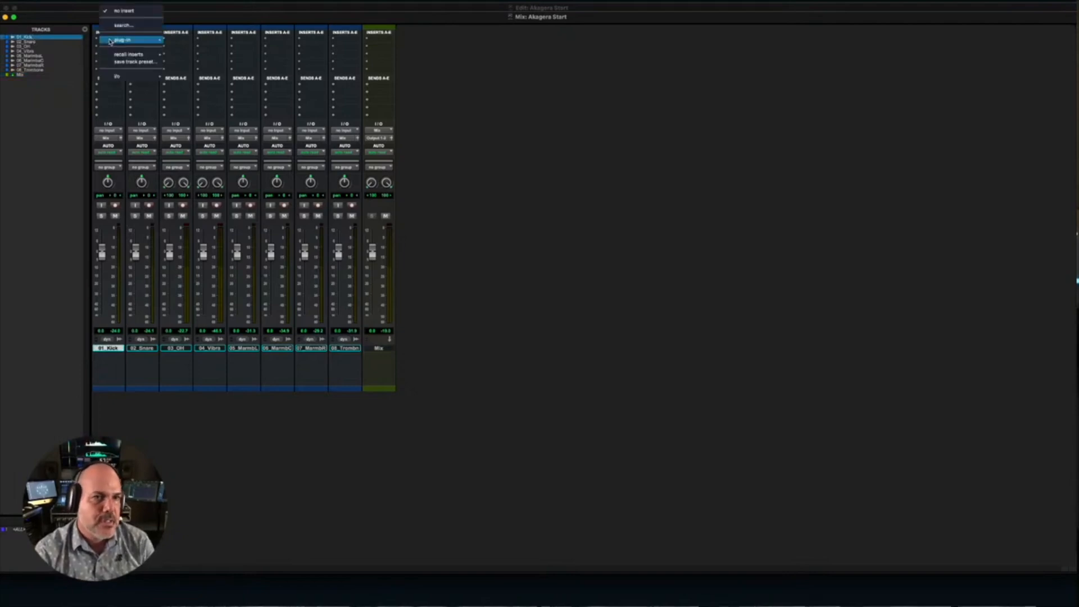
pyautogui.moveTo(111, 41)
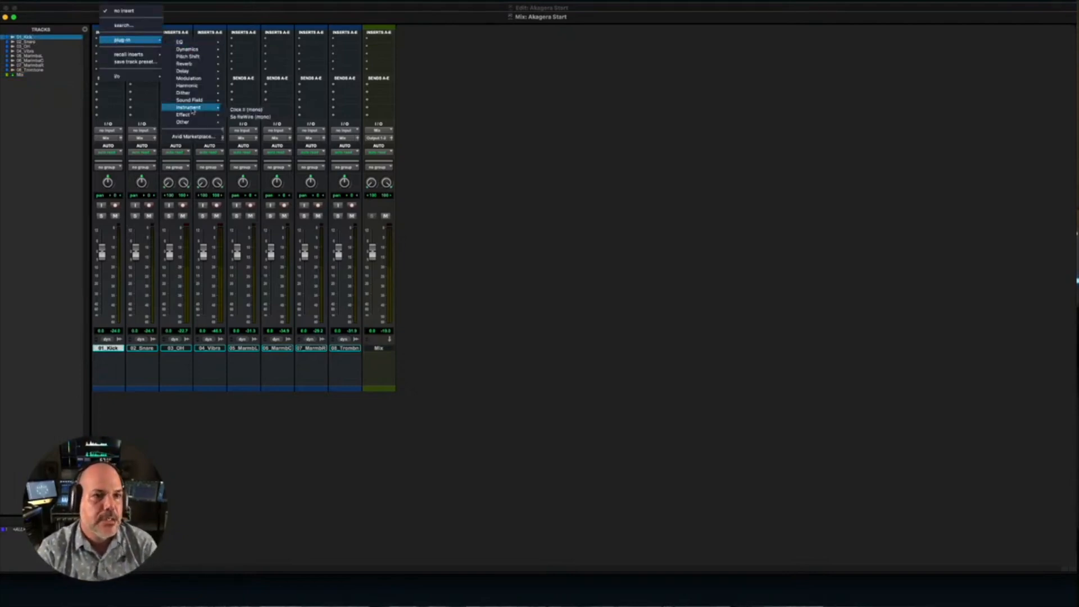
pyautogui.moveTo(193, 104)
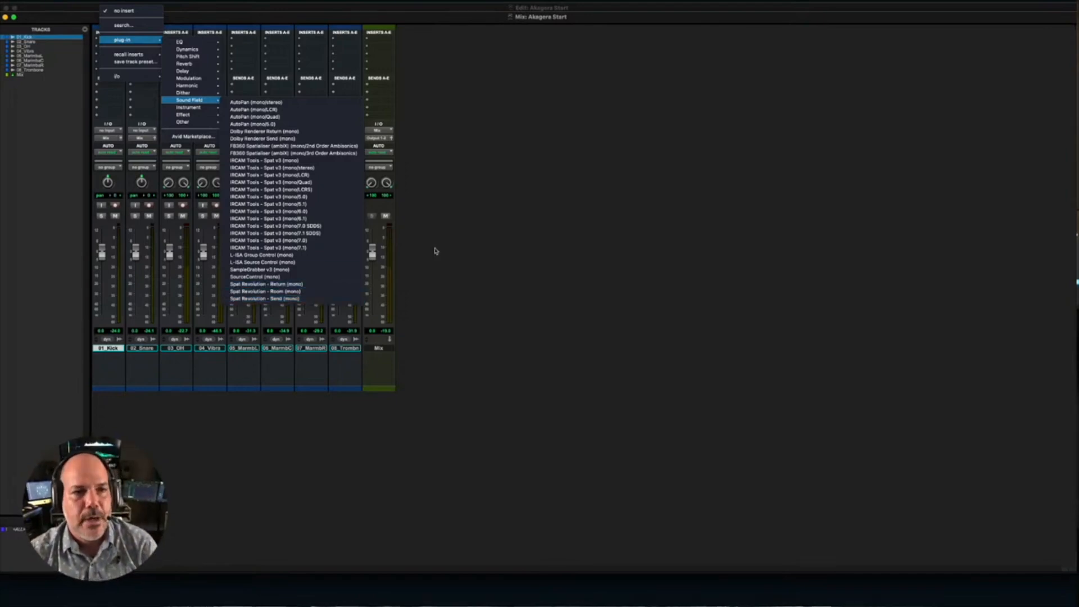
pyautogui.click(10, 120)
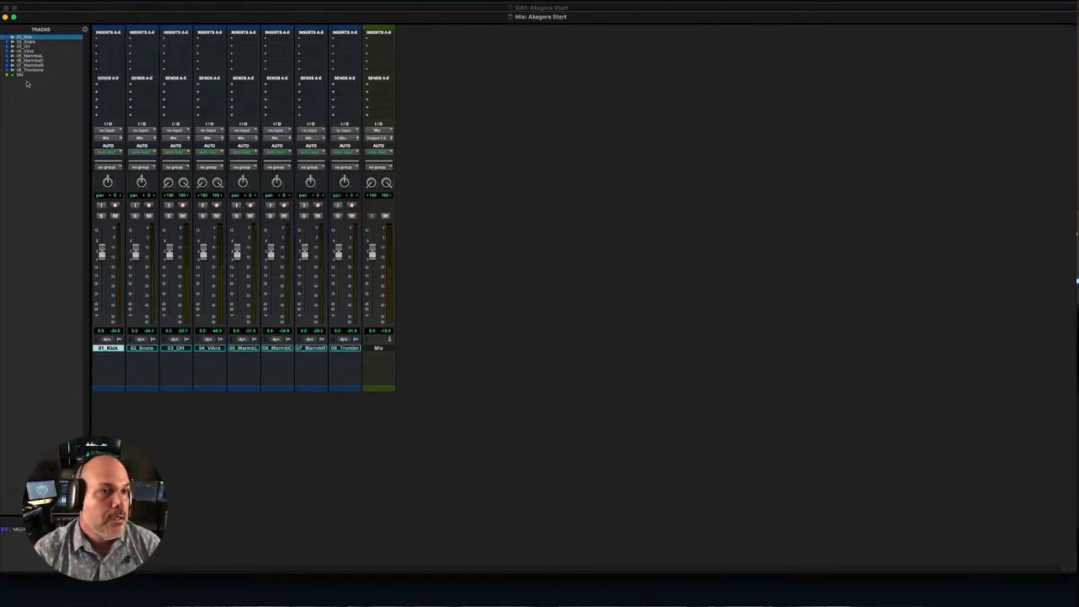
# - Insert Spat Revolution - Send (mono) in the first insert slot of the Kick, Snare, three Marimba and Trombone tracks together
pyautogui.keyDown('alt'); pyautogui.click(34, 42); pyautogui.keyUp('alt')
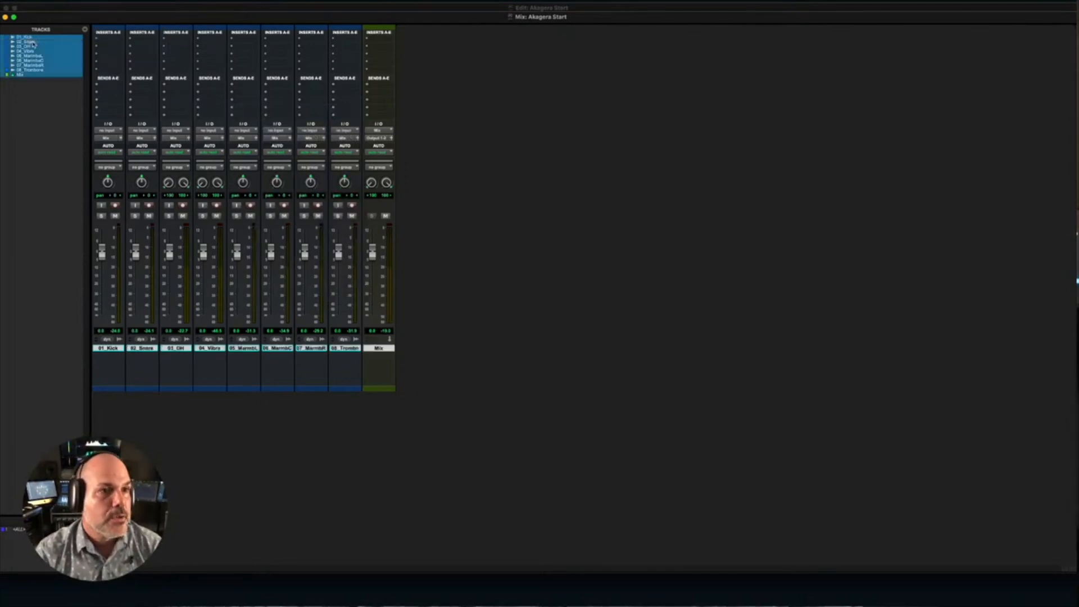
pyautogui.keyDown('alt'); pyautogui.click(34, 61); pyautogui.keyUp('alt')
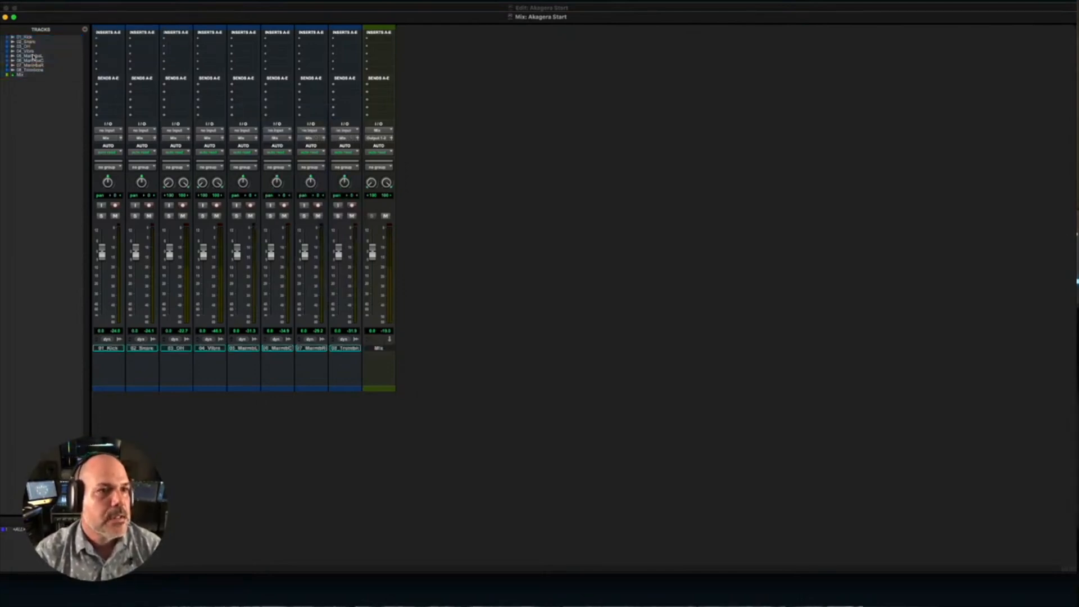
pyautogui.moveTo(31, 38); pyautogui.dragTo(33, 65)
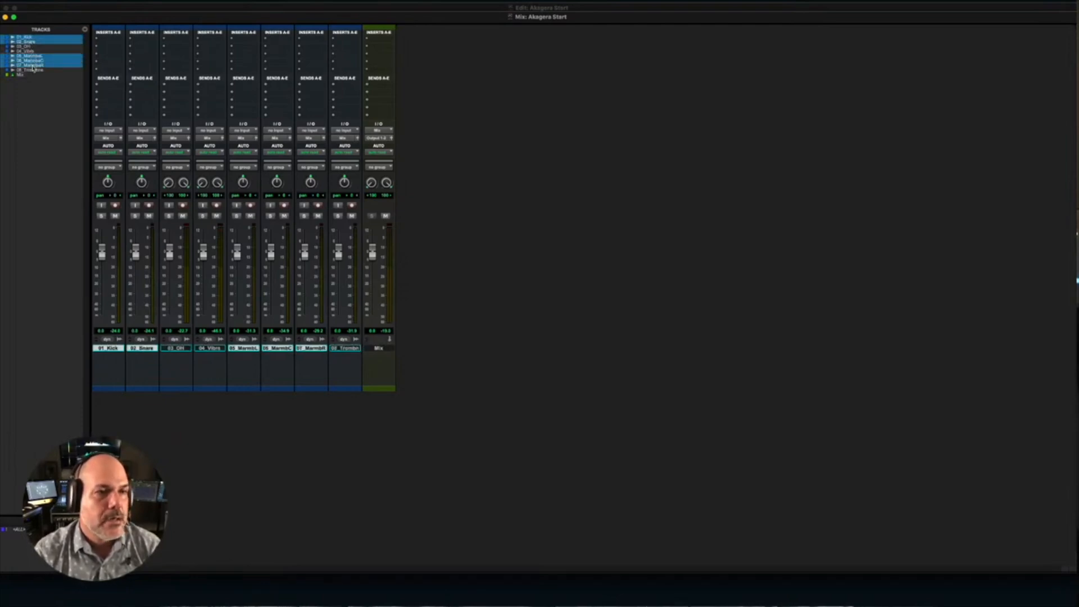
pyautogui.click(35, 71)
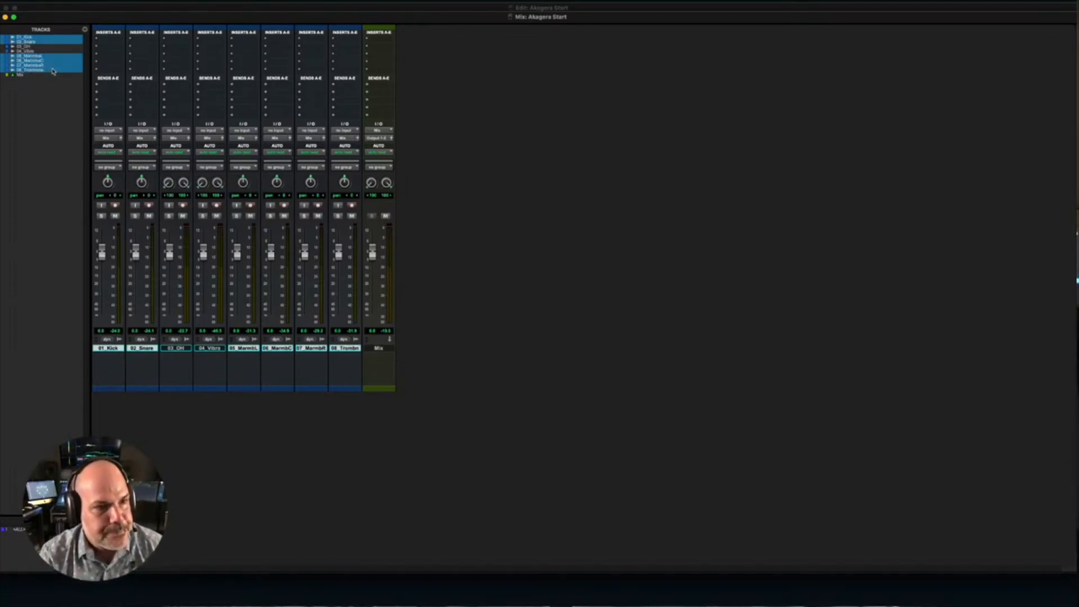
pyautogui.click(111, 44)
pyautogui.moveTo(137, 44)
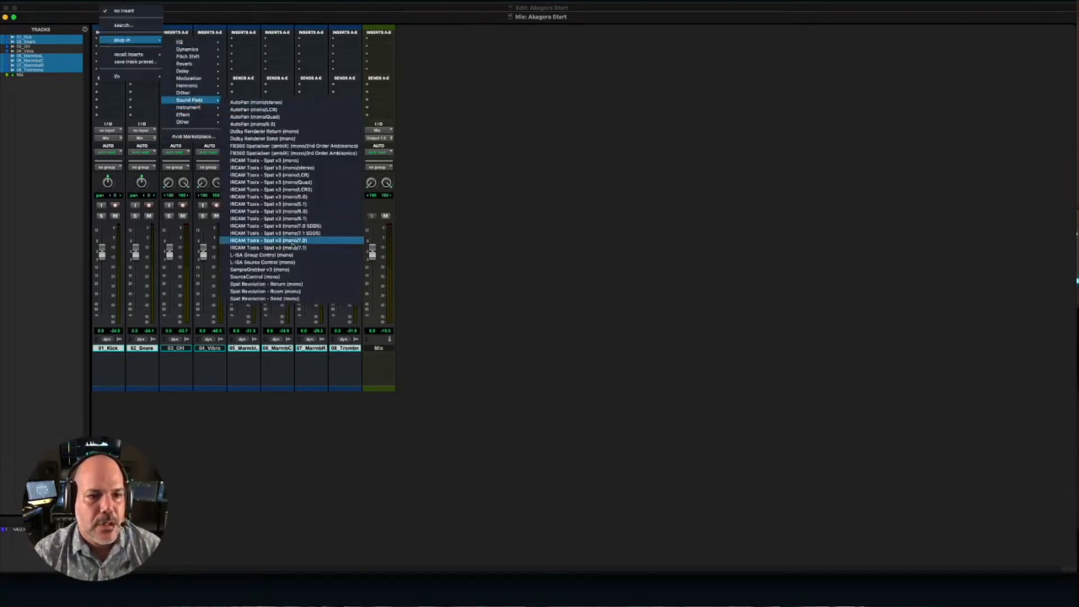
pyautogui.click(299, 299)
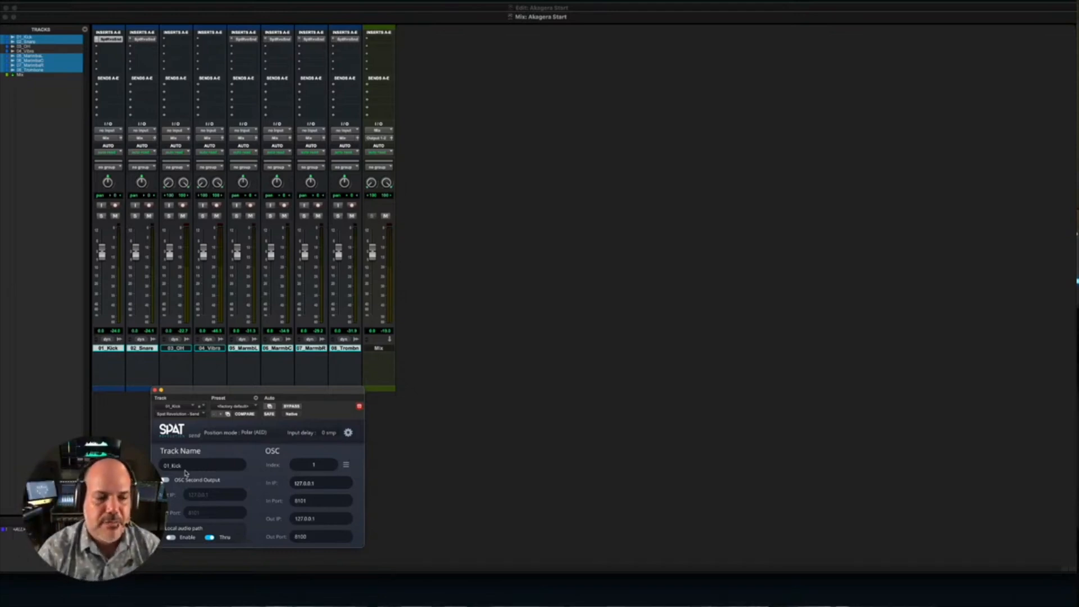
# - Insert Spat Revolution - Send (stereo) in the first insert slot of the OH and Vibra tracks together
pyautogui.moveTo(229, 393); pyautogui.dragTo(224, 382)
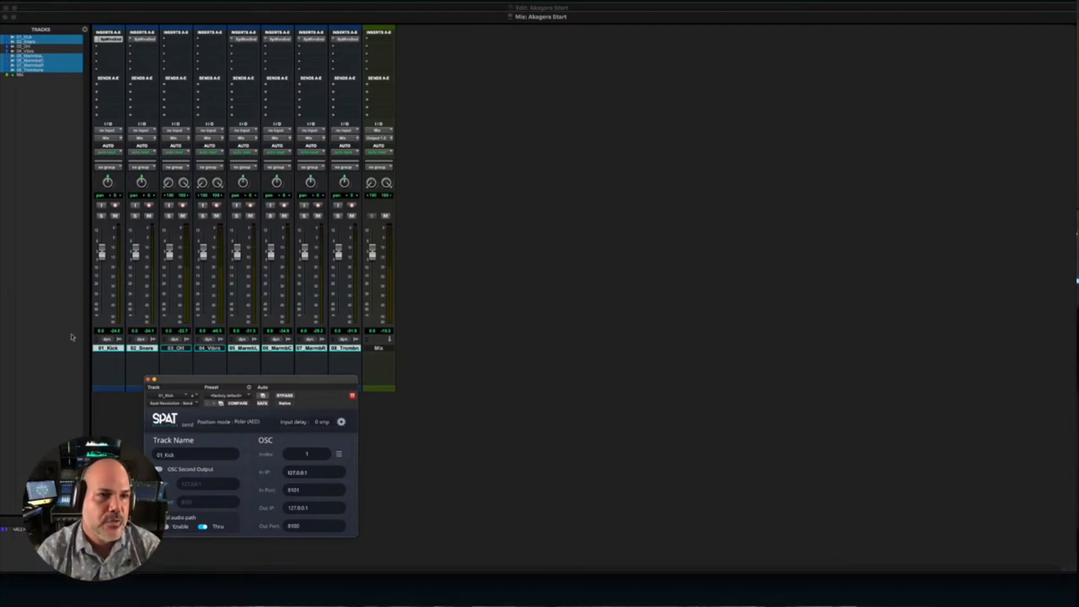
pyautogui.click(31, 46)
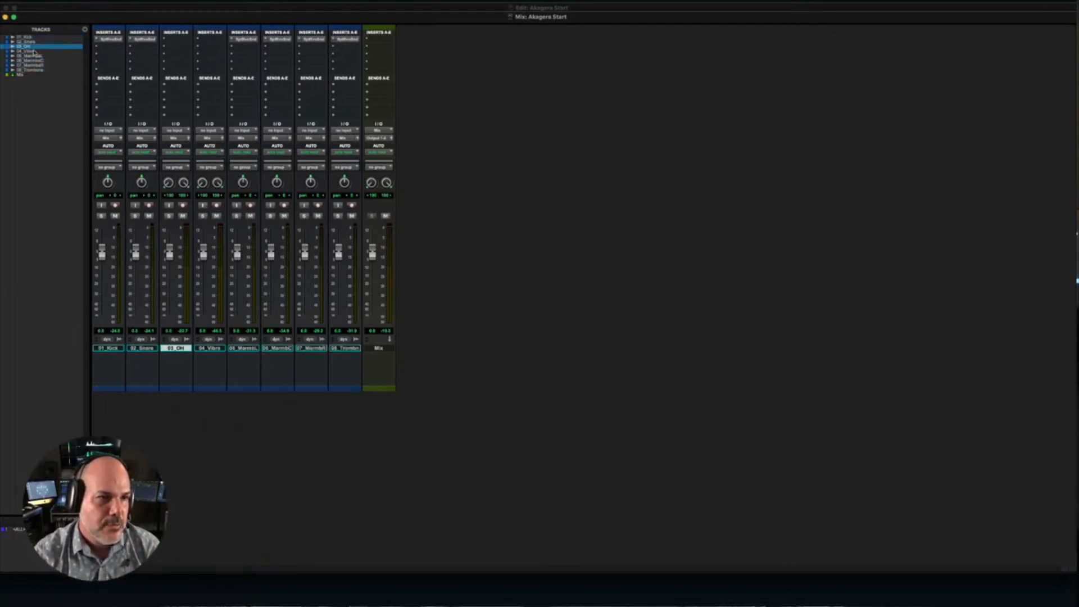
pyautogui.keyDown('shift'); pyautogui.click(35, 51); pyautogui.keyUp('shift')
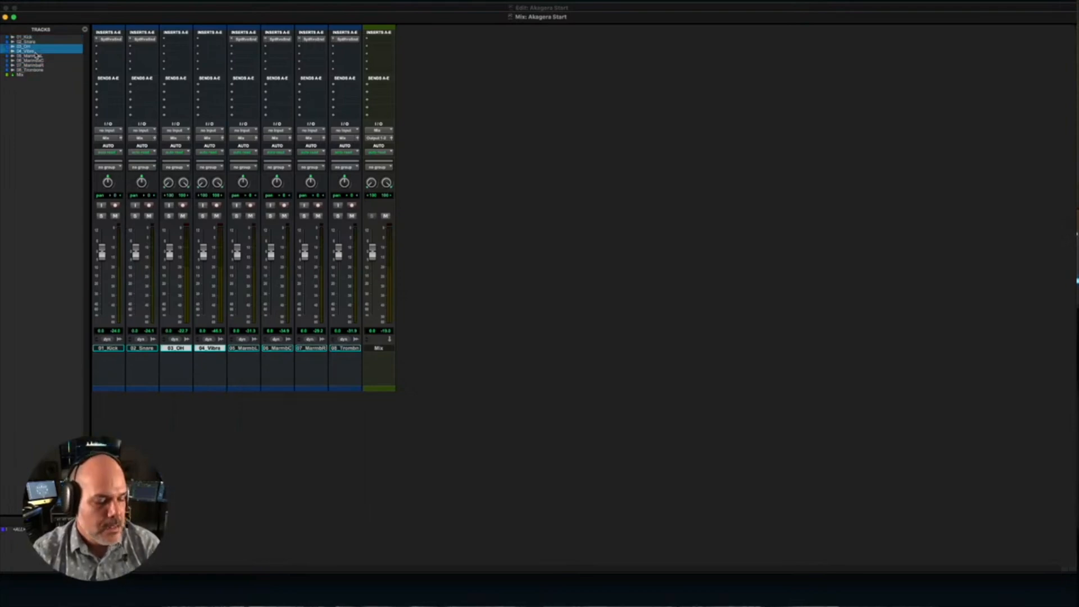
pyautogui.click(177, 40)
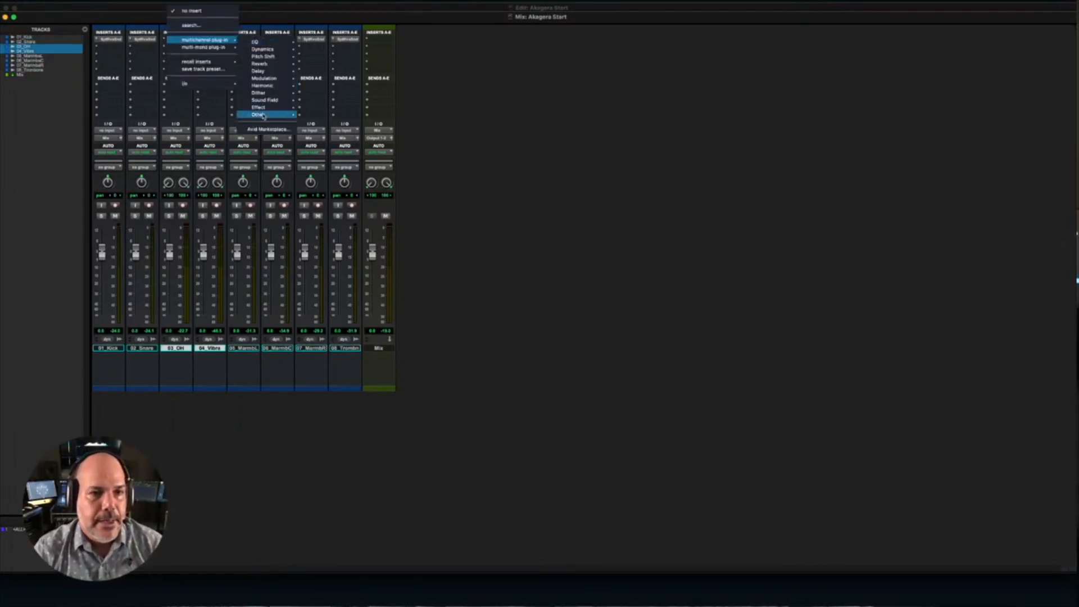
pyautogui.moveTo(269, 99)
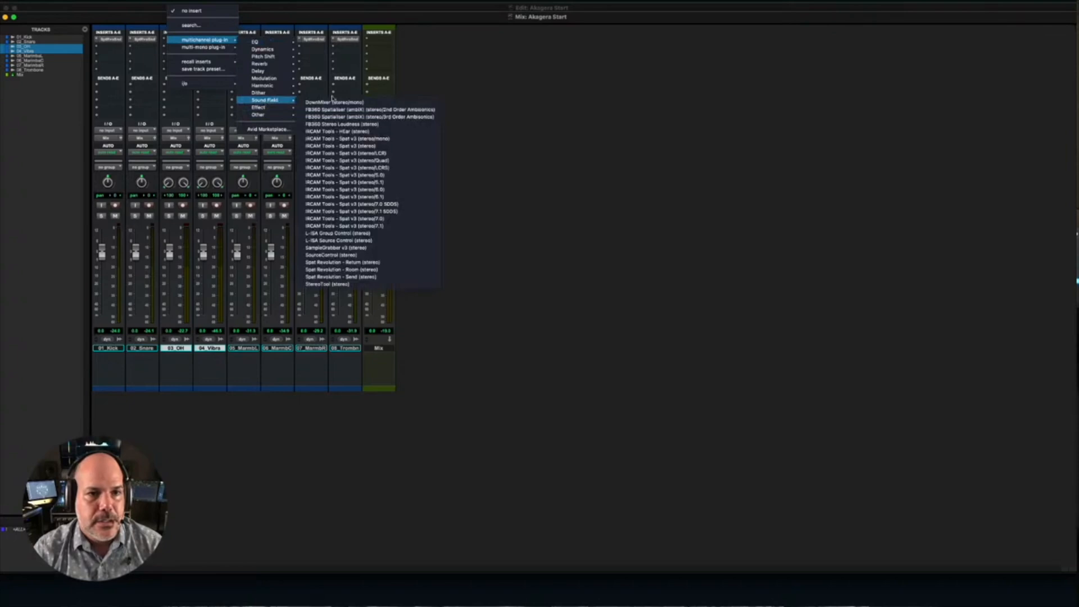
pyautogui.click(363, 277)
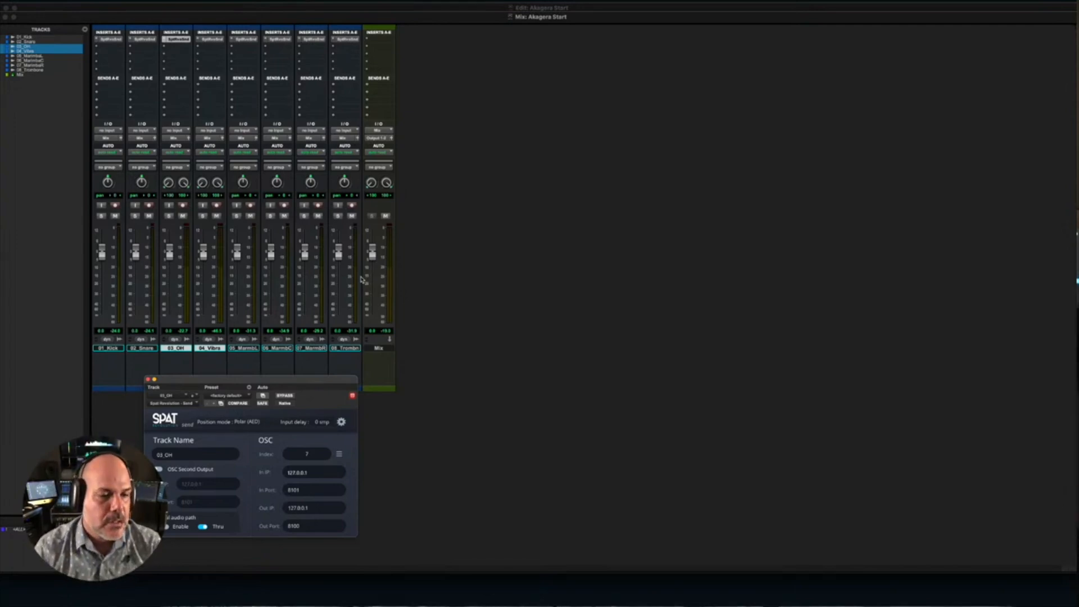
# - Move the OH track's Send plug-in window up, enable its local audio path and close the window
pyautogui.moveTo(302, 380); pyautogui.dragTo(305, 244)
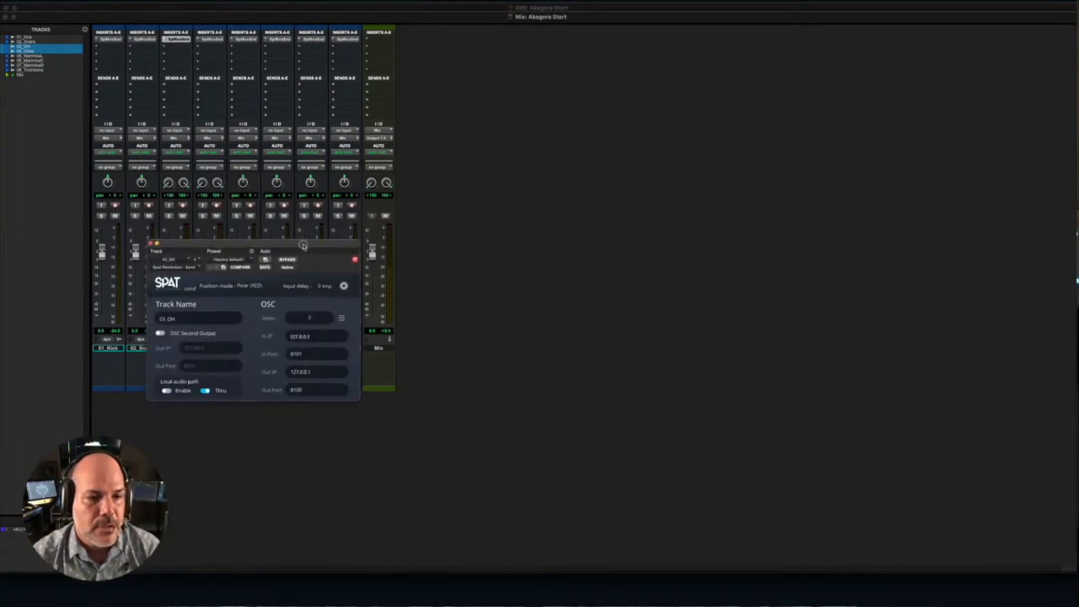
pyautogui.click(166, 390)
pyautogui.click(167, 391)
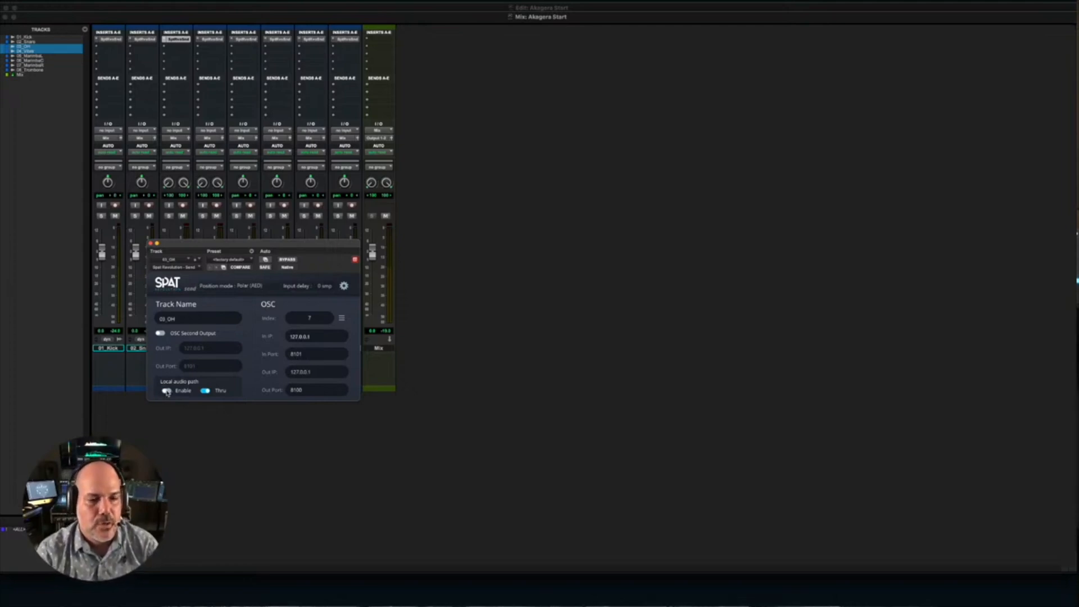
pyautogui.click(167, 391)
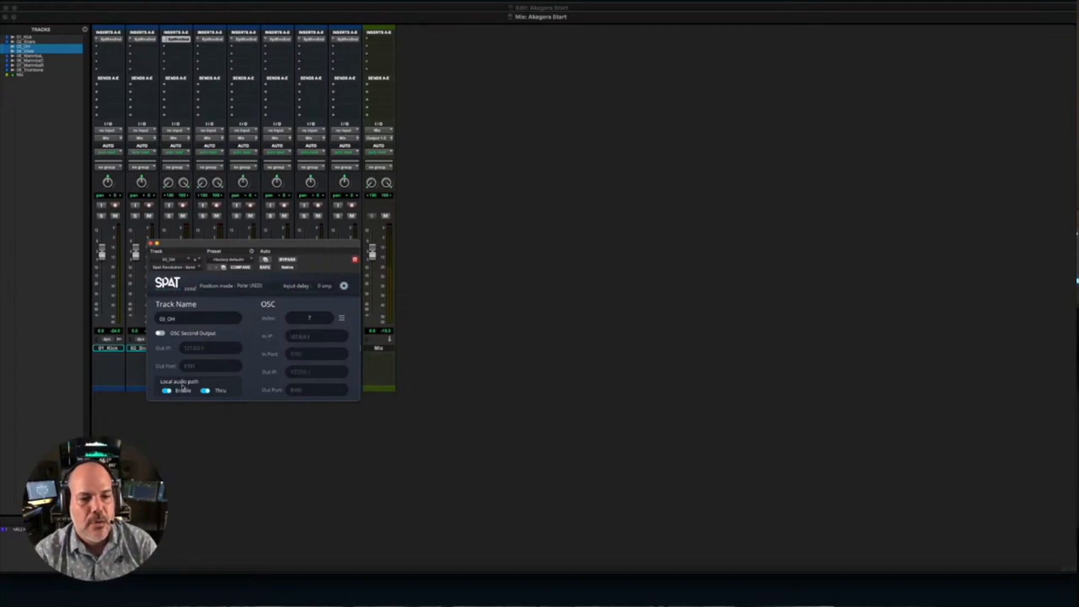
pyautogui.click(151, 243)
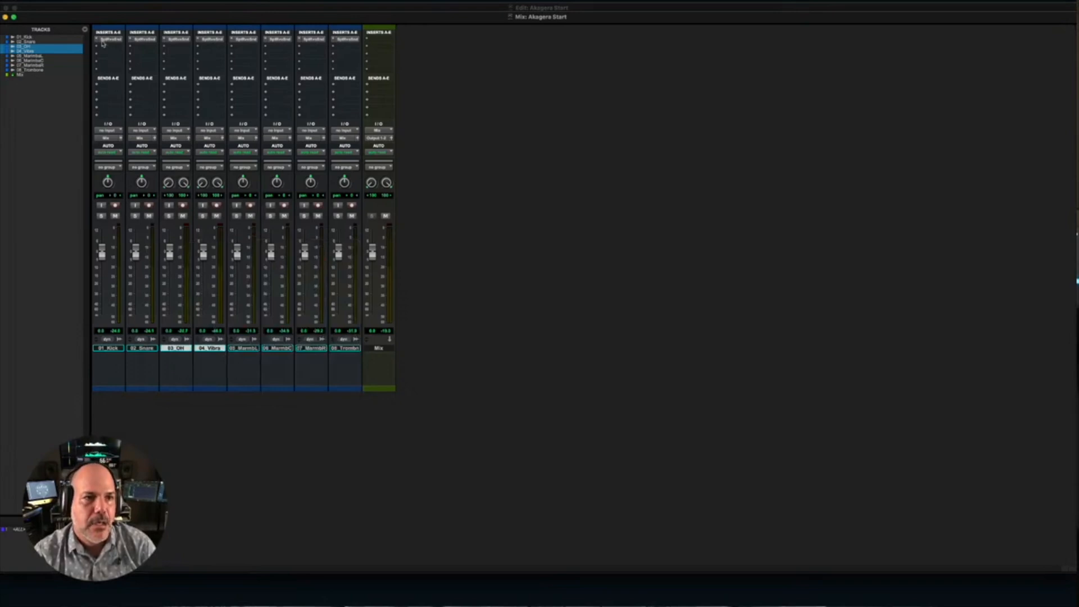
# - Check the local audio path setting in the Send plug-ins of the Kick, OH and Vibra tracks
pyautogui.click(105, 39)
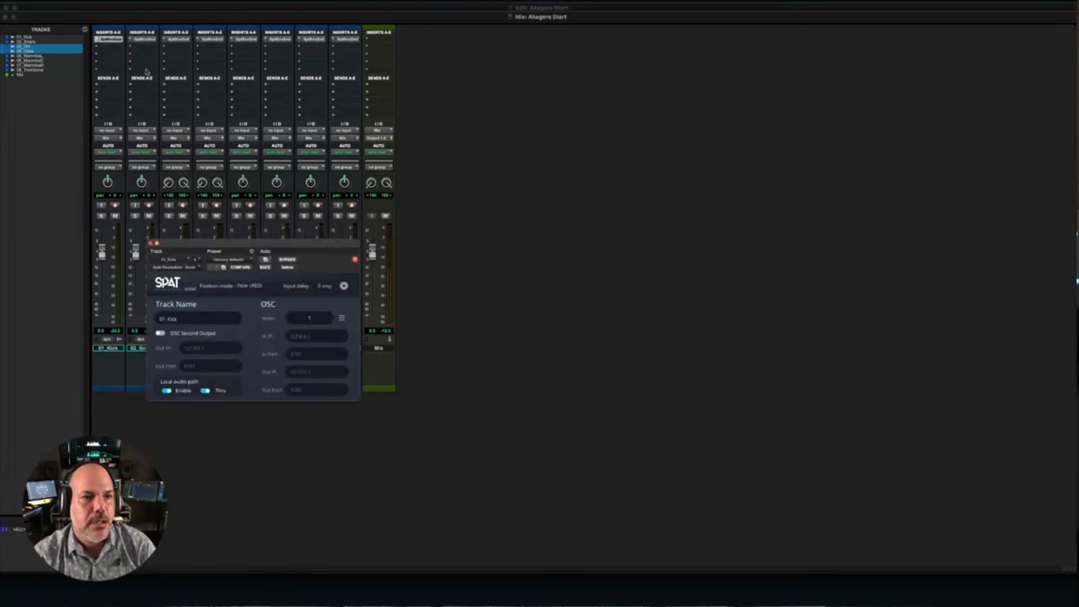
pyautogui.click(181, 41)
pyautogui.click(180, 40)
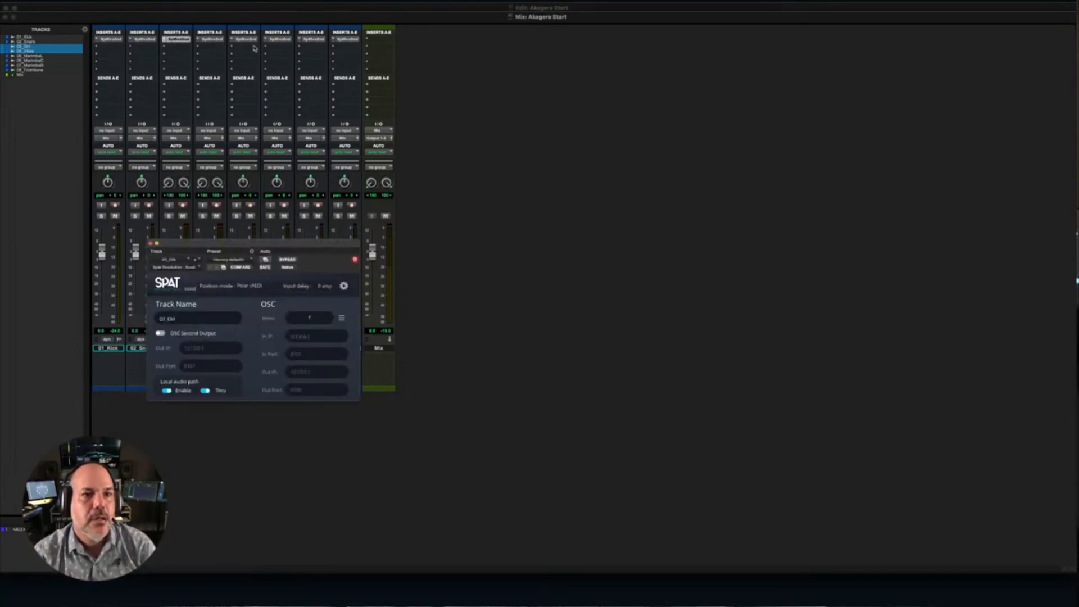
pyautogui.click(211, 39)
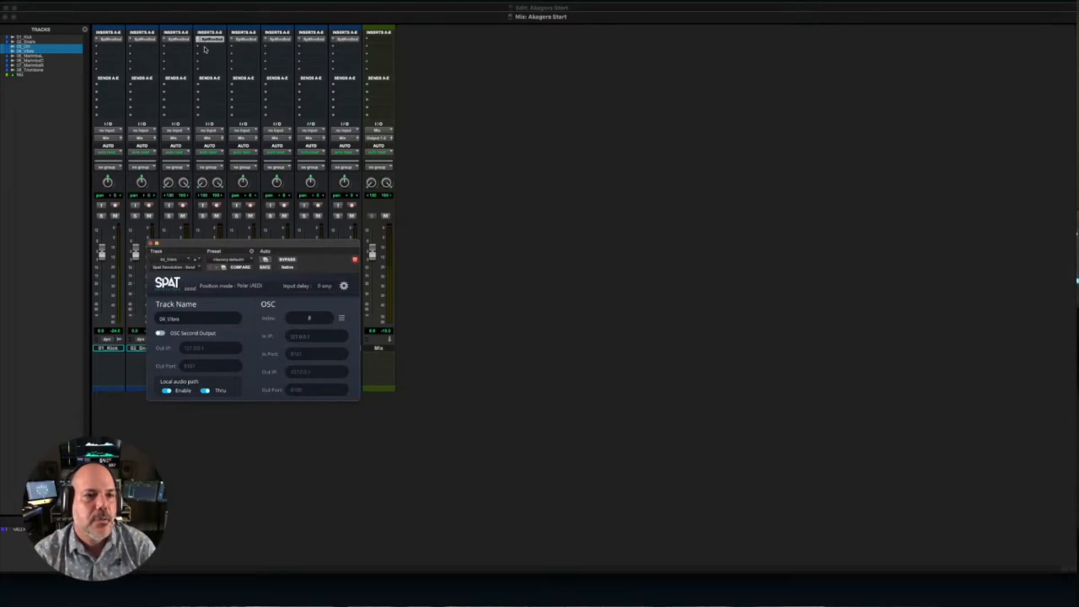
pyautogui.click(150, 244)
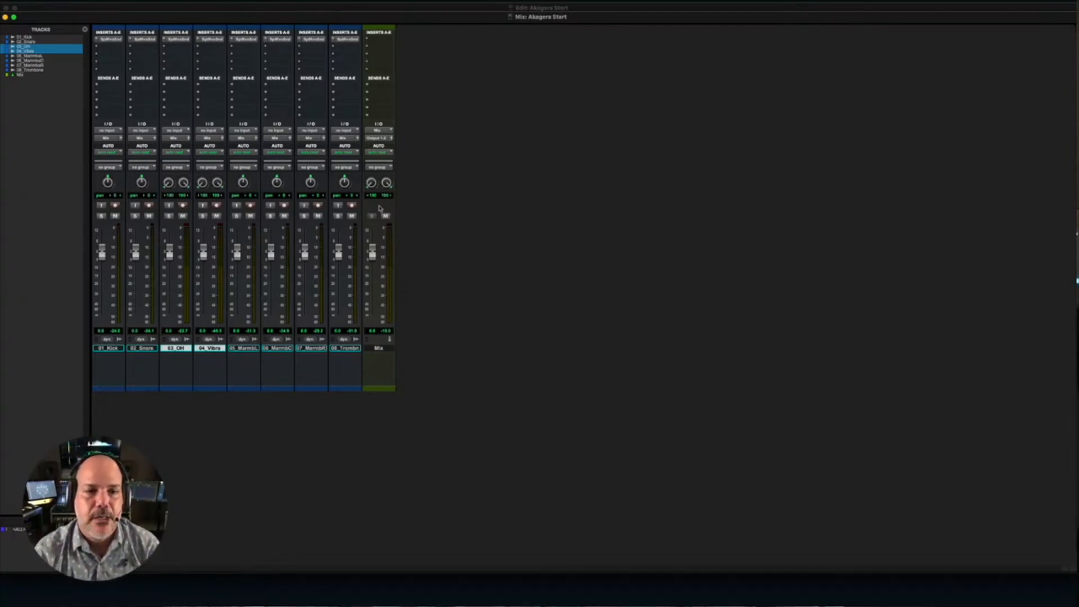
# - Insert Spat Revolution - Return (stereo) in the Mix aux track's first insert slot and enable its local audio path
pyautogui.click(381, 41)
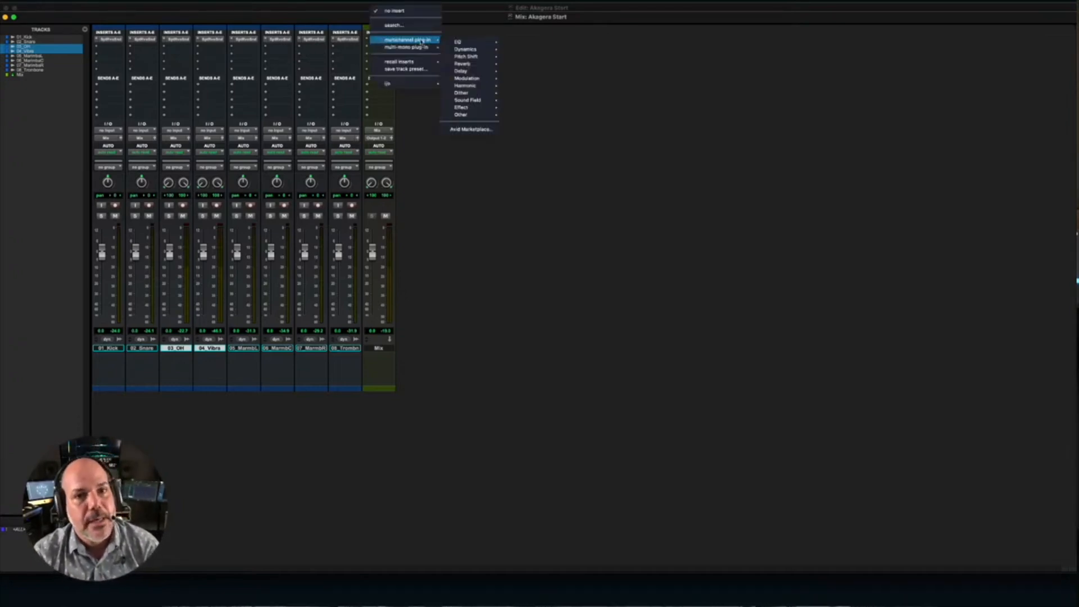
pyautogui.moveTo(460, 115)
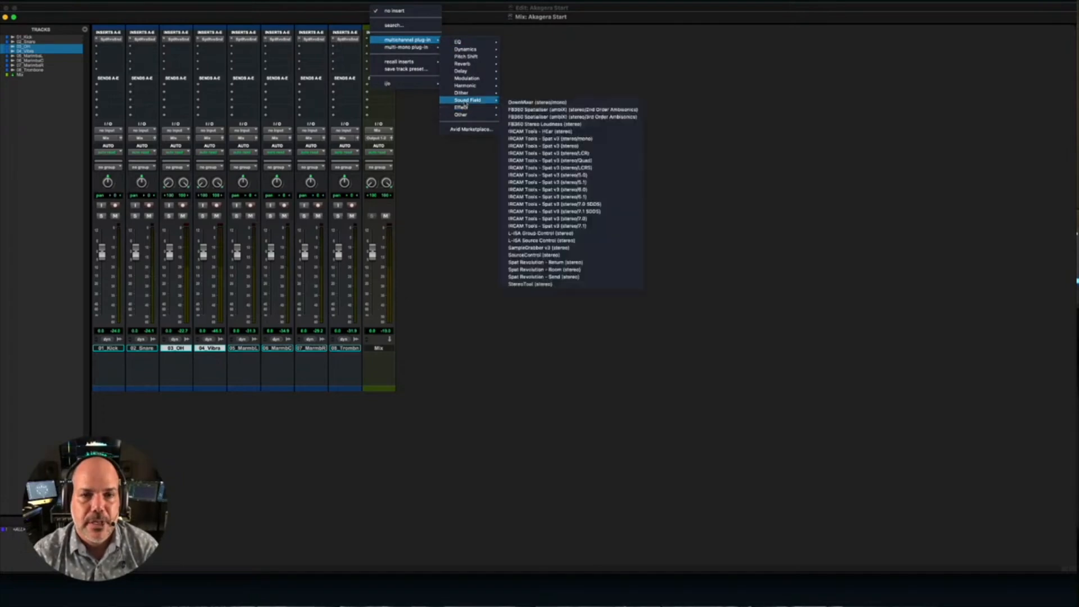
pyautogui.click(558, 269)
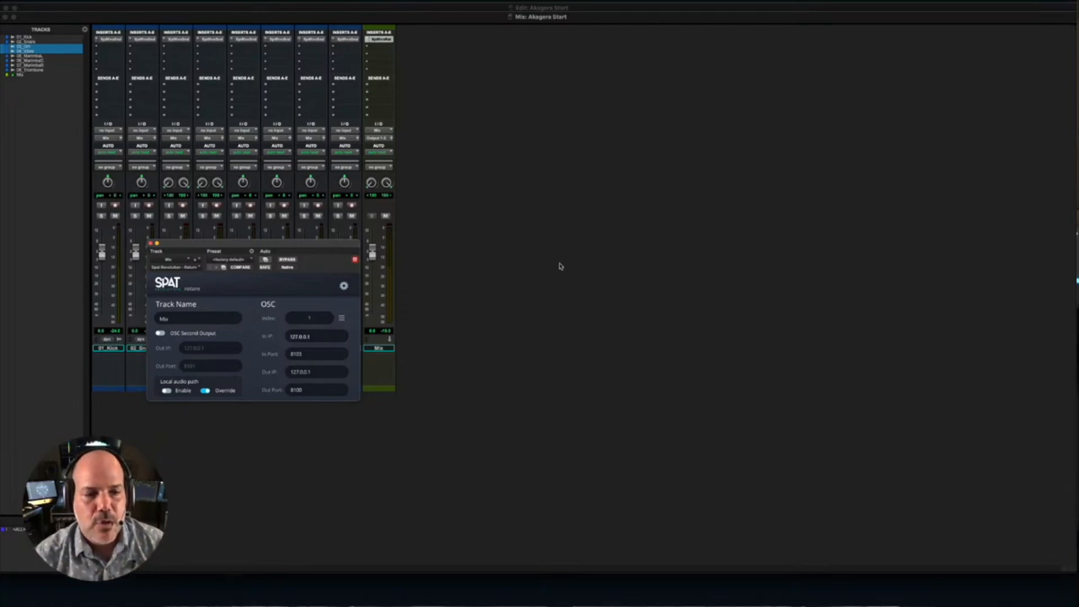
pyautogui.click(166, 391)
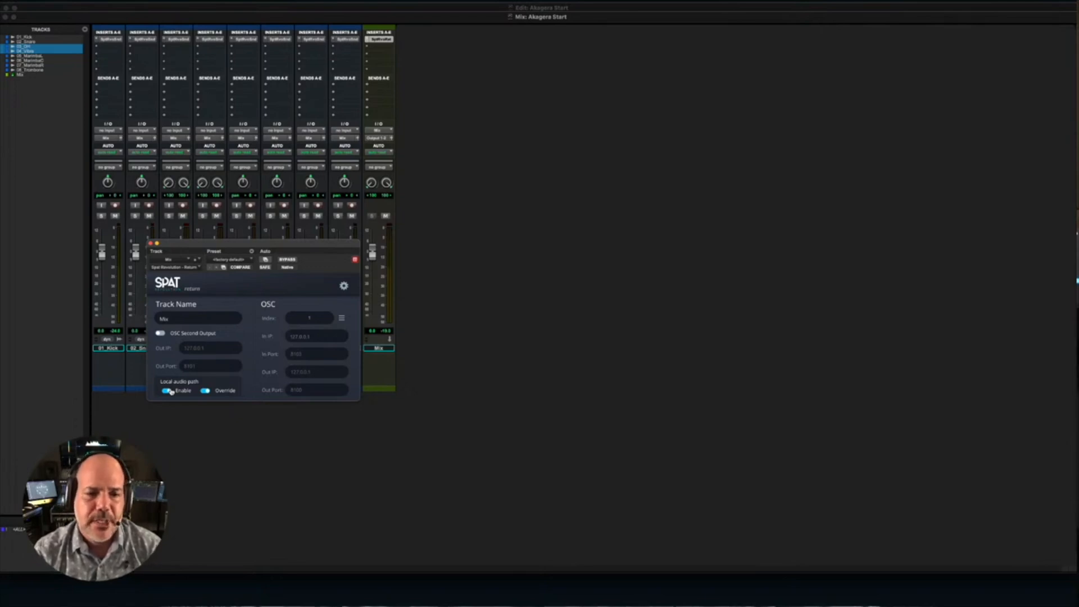
# - Bring up Spat Revolution beside Pro Tools, and move the Mix window up and narrow it to uncover the Edit window's waveforms
pyautogui.press('super+Tab')
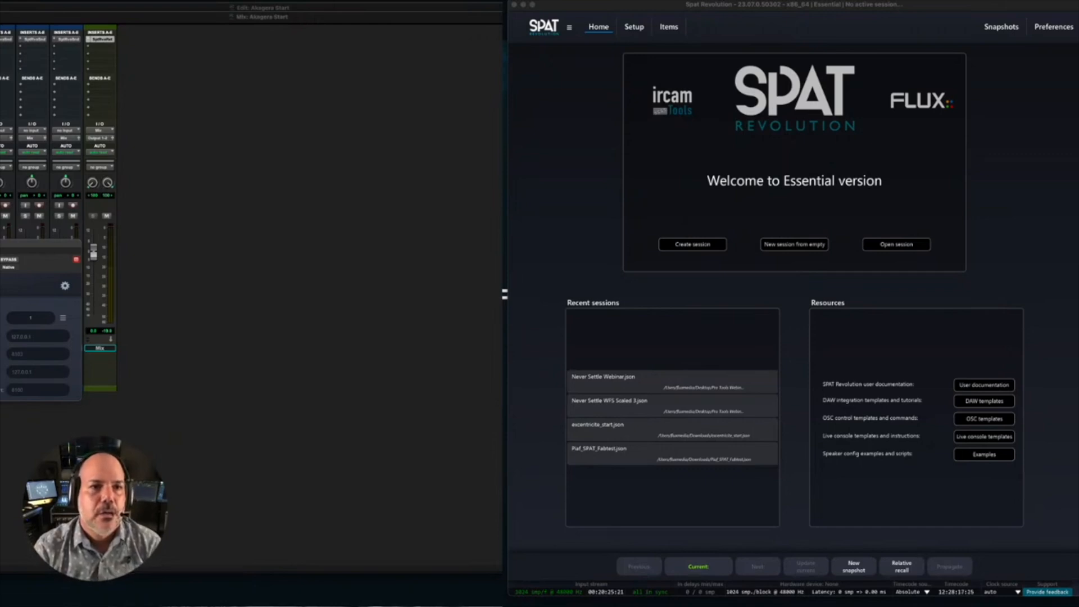
pyautogui.moveTo(3, 18); pyautogui.dragTo(4, 9)
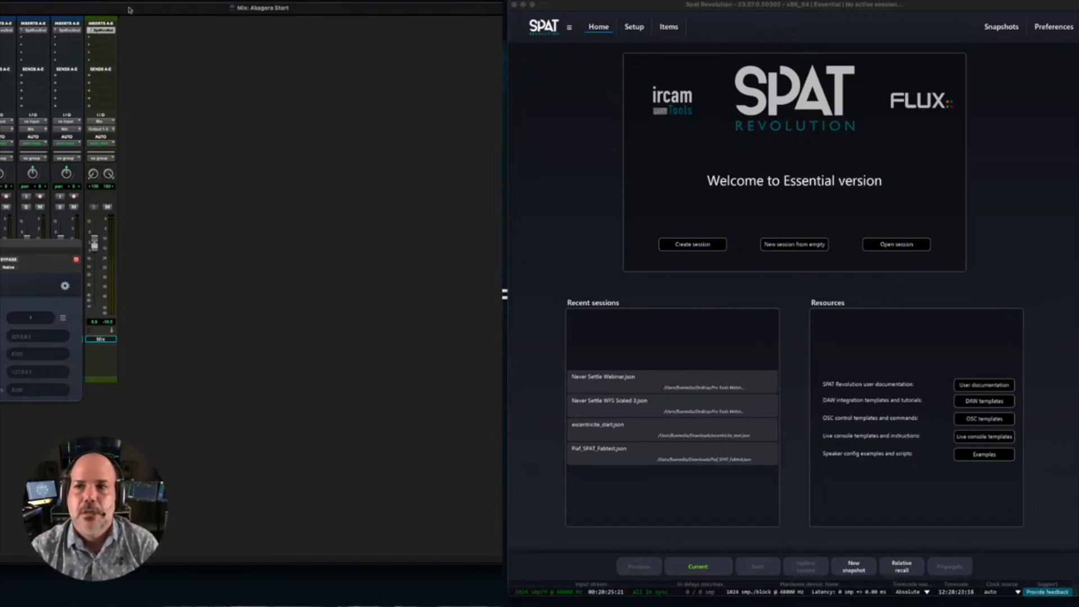
pyautogui.moveTo(1071, 27); pyautogui.dragTo(565, 45)
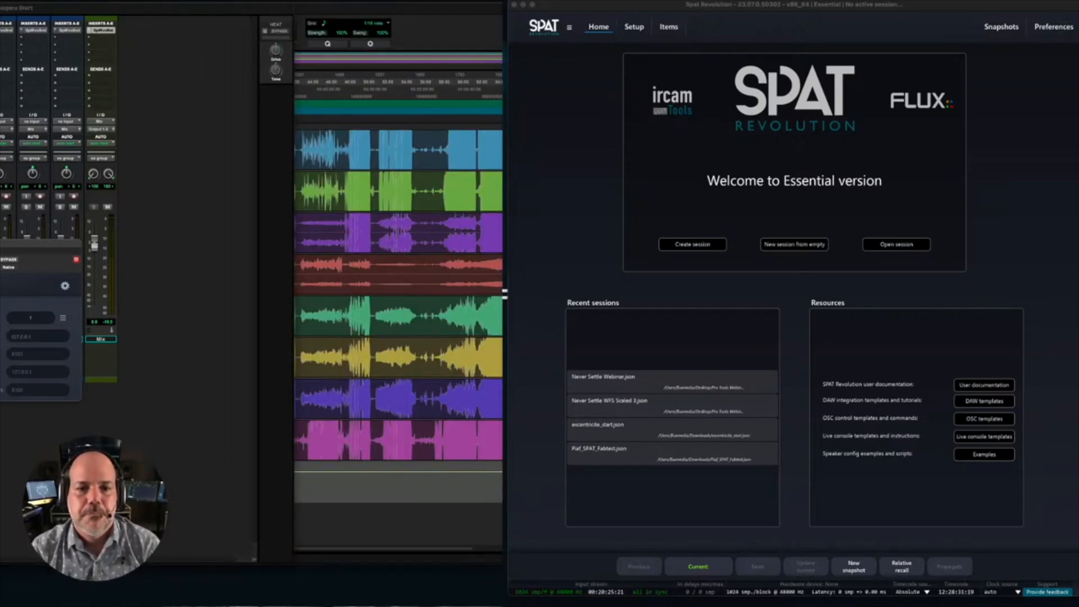
# - Open Spat Revolution's Setup page and examine the properties of the 04_Vibra input and the Mix output
pyautogui.click(638, 31)
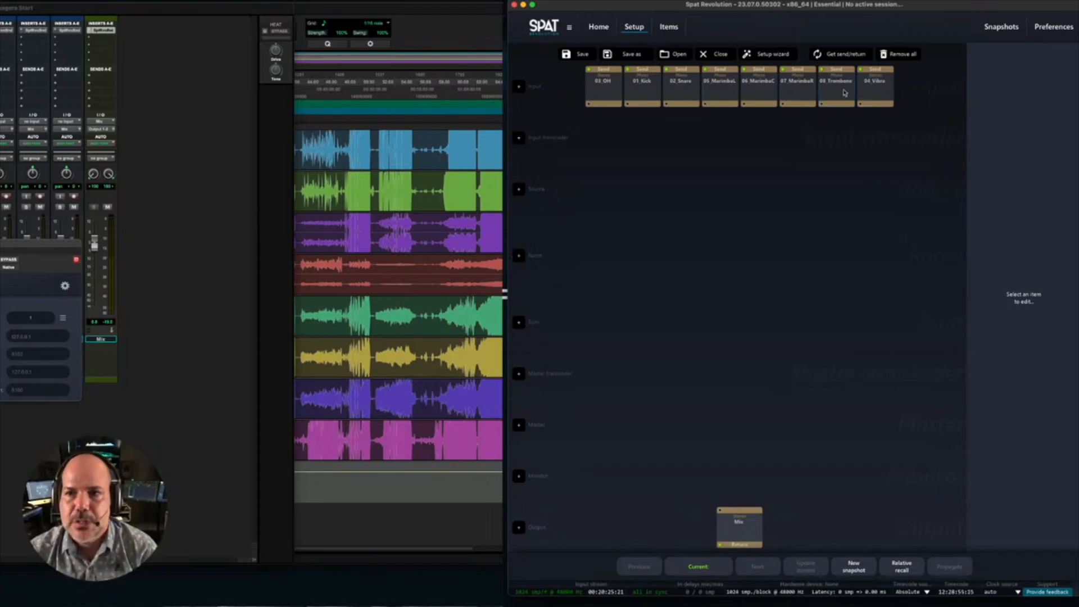
pyautogui.click(857, 93)
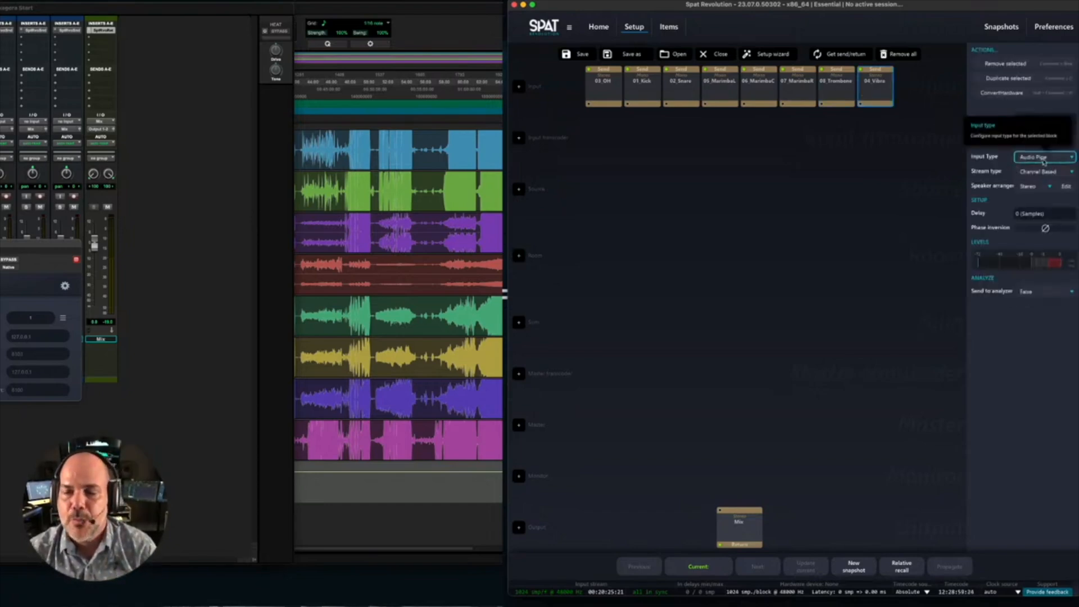
pyautogui.click(1044, 160)
pyautogui.click(906, 159)
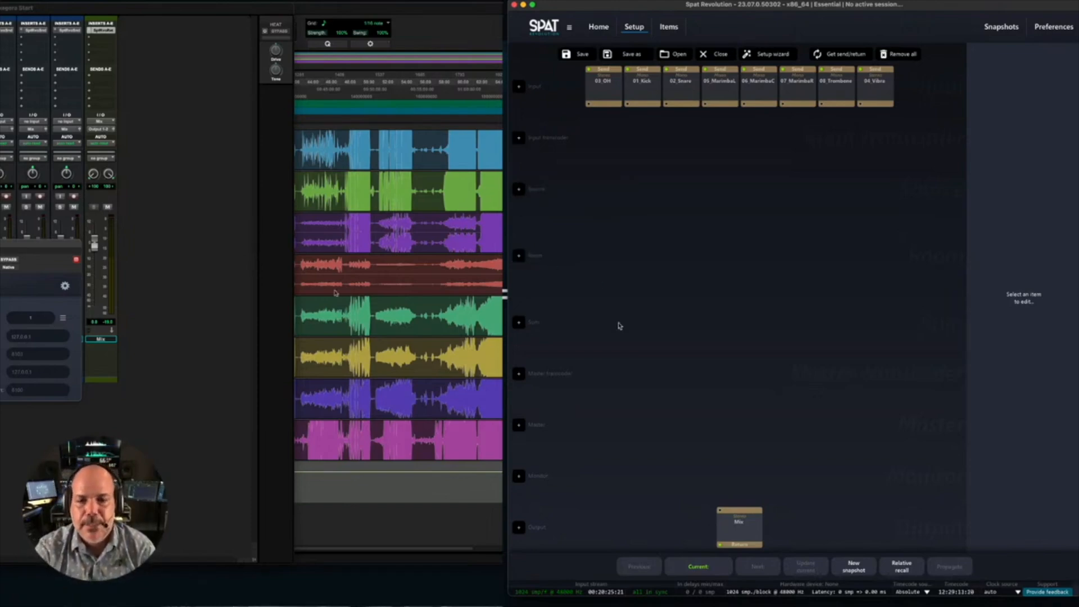
pyautogui.click(753, 534)
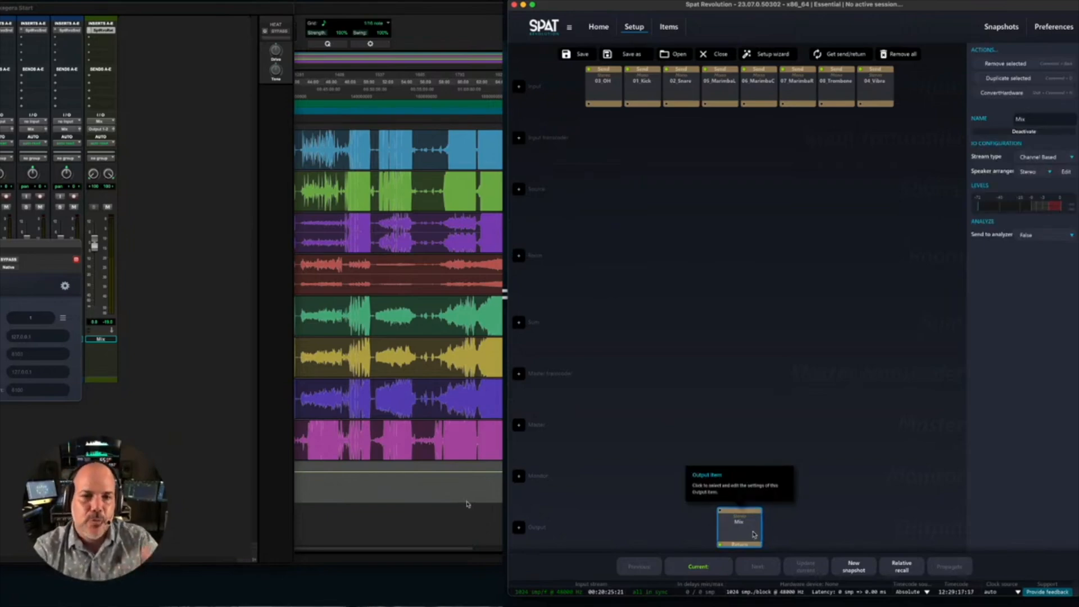
pyautogui.click(686, 401)
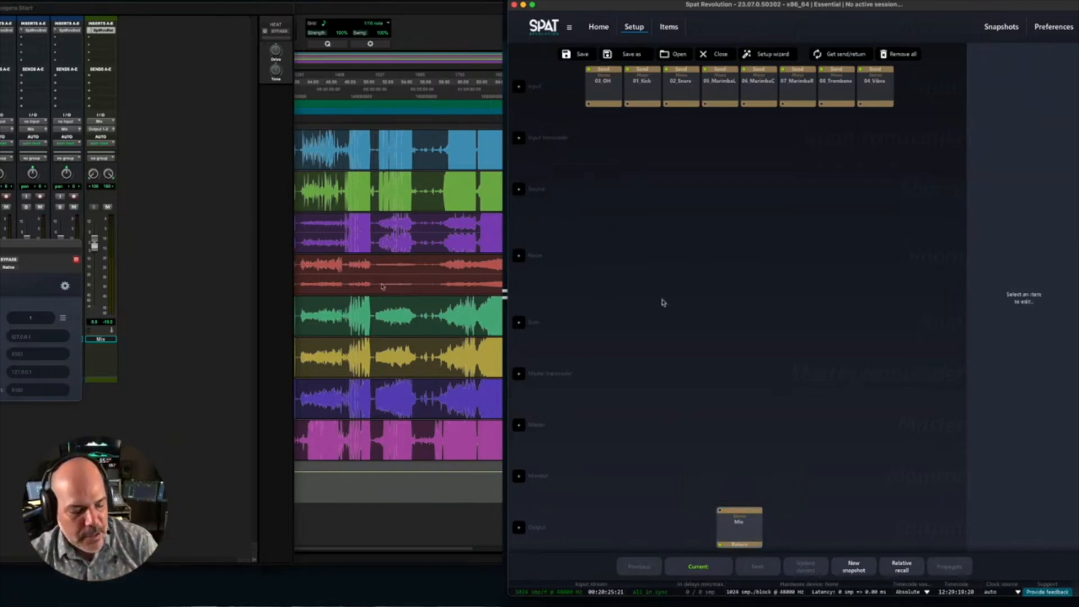
# - Select all eight input blocks and the Mix output in the setup graph and auto-connect them
pyautogui.press('super+a')
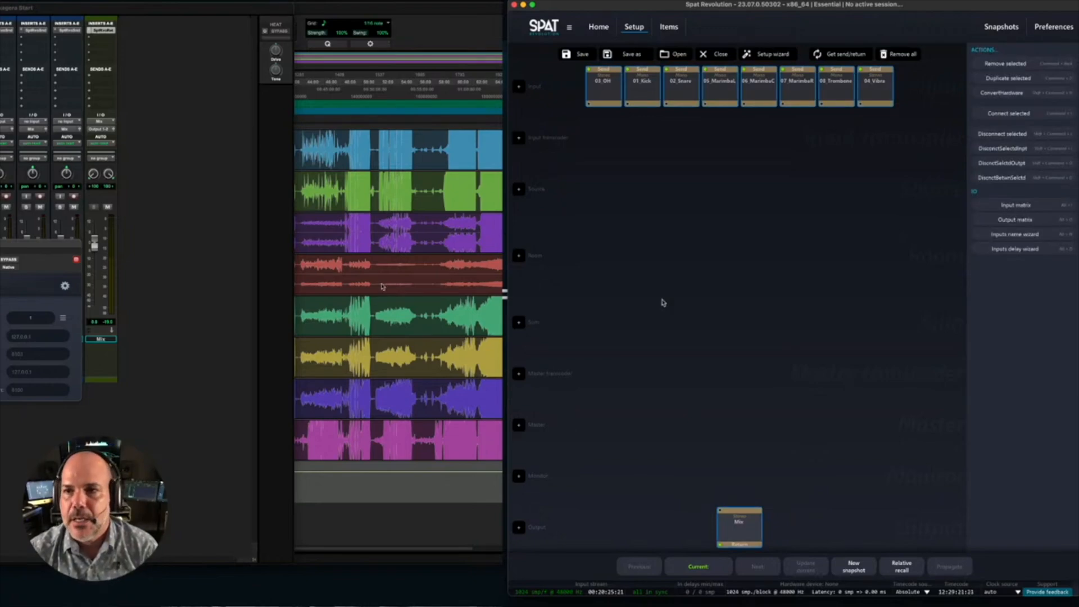
pyautogui.click(638, 304)
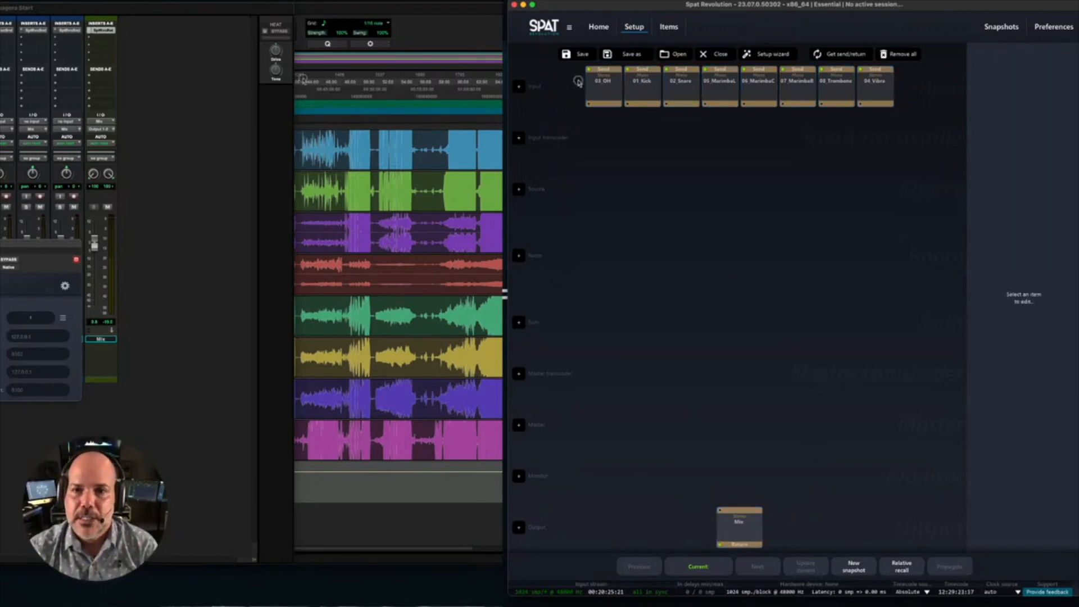
pyautogui.moveTo(570, 72); pyautogui.dragTo(964, 548)
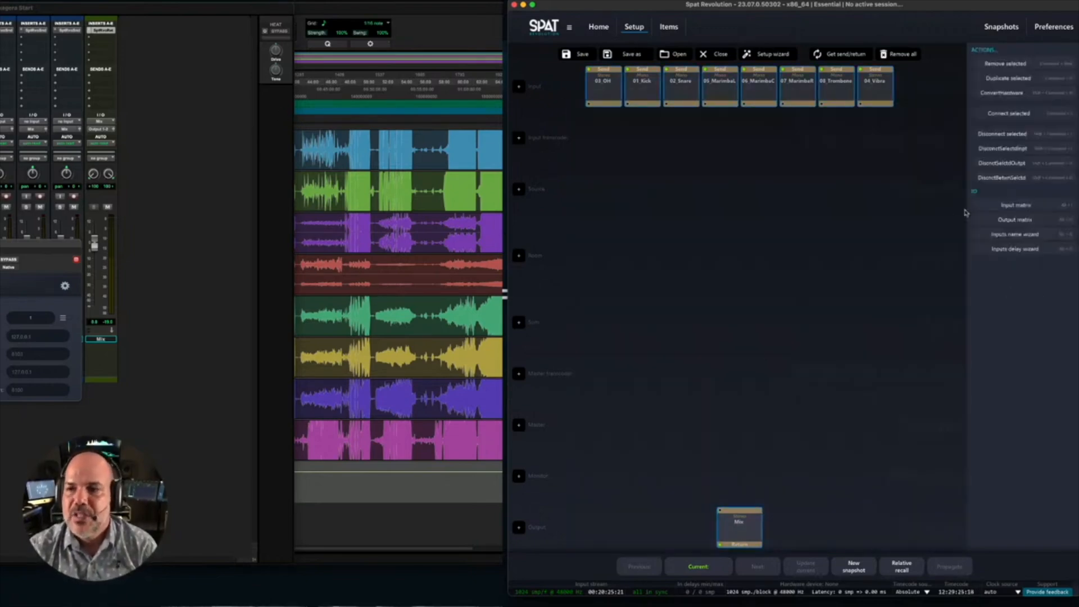
pyautogui.click(1009, 114)
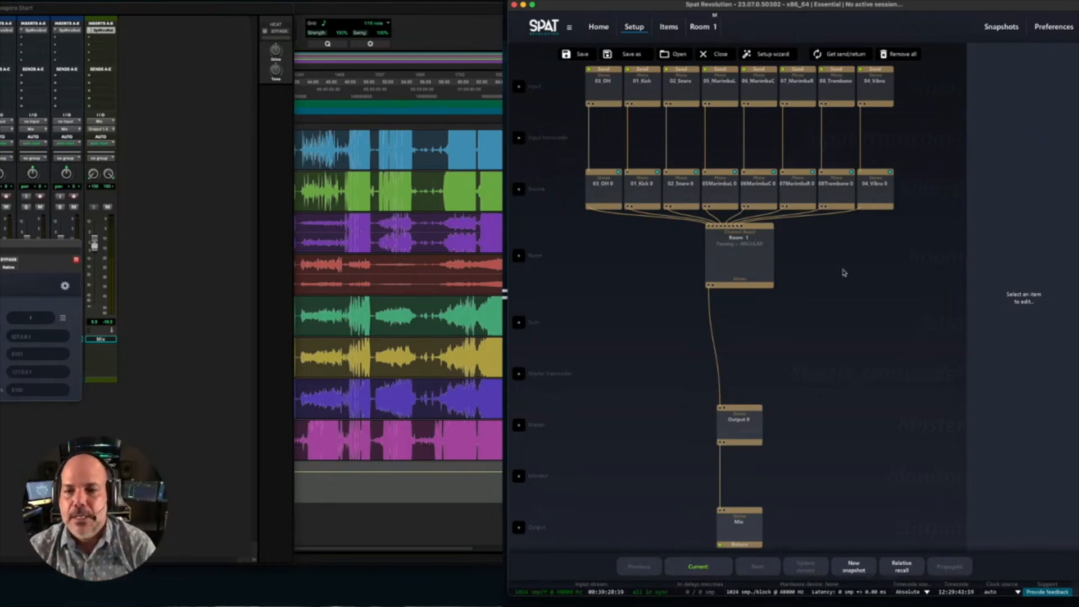
# - Set the output stream type of Room 1 to Binaural
pyautogui.click(738, 271)
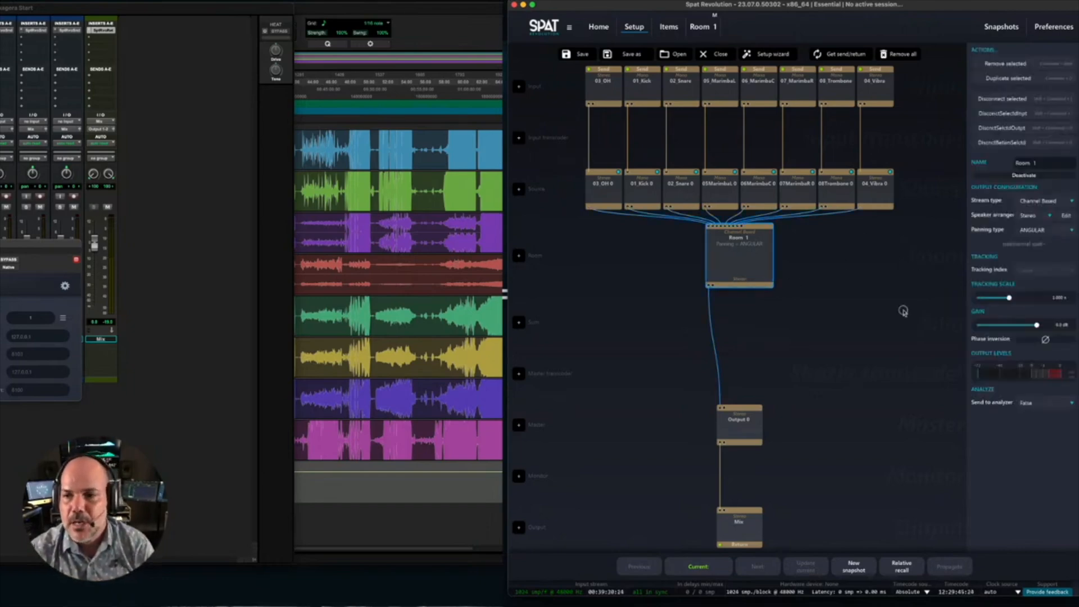
pyautogui.click(1046, 200)
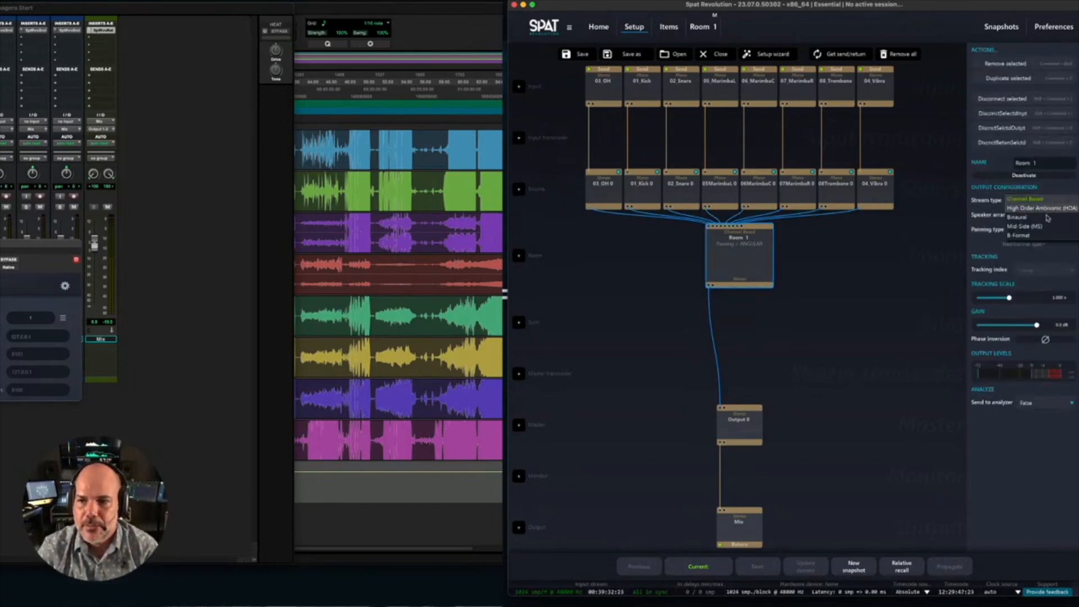
pyautogui.click(1043, 219)
pyautogui.click(823, 255)
# - Review the output stream type options available for Room 1 and deselect the room
pyautogui.click(749, 264)
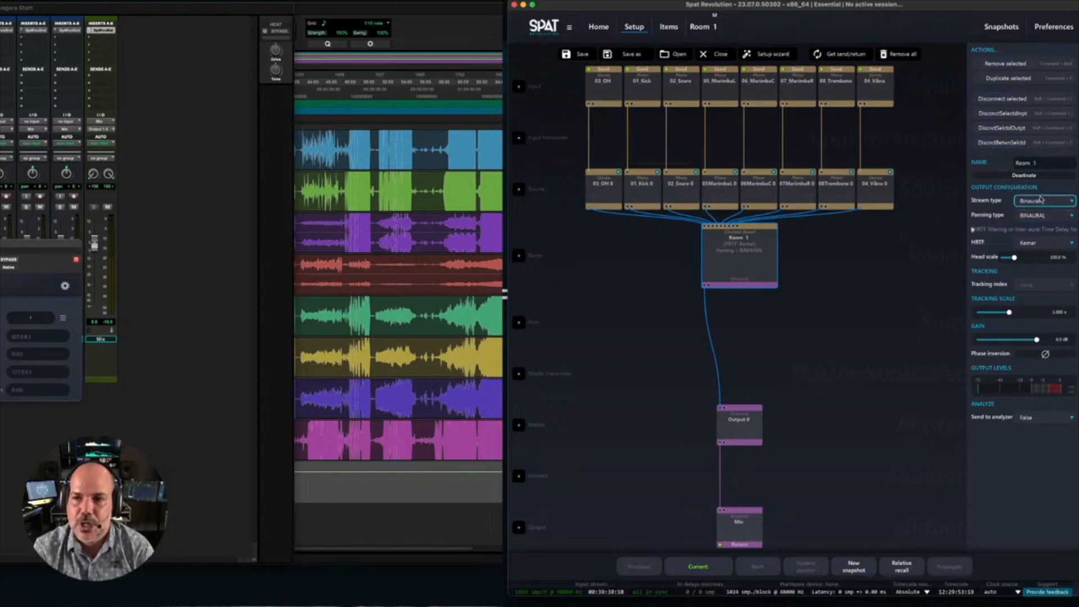
pyautogui.click(1041, 217)
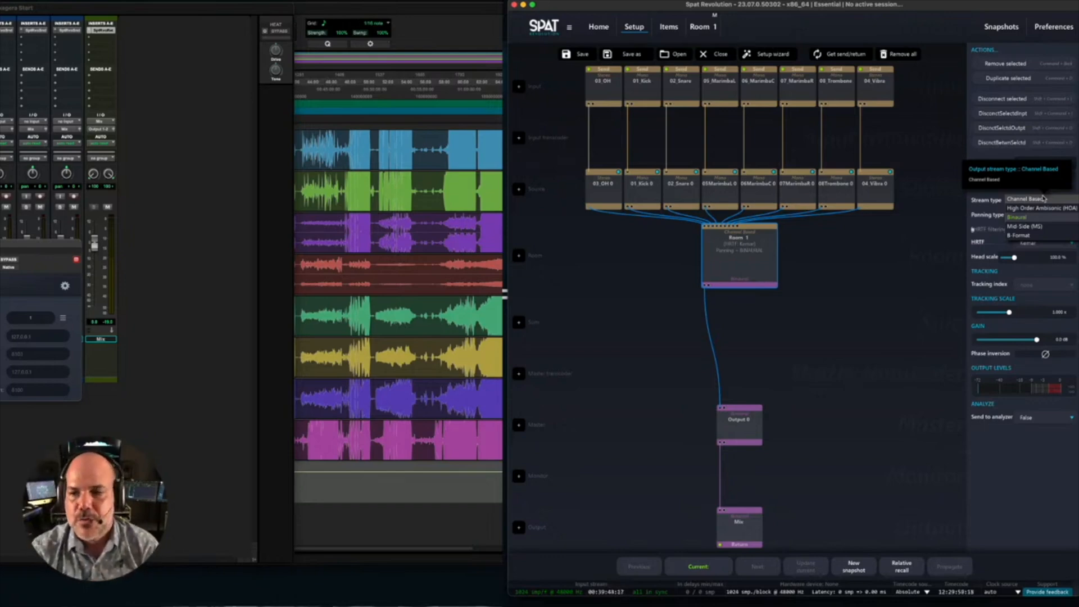
pyautogui.click(1028, 197)
pyautogui.click(911, 227)
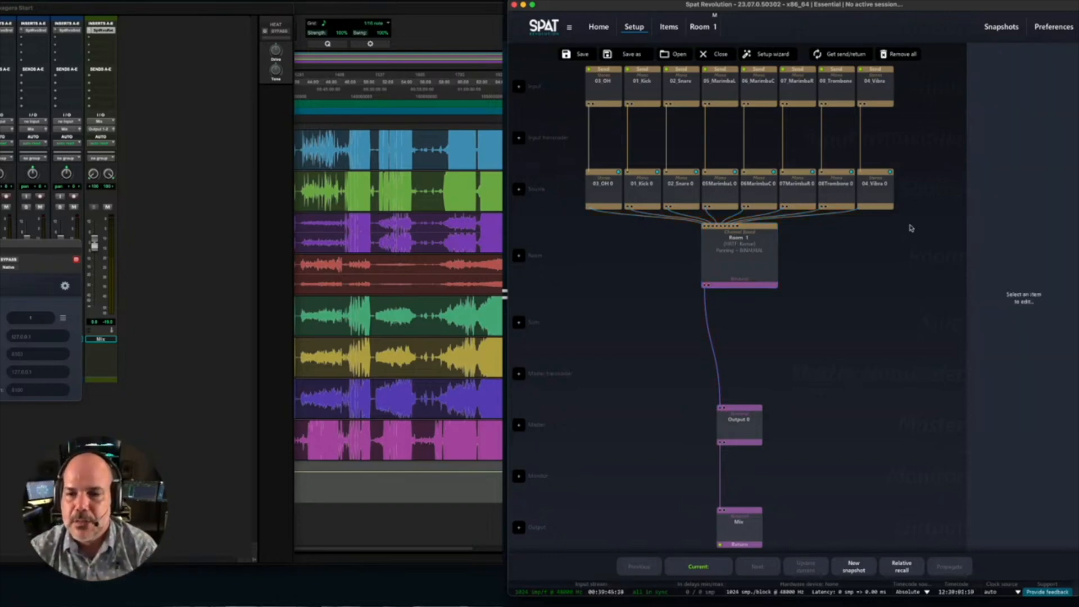
# - Check the Mix output's properties in the setup graph and deselect it
pyautogui.click(728, 532)
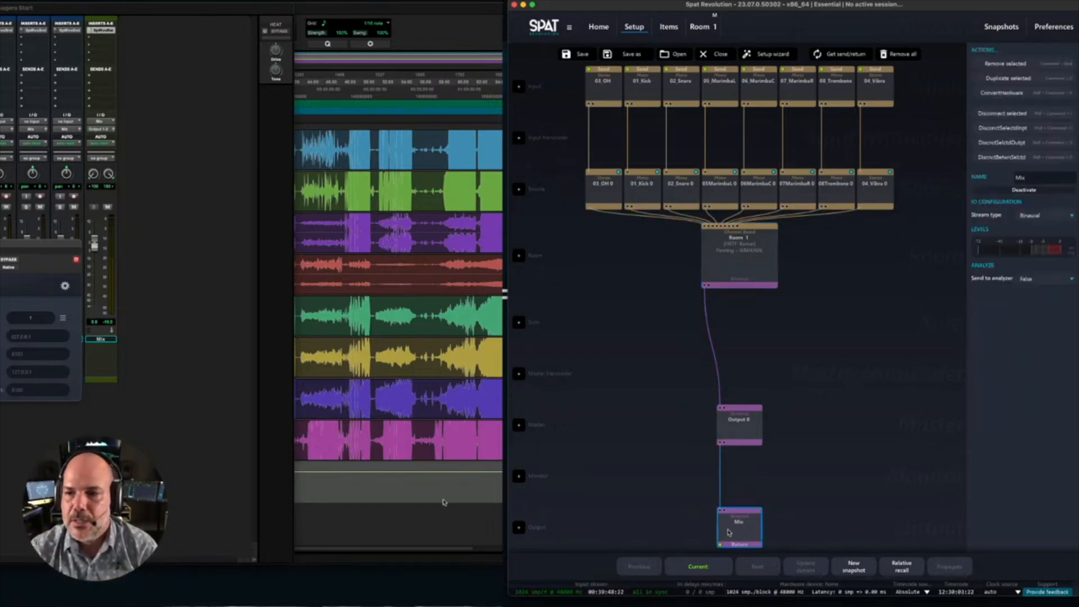
pyautogui.click(625, 375)
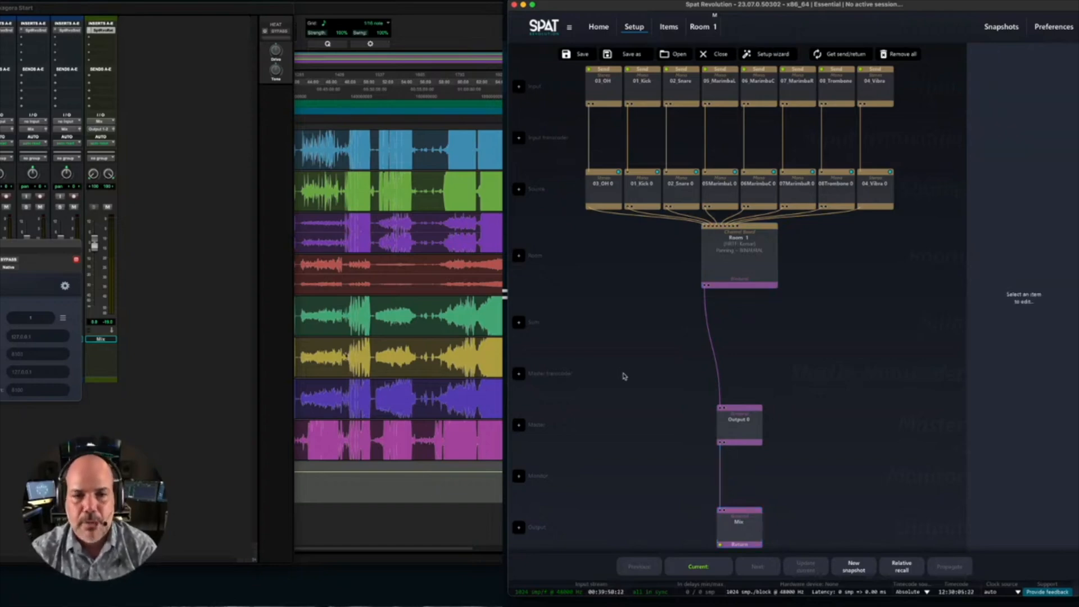
# - Switch to Pro Tools, reposition its window and show the Edit window with the full track list
pyautogui.click(203, 355)
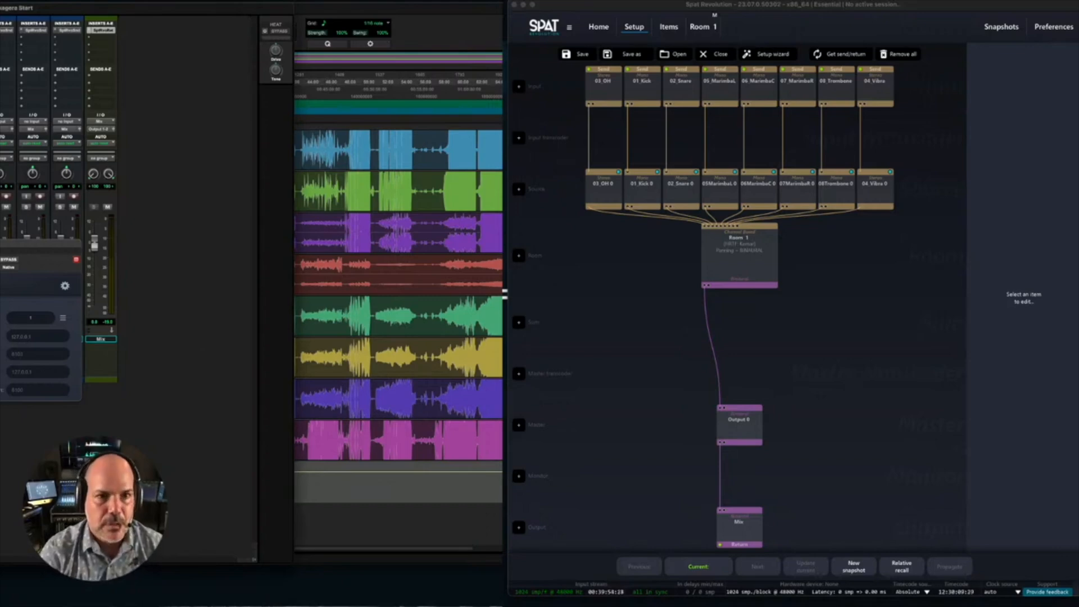
pyautogui.press('super+equal')
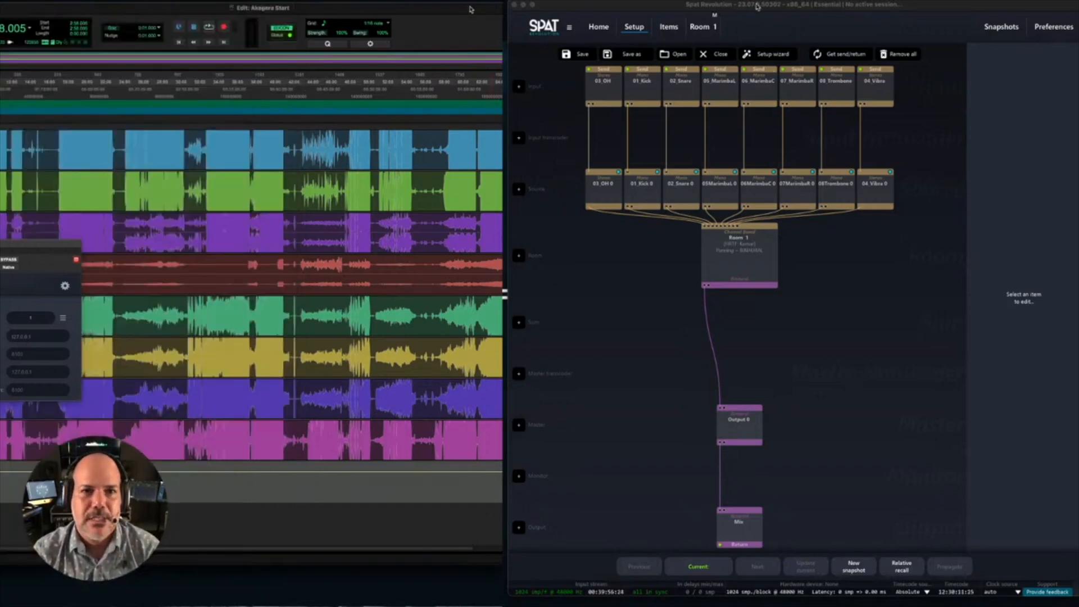
pyautogui.moveTo(488, 14); pyautogui.dragTo(528, 10)
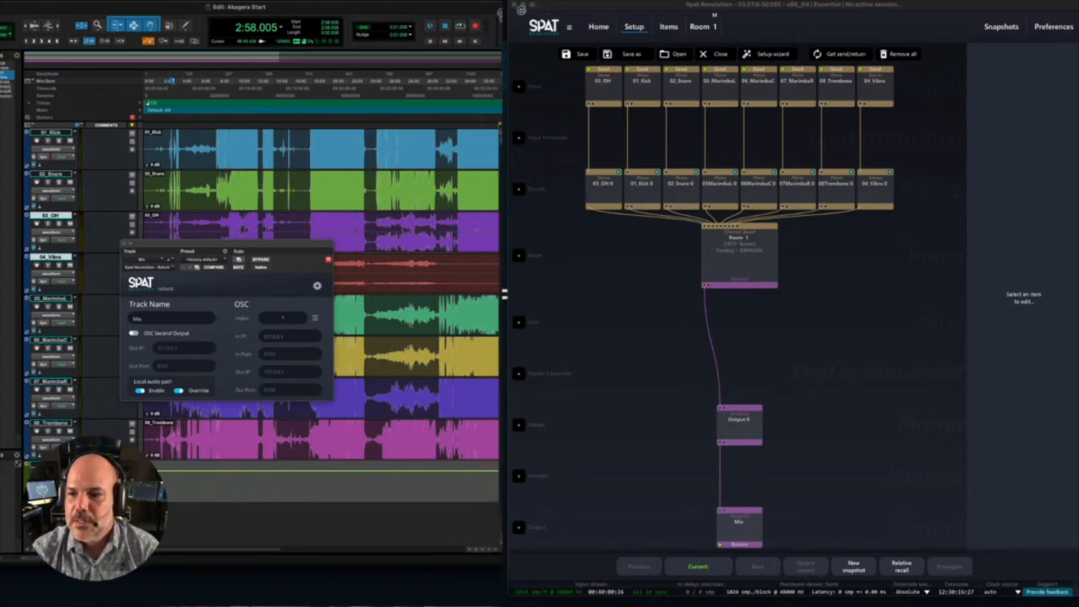
pyautogui.press('super+equal')
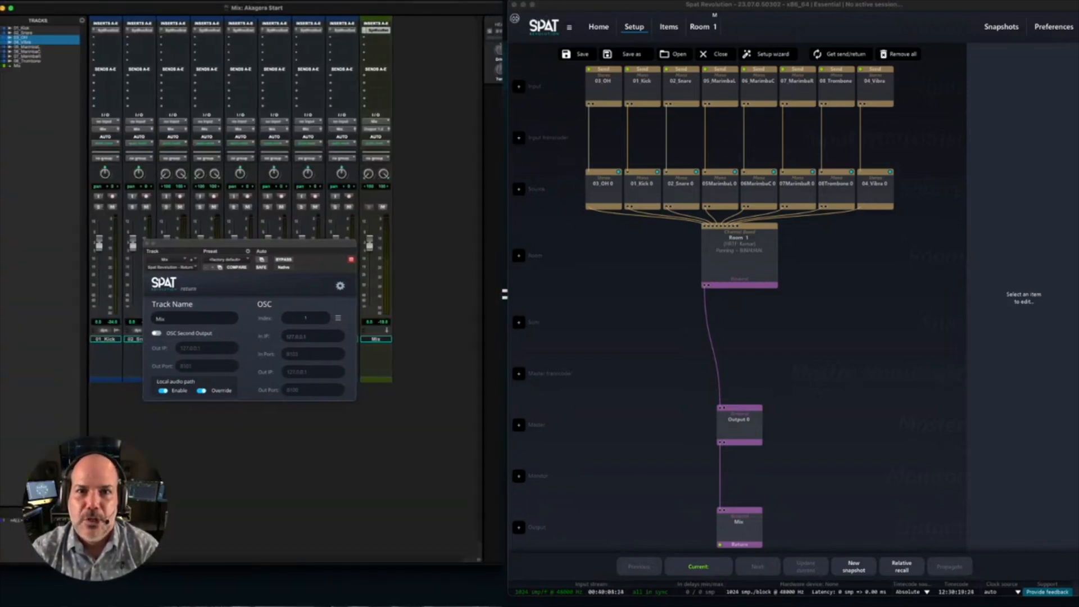
pyautogui.press('super+equal')
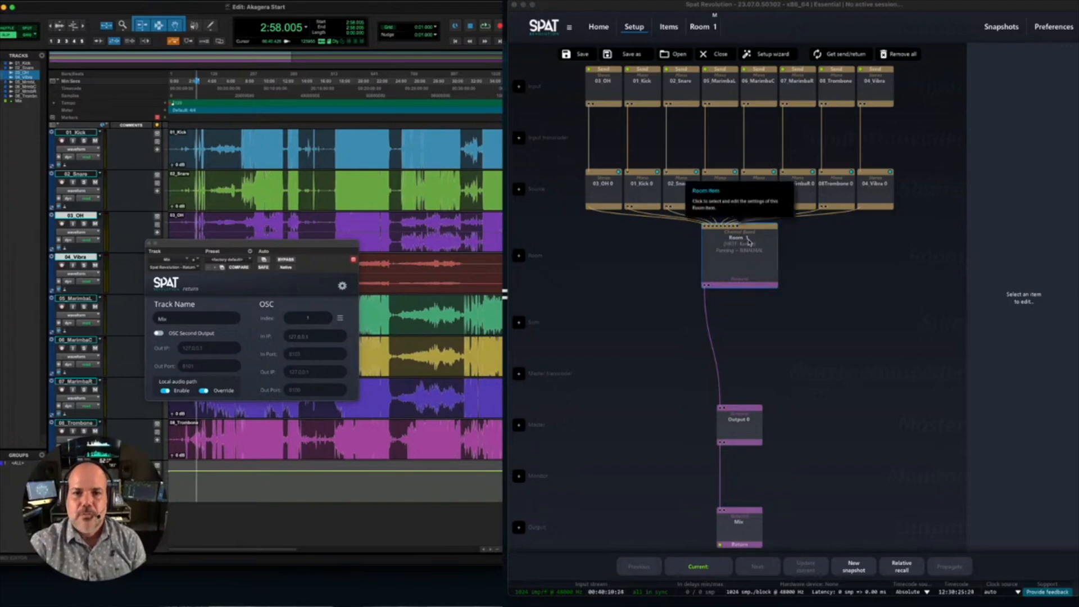
# - Open the Room 1 view in Spat Revolution to show the sources and the whole space around the listener
pyautogui.click(749, 245)
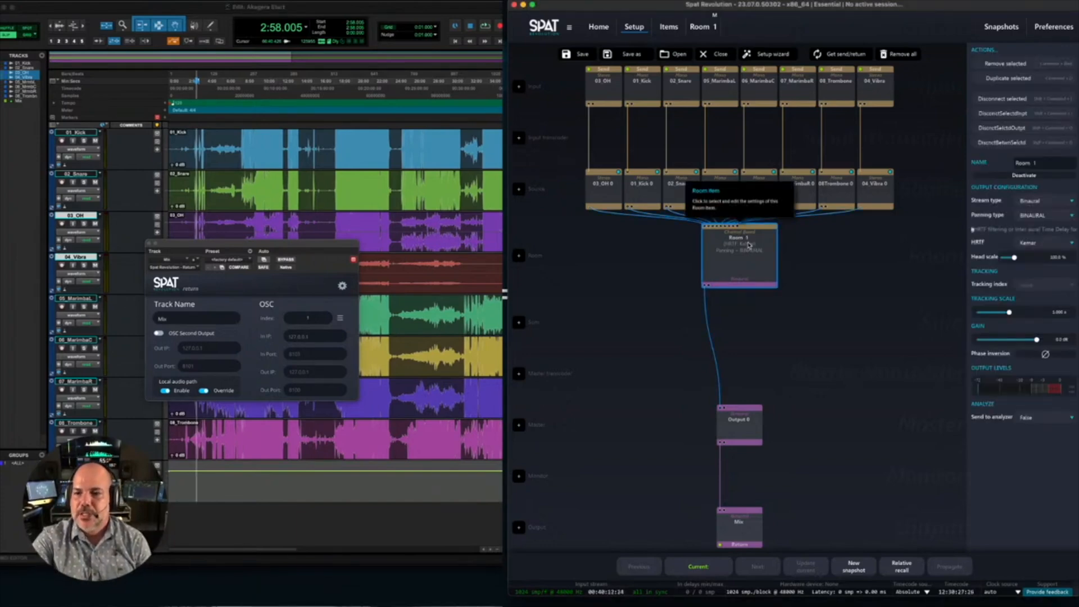
pyautogui.doubleClick(744, 251)
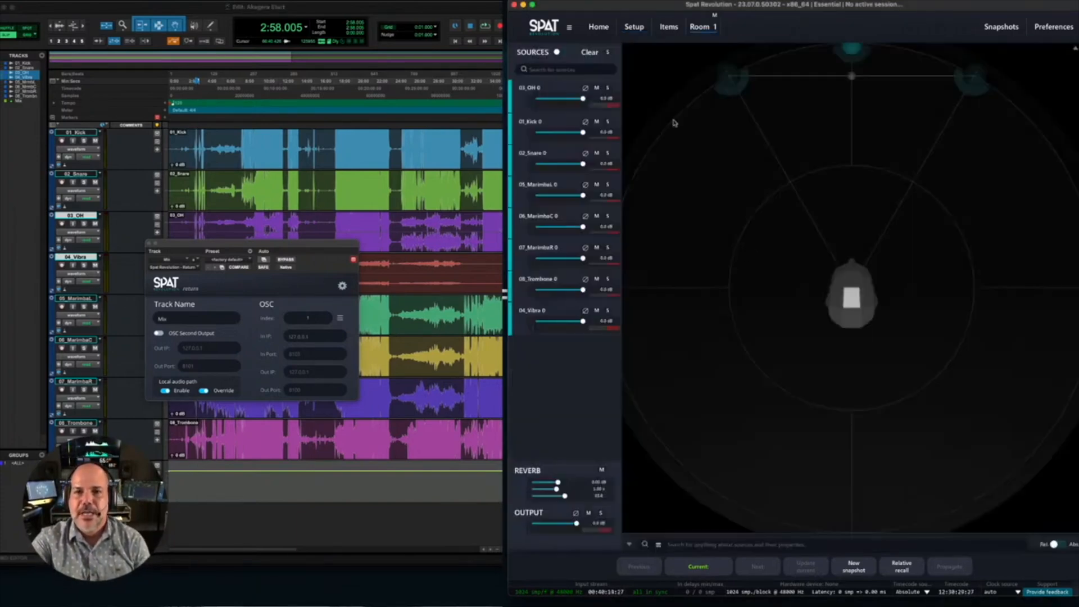
pyautogui.click(633, 26)
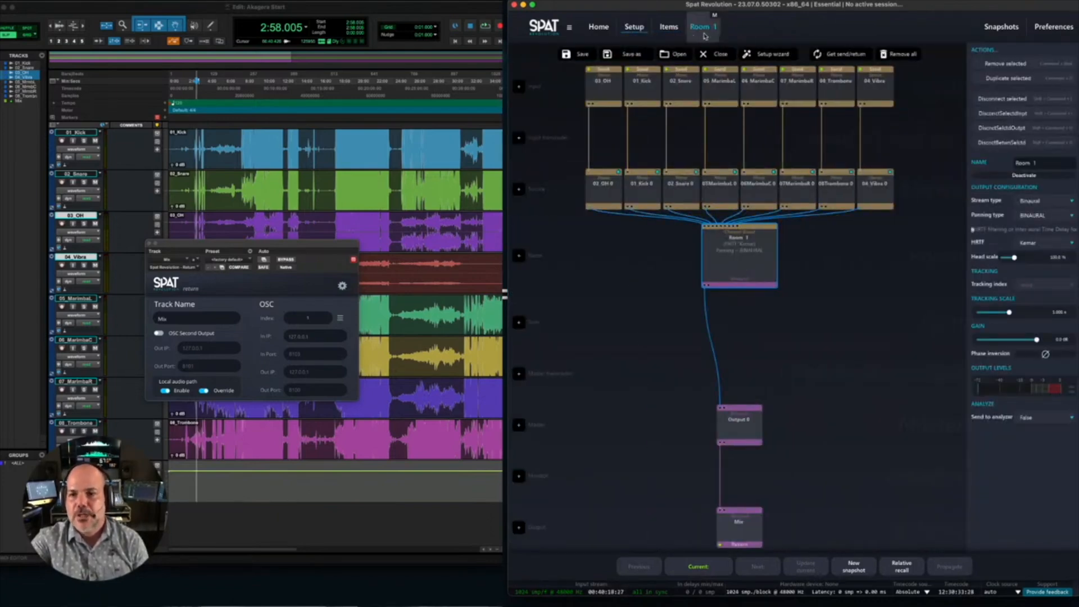
pyautogui.click(701, 35)
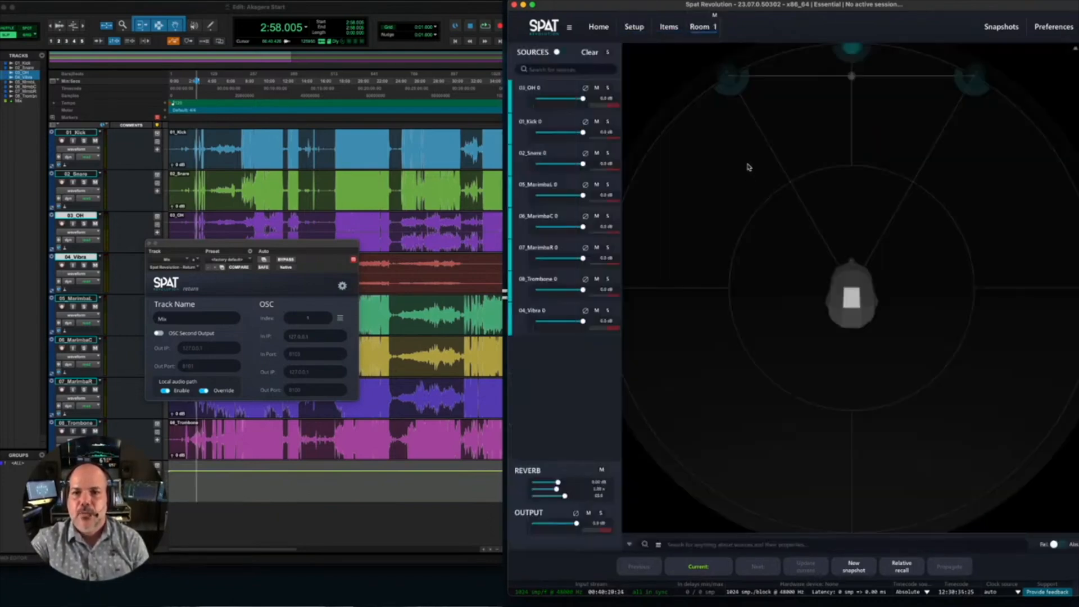
pyautogui.scroll(-5, 746, 164)
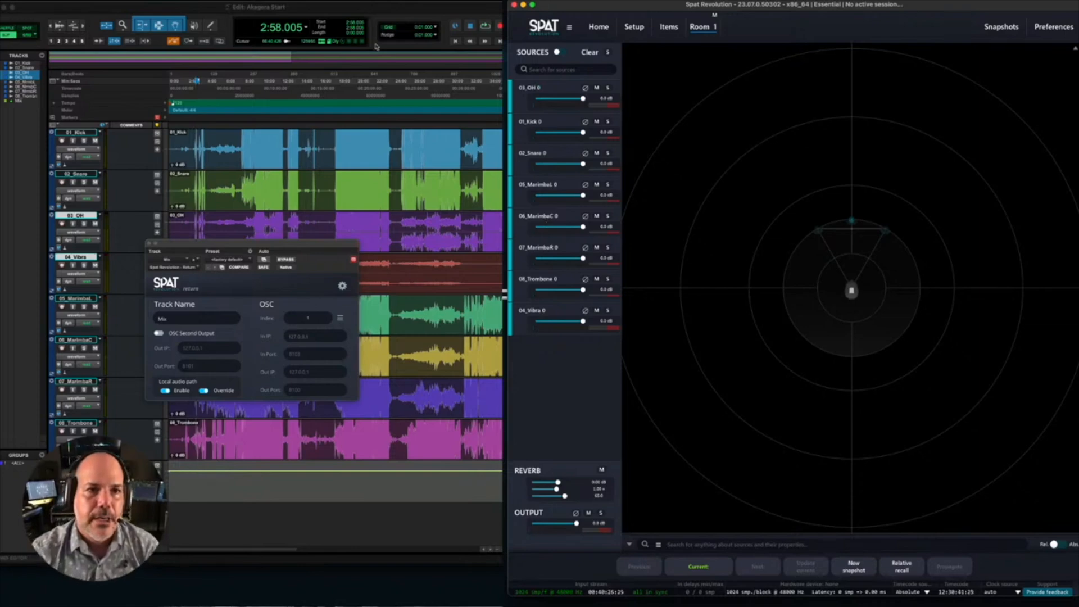
# - Play the Pro Tools session briefly, stop it, and restart playback from 7:38.752
pyautogui.click(342, 11)
pyautogui.press('space')
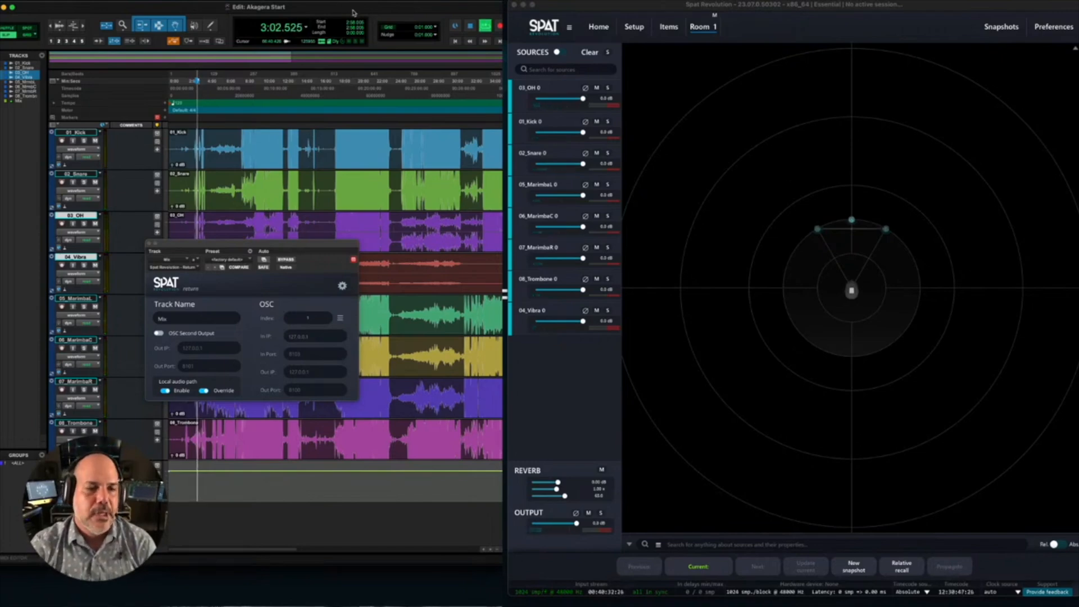
pyautogui.press('space')
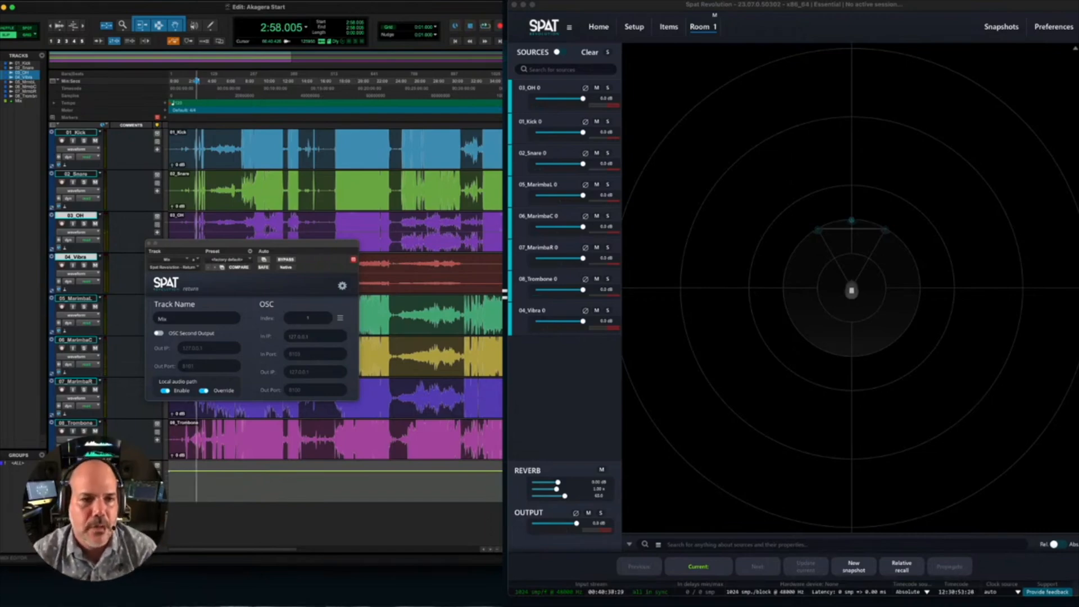
pyautogui.click(241, 80)
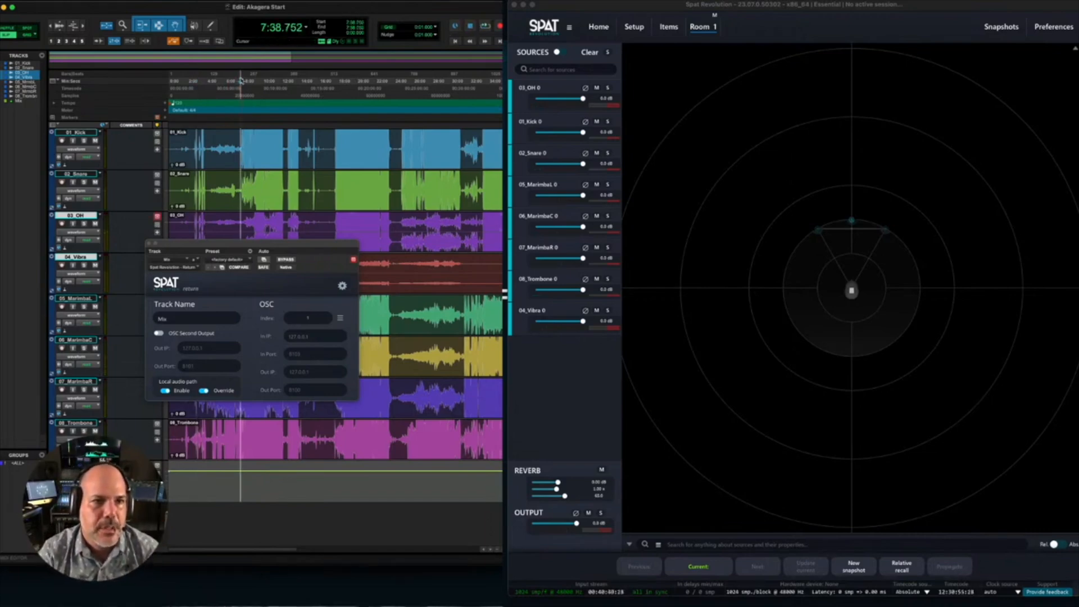
pyautogui.press('space')
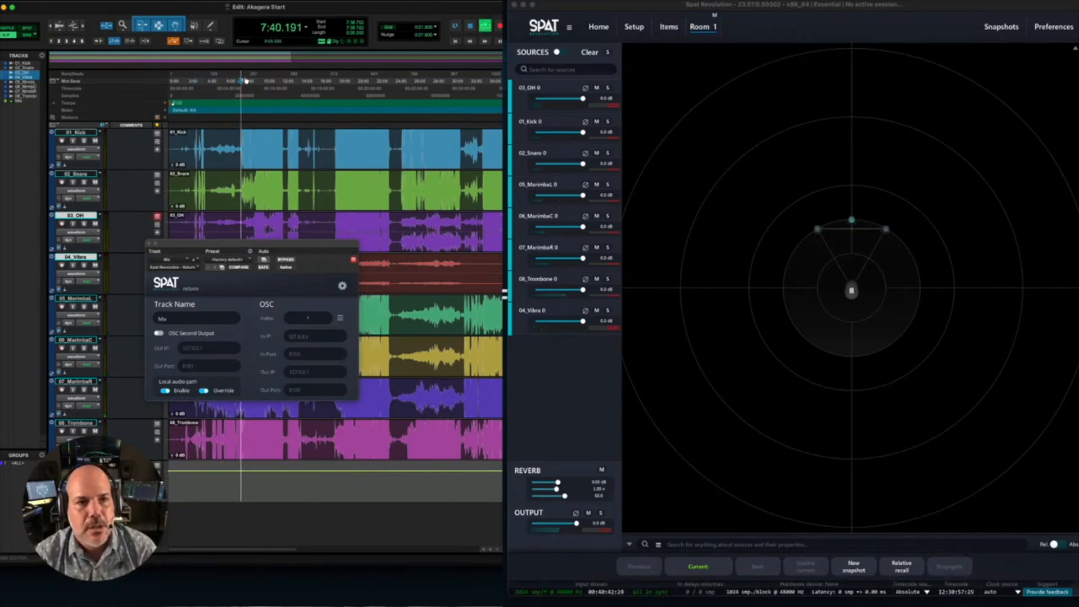
# - Place the overhead, kick and snare sources at the listener's front right and 05_MarimbaL at the front left in Room 1
pyautogui.click(560, 374)
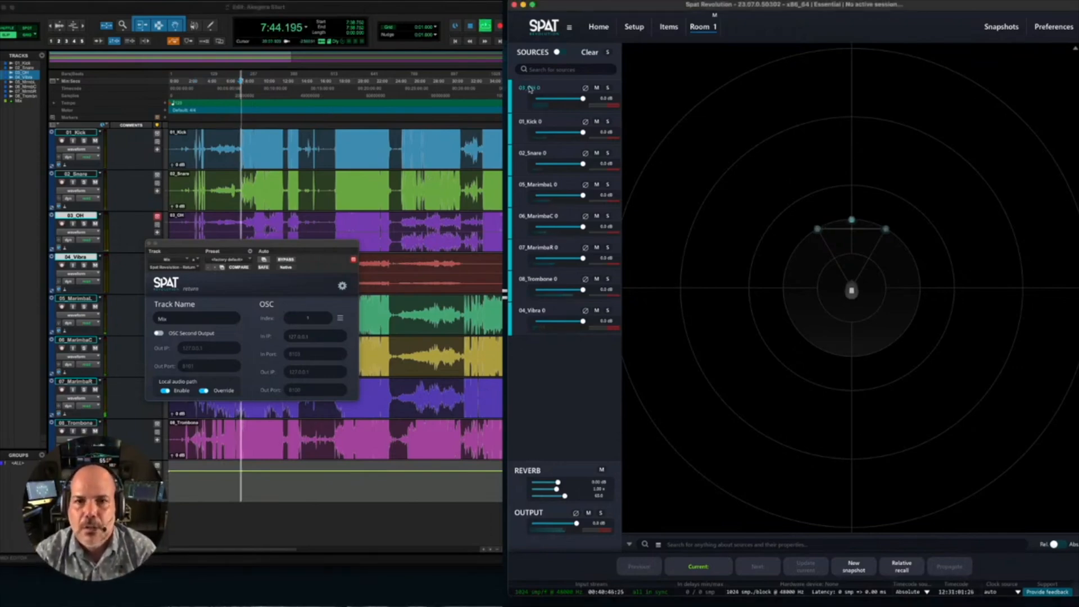
pyautogui.click(819, 229)
pyautogui.moveTo(817, 233); pyautogui.dragTo(804, 214)
pyautogui.click(852, 221)
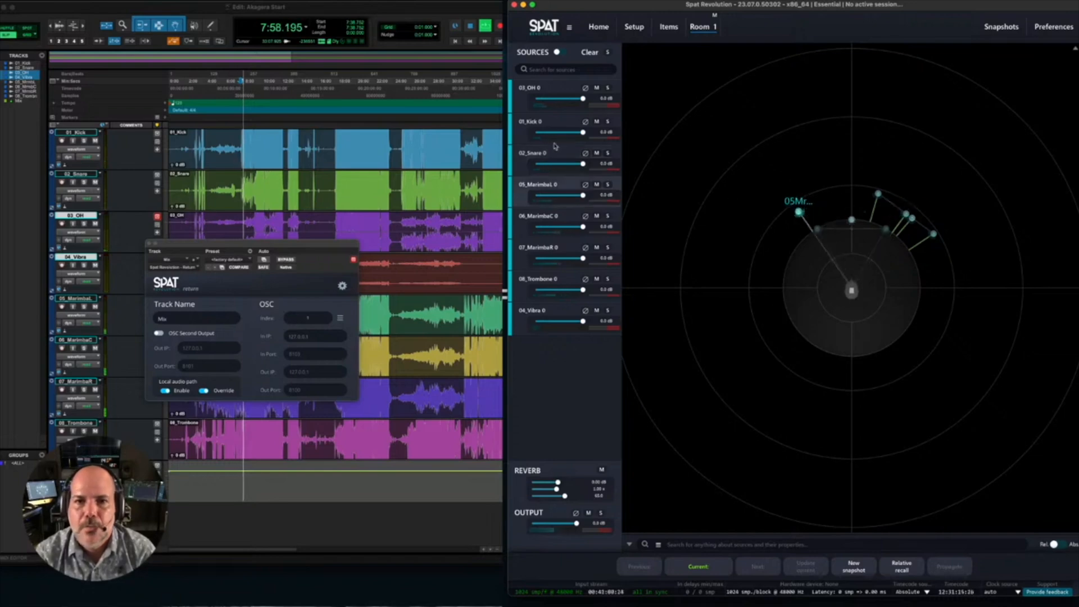
# - Mute 03_OH, 01_Kick and 02_Snare, solo 05_MarimbaL, and move it slightly farther to the listener's left
pyautogui.click(597, 88)
pyautogui.click(597, 121)
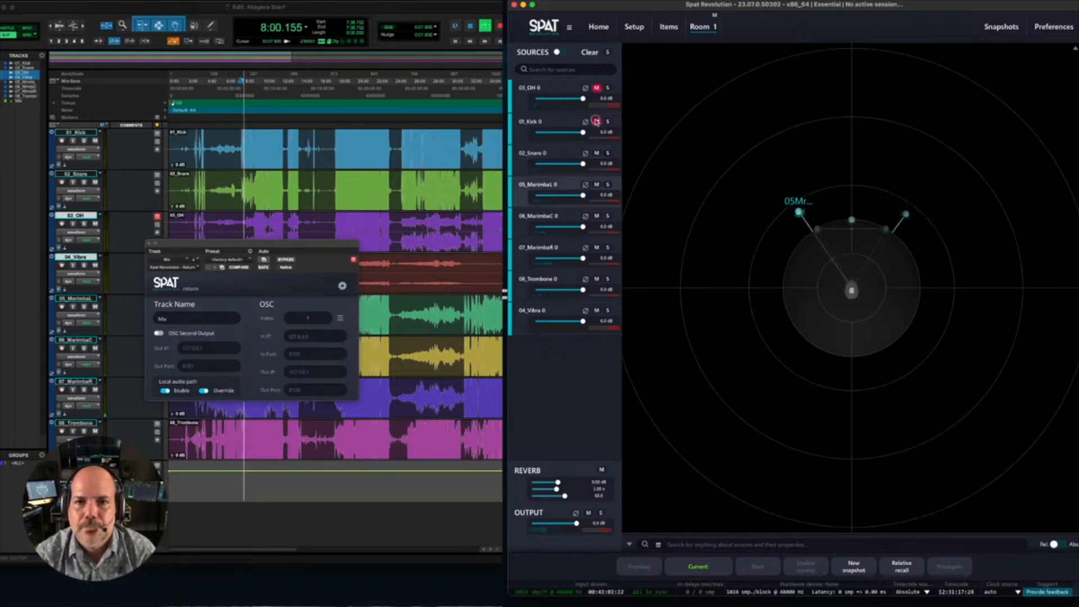
pyautogui.click(597, 153)
pyautogui.click(609, 184)
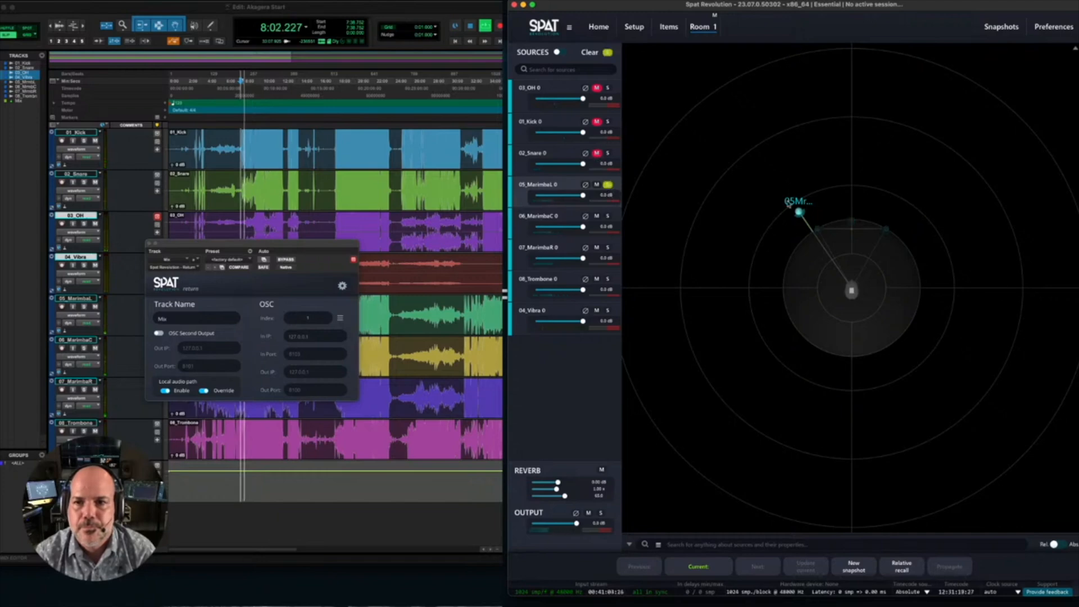
pyautogui.moveTo(794, 219); pyautogui.dragTo(782, 224)
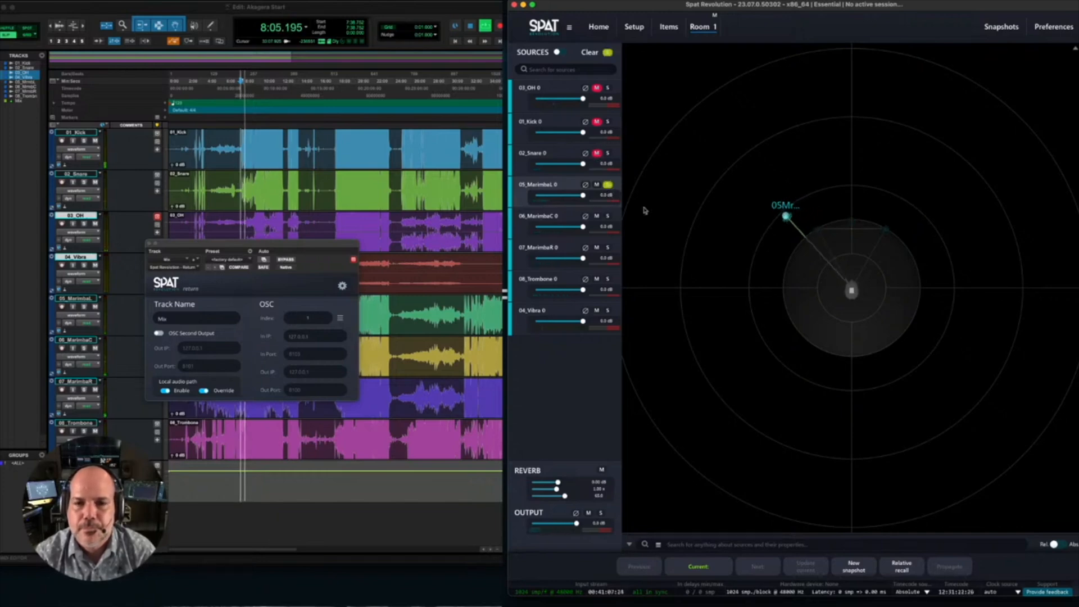
# - Solo 06_MarimbaC, 07_MarimbaR and 08_Trombone in turn, placing the marimbas at the front left and the trombone slightly farther ahead of the listener
pyautogui.click(608, 216)
pyautogui.moveTo(847, 217); pyautogui.dragTo(800, 215)
pyautogui.click(605, 249)
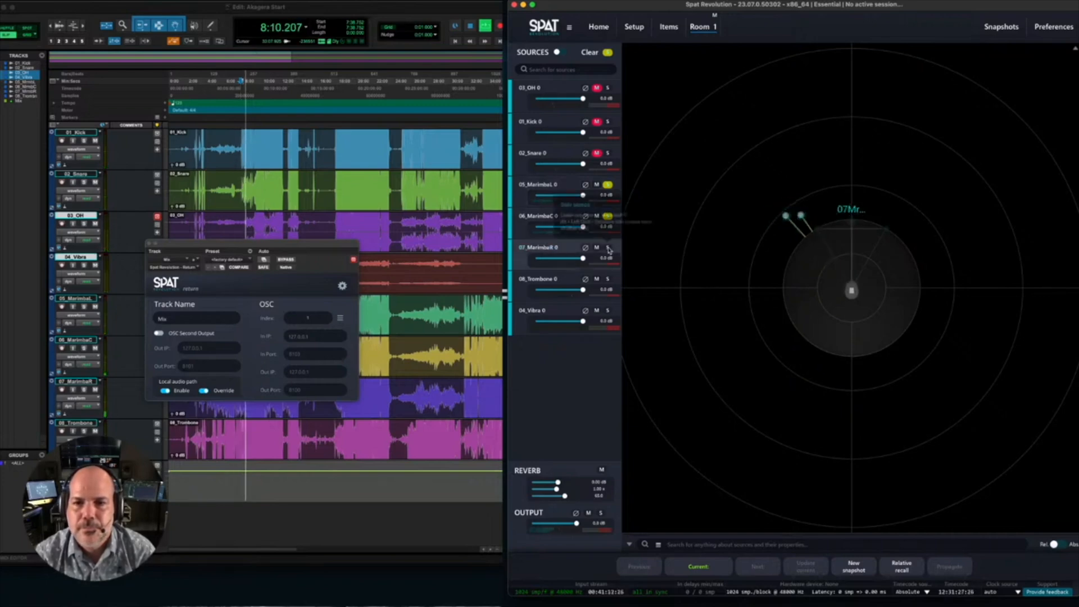
pyautogui.moveTo(851, 221); pyautogui.dragTo(813, 197)
pyautogui.click(607, 279)
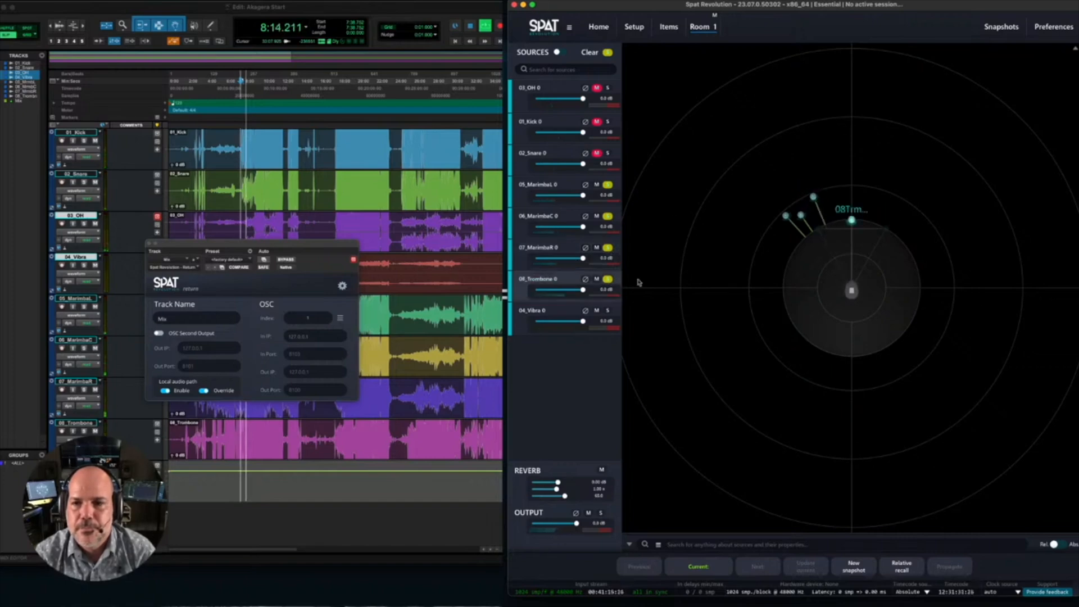
pyautogui.moveTo(852, 219); pyautogui.dragTo(850, 209)
# - Clear all source solos, unmute 03_OH, 01_Kick and 02_Snare, and stop playback in Pro Tools
pyautogui.click(608, 279)
pyautogui.click(608, 53)
pyautogui.click(596, 88)
pyautogui.click(597, 121)
pyautogui.click(597, 153)
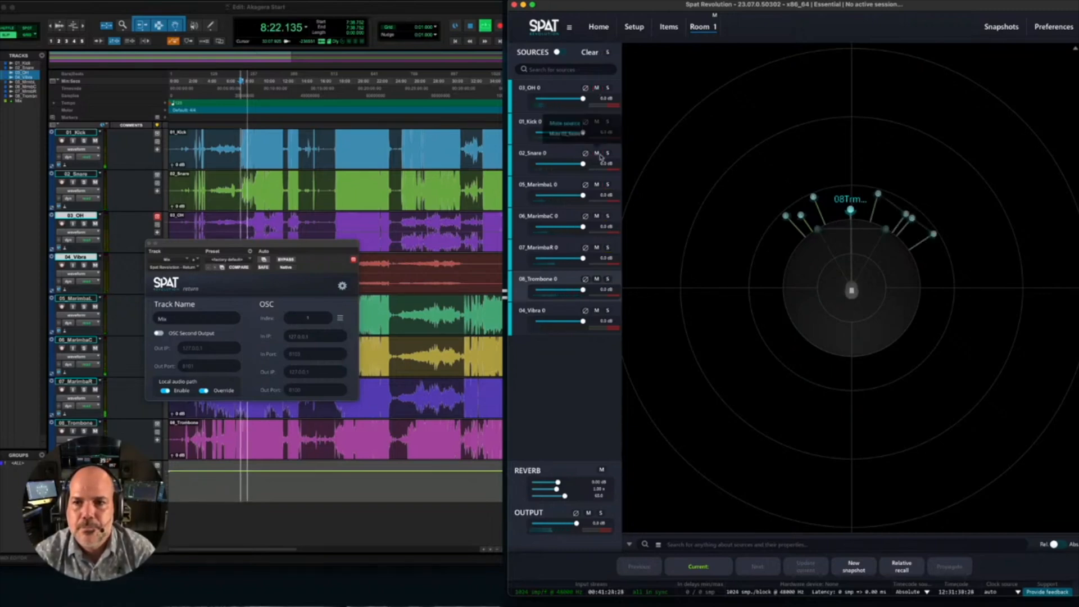
pyautogui.click(180, 11)
pyautogui.press('space')
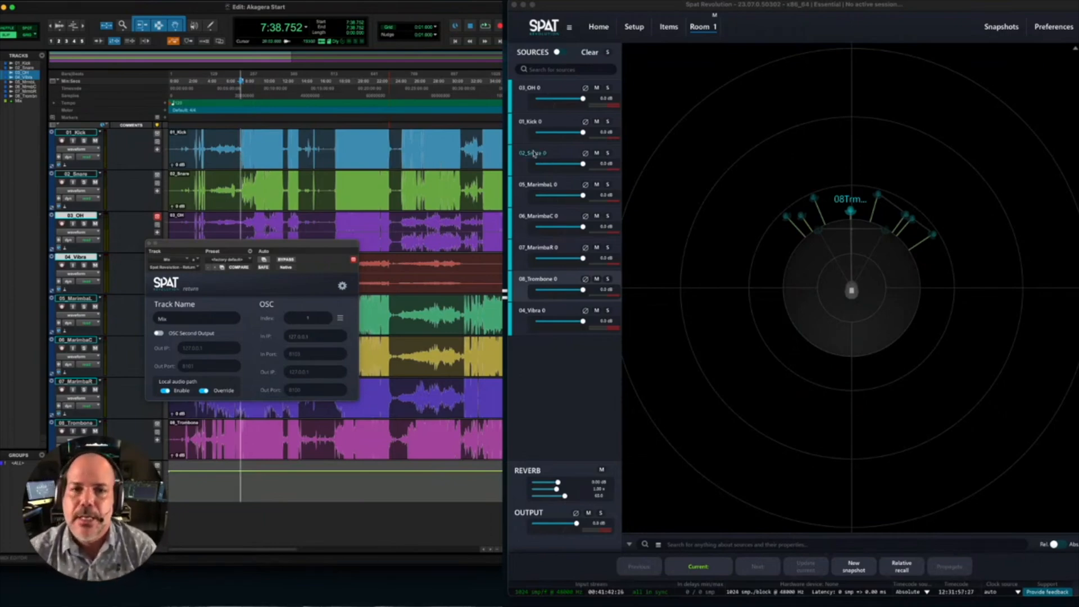
# - Select the 03_OH source in Room 1 and show its source parameters
pyautogui.click(522, 107)
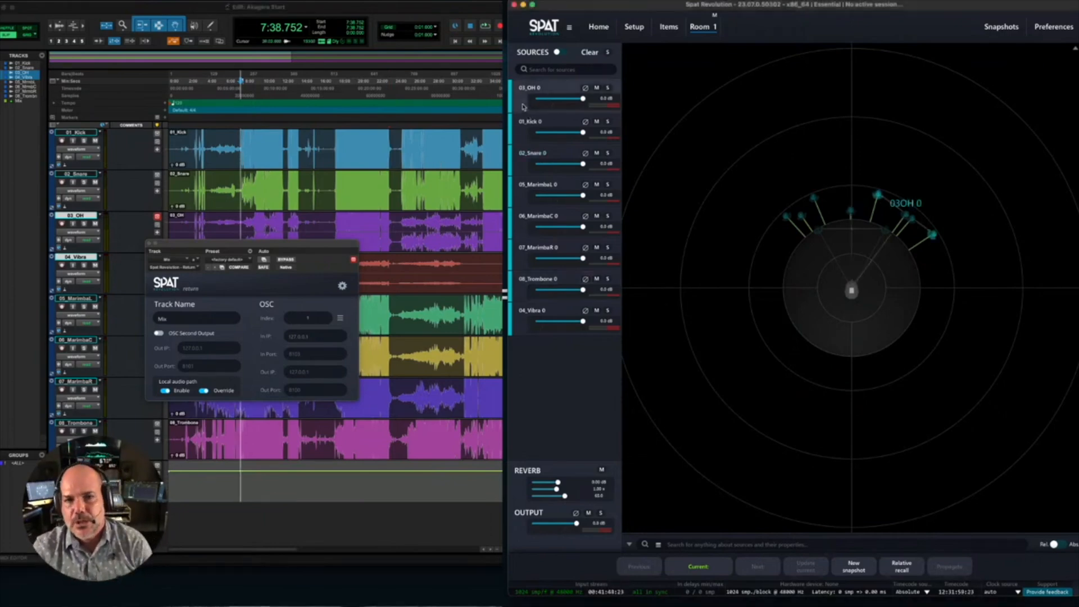
pyautogui.click(522, 133)
pyautogui.click(520, 102)
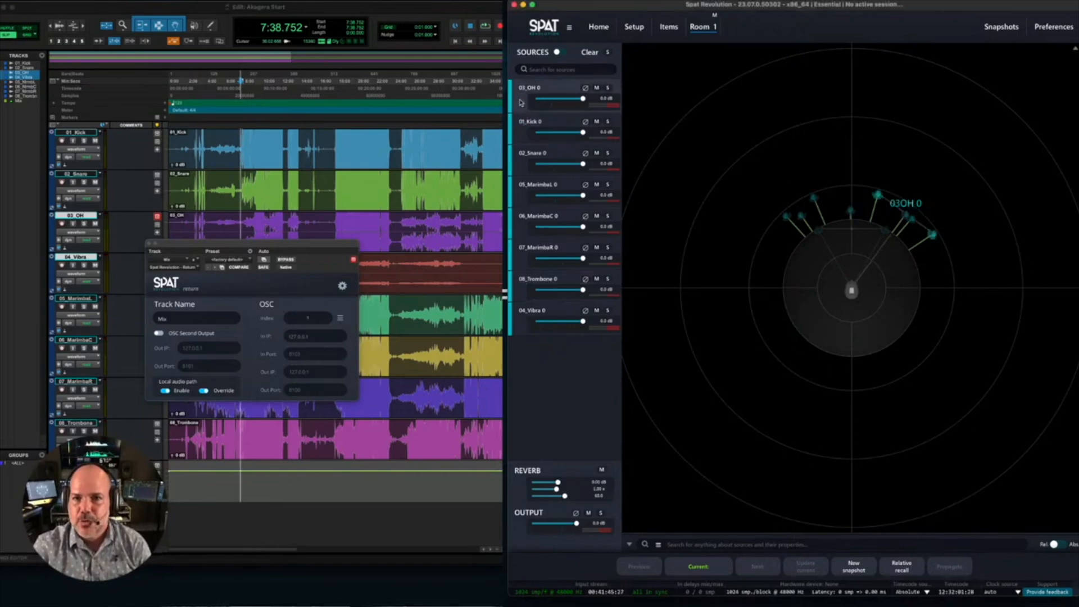
pyautogui.doubleClick(520, 102)
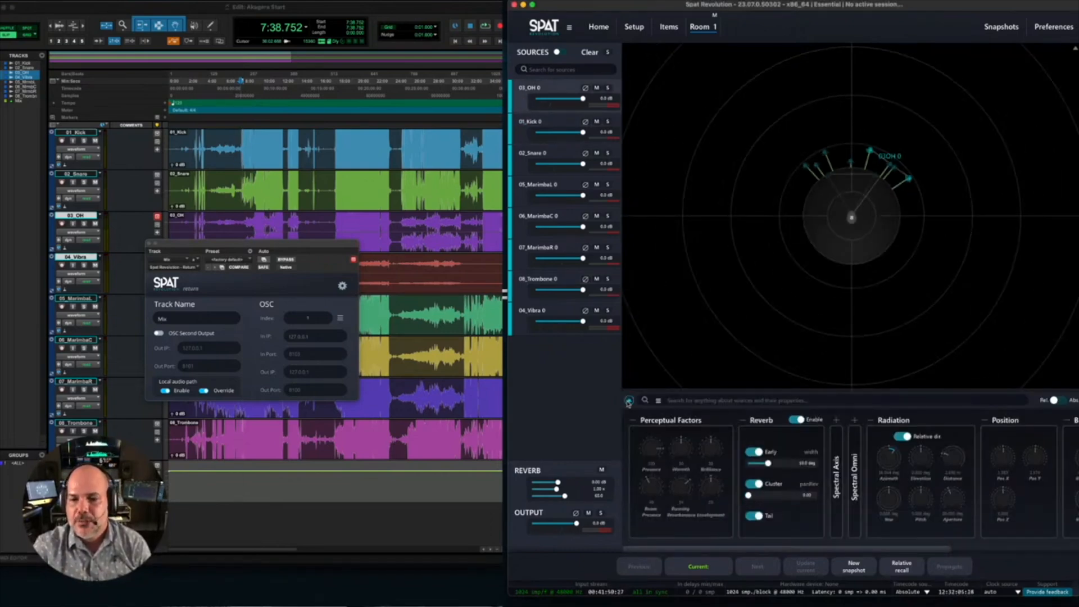
pyautogui.moveTo(708, 555); pyautogui.dragTo(614, 556)
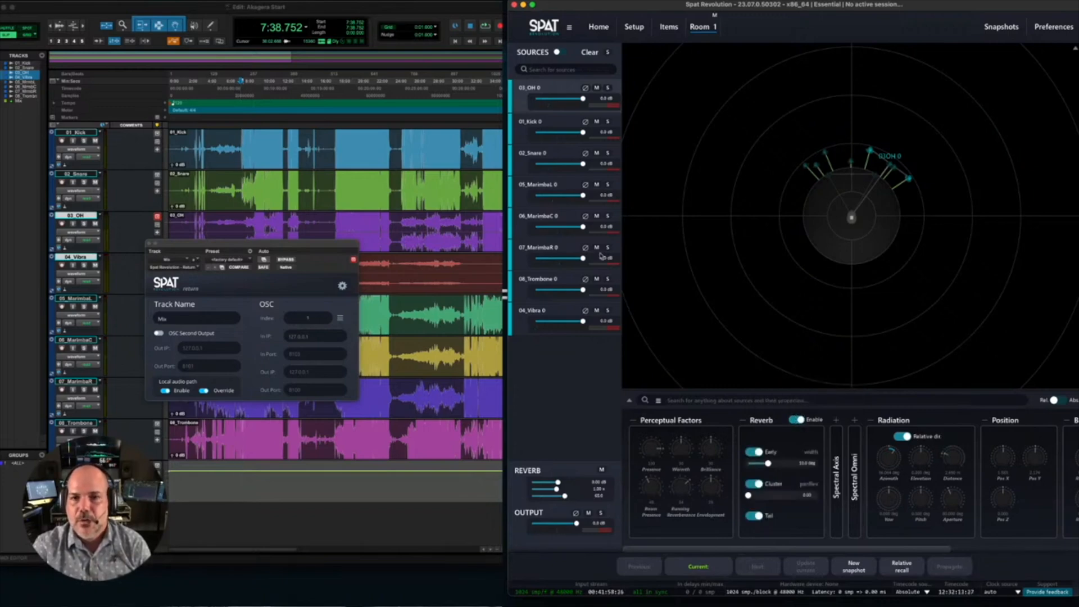
# - Select all sources in Room 1 and disable their reverb
pyautogui.click(525, 129)
pyautogui.click(523, 163)
pyautogui.click(531, 130)
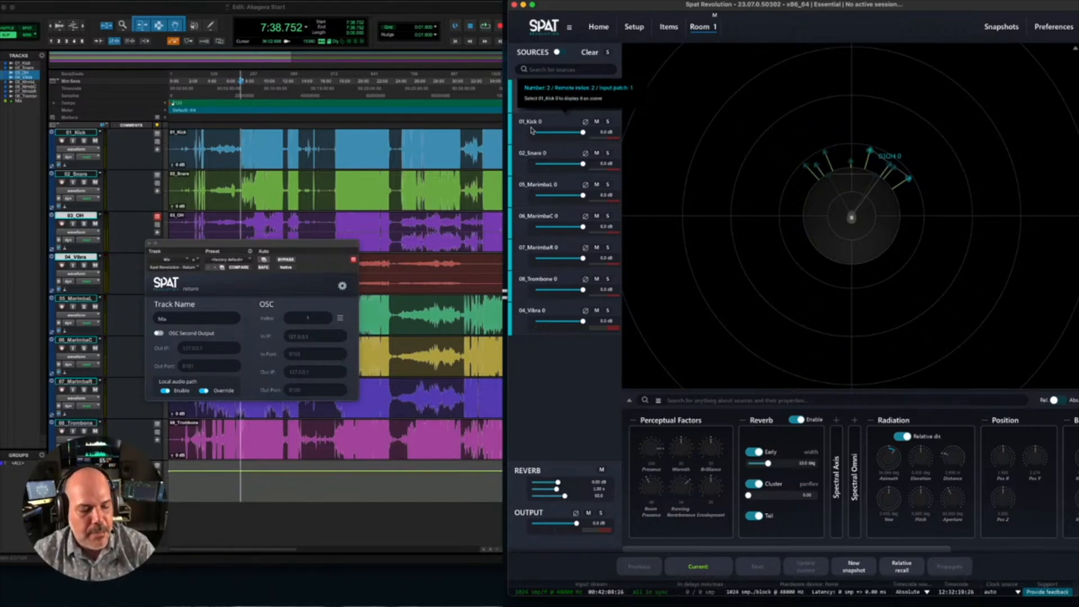
pyautogui.press('super+a')
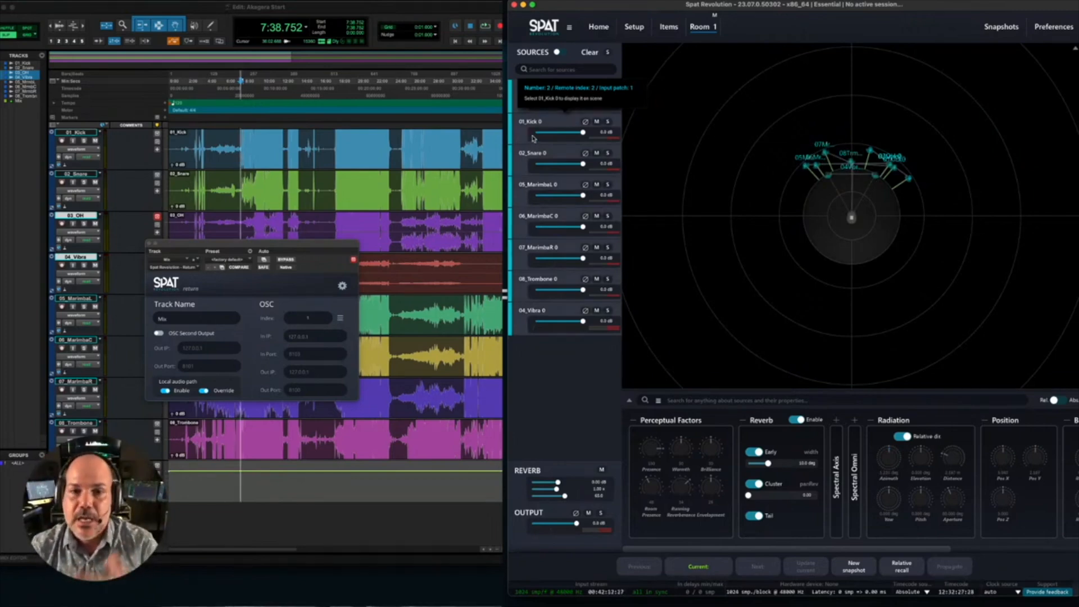
pyautogui.click(797, 419)
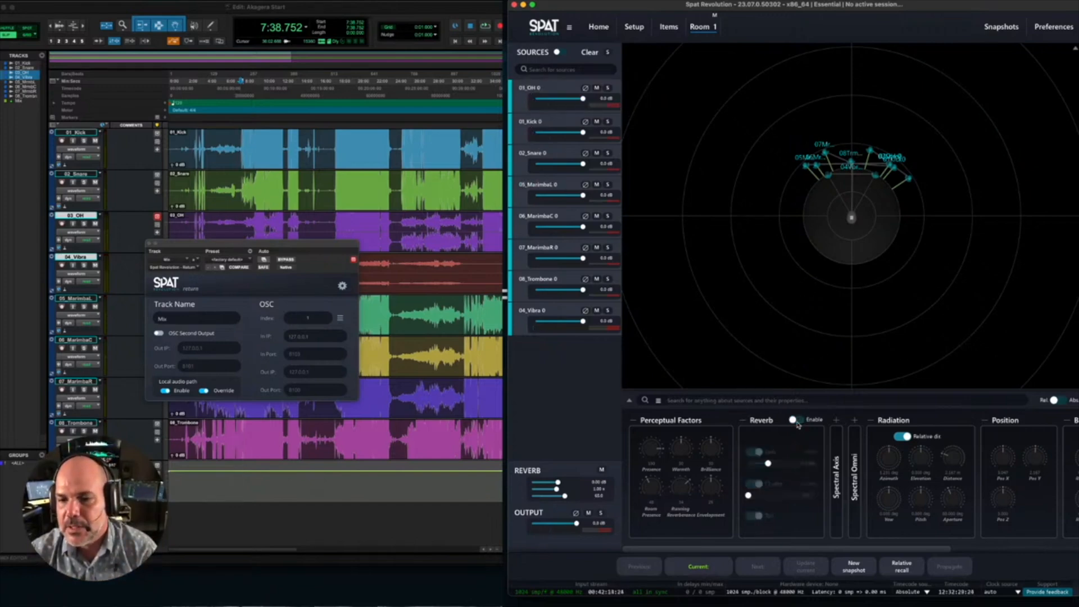
# - Start playback in Pro Tools and re-enable reverb on all sources in Spat Revolution while listening
pyautogui.click(382, 8)
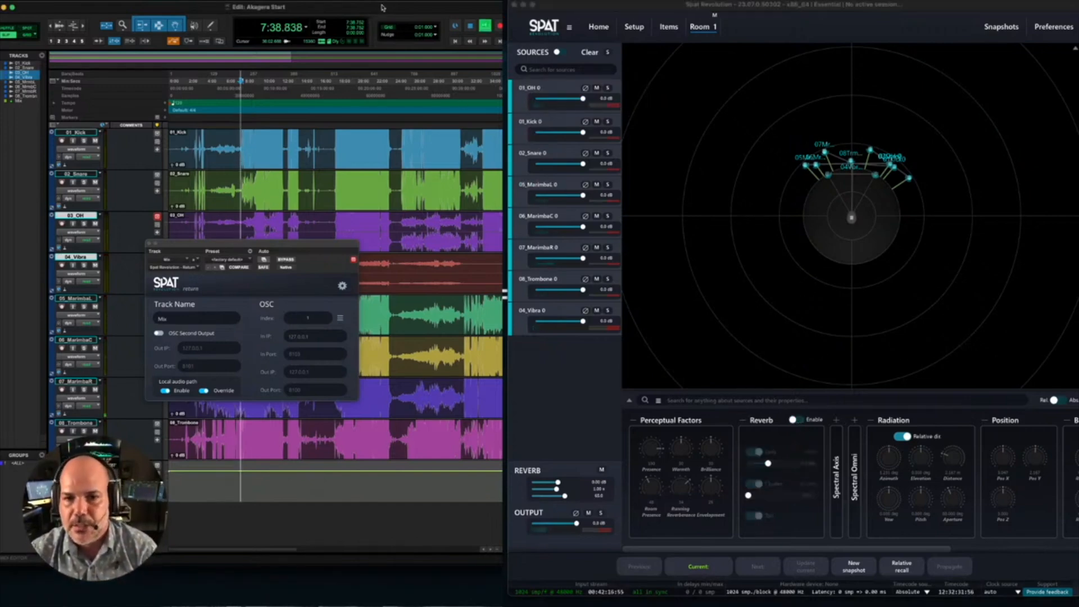
pyautogui.click(571, 391)
pyautogui.press('super+a')
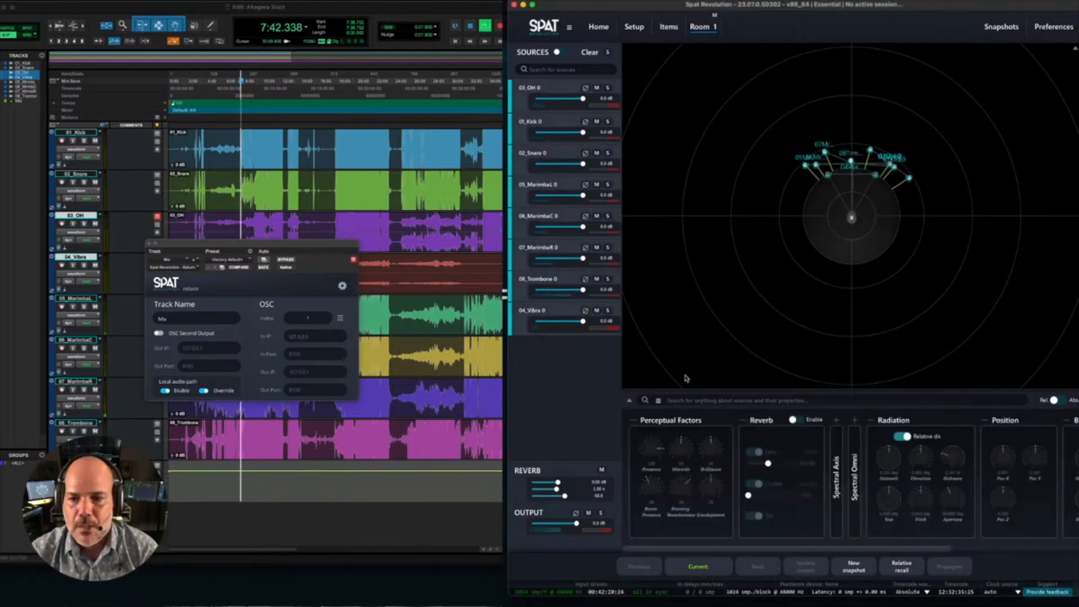
pyautogui.click(794, 419)
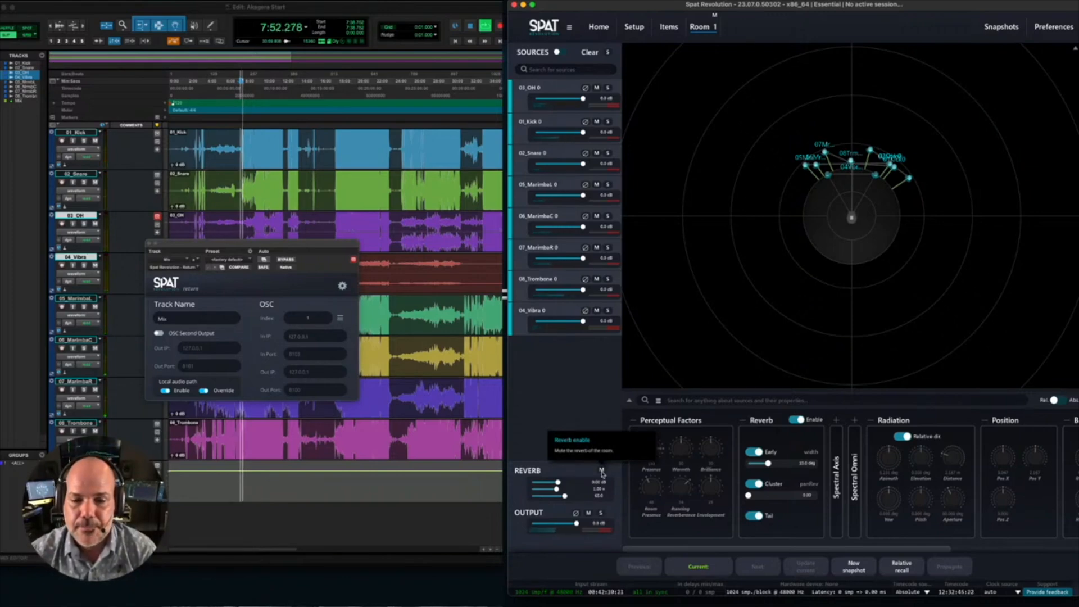
# - Mute and unmute Room 1's reverb during playback to compare the mix with and without it
pyautogui.click(601, 471)
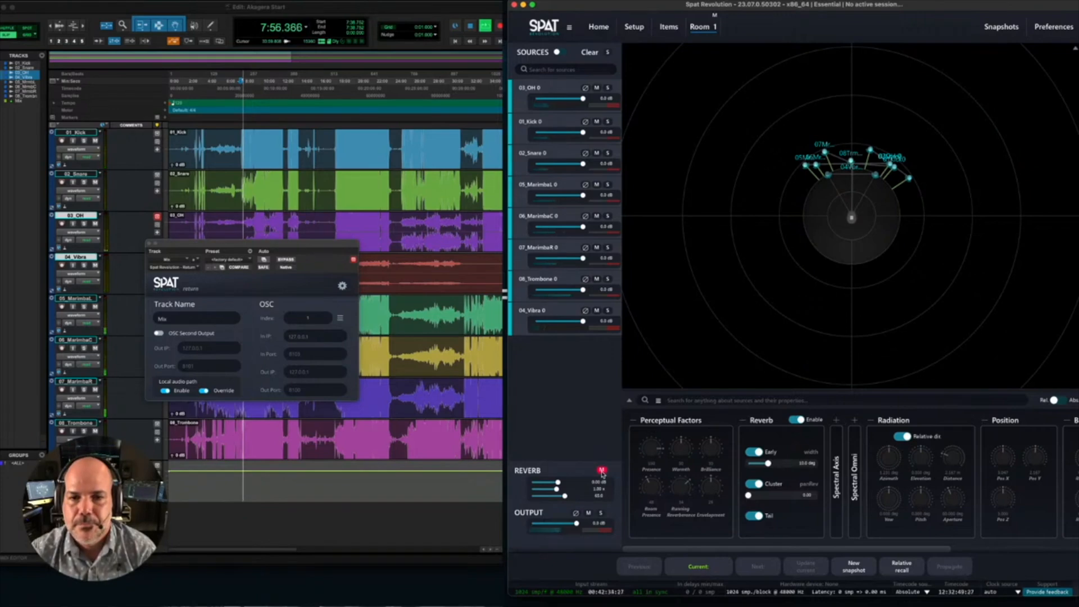
pyautogui.click(601, 470)
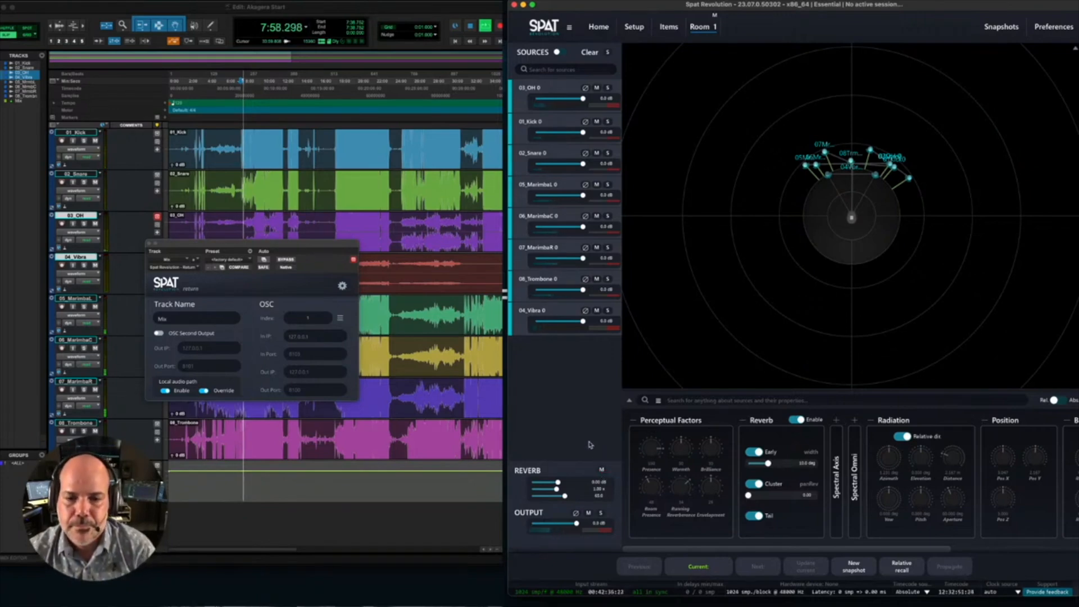
# - Raise Room 1's output level slightly and stop playback in Pro Tools
pyautogui.click(590, 504)
pyautogui.moveTo(577, 523); pyautogui.dragTo(579, 523)
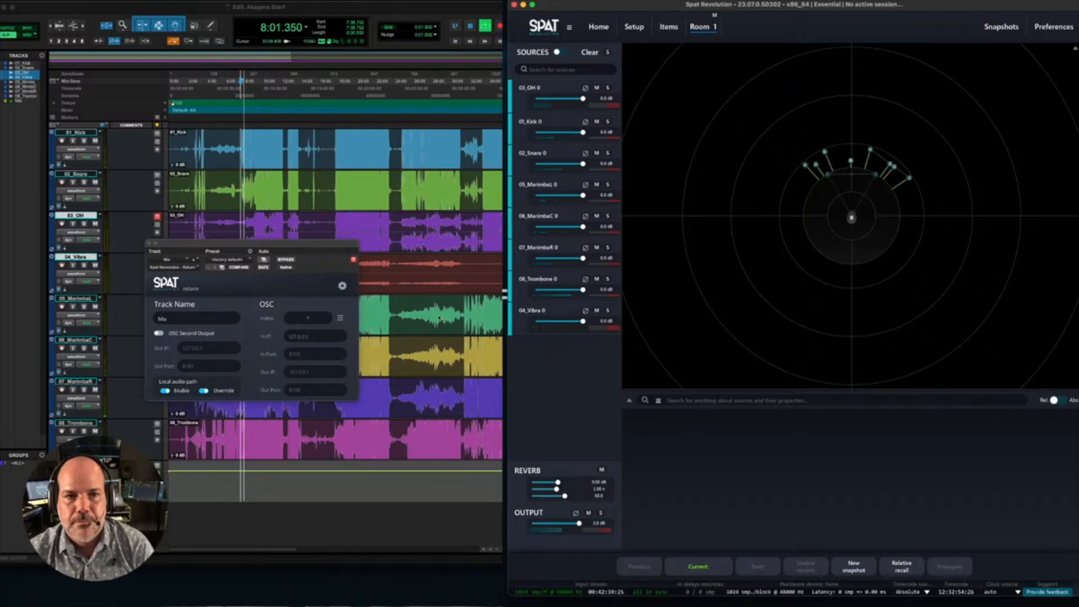
pyautogui.click(275, 16)
pyautogui.press('space')
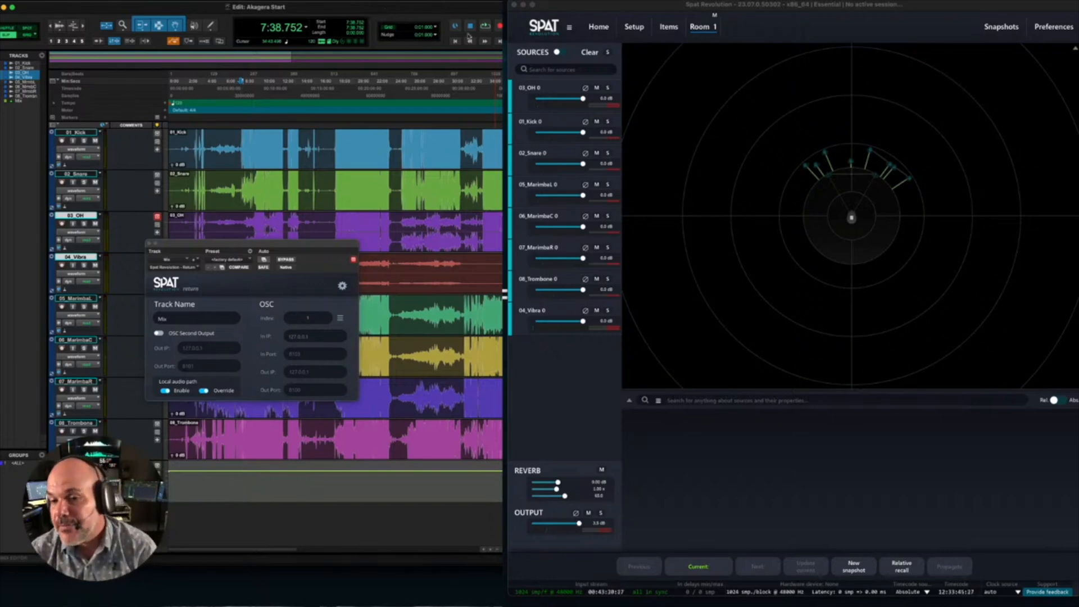
# - Create a snapshot of the current state in Spat Revolution and name it Scene 1
pyautogui.click(854, 570)
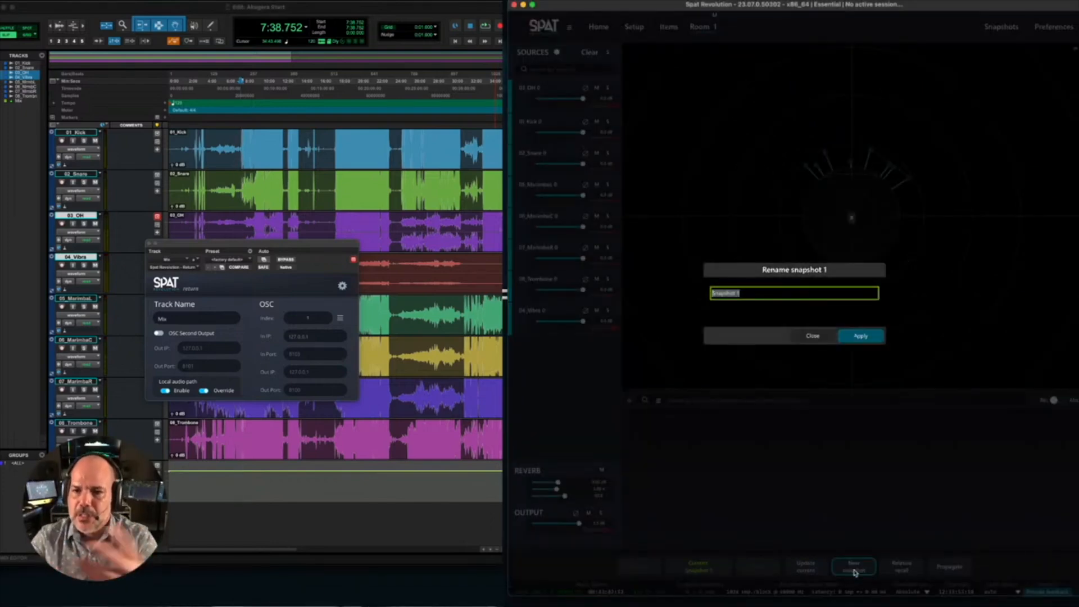
pyautogui.press('BackSpace')
pyautogui.write('Scene 1')
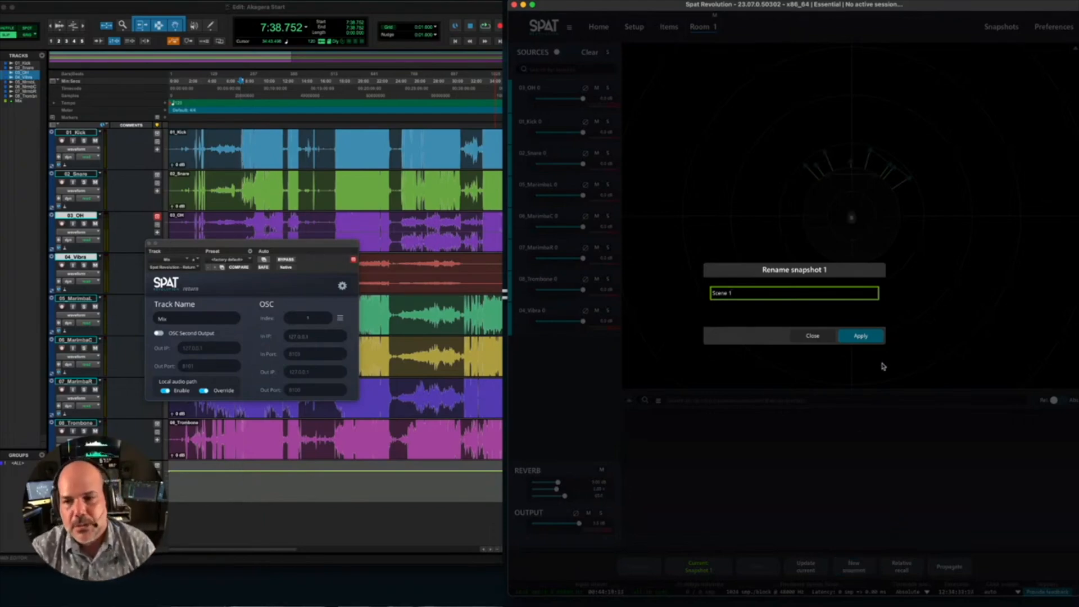
pyautogui.click(868, 339)
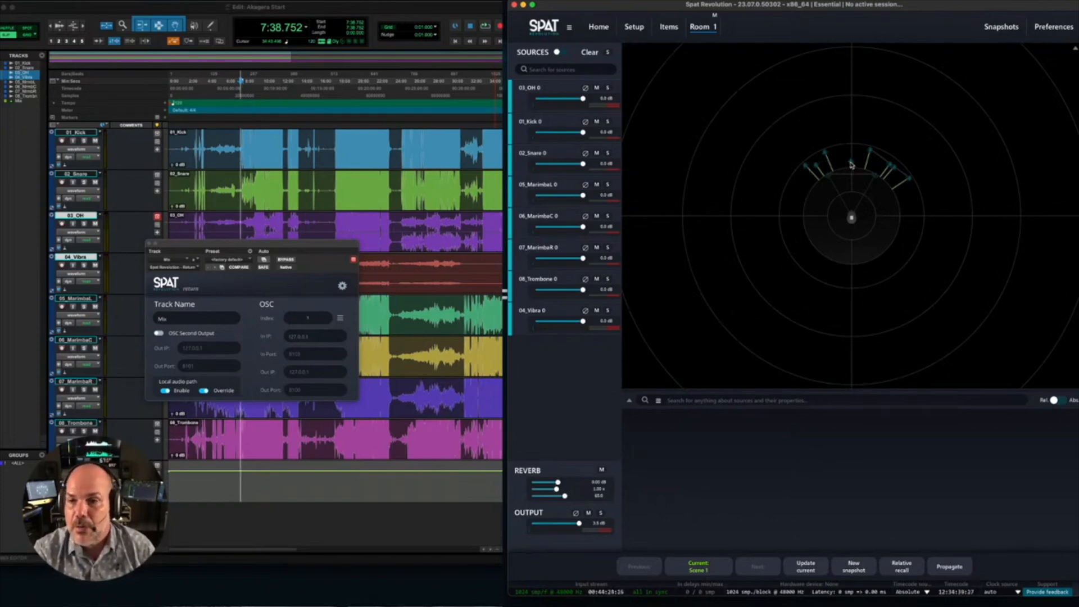
# - Move 08_Trombone and 03_OH farther from the listener and shift 04_Vibra toward the listener's left side in Room 1
pyautogui.moveTo(851, 165); pyautogui.dragTo(892, 142)
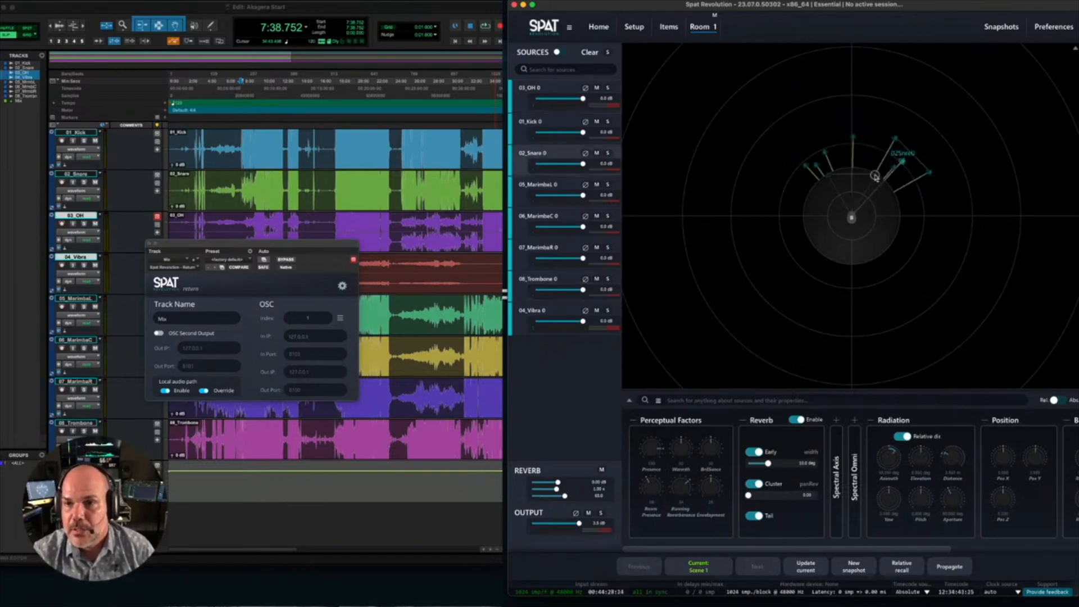
pyautogui.click(858, 163)
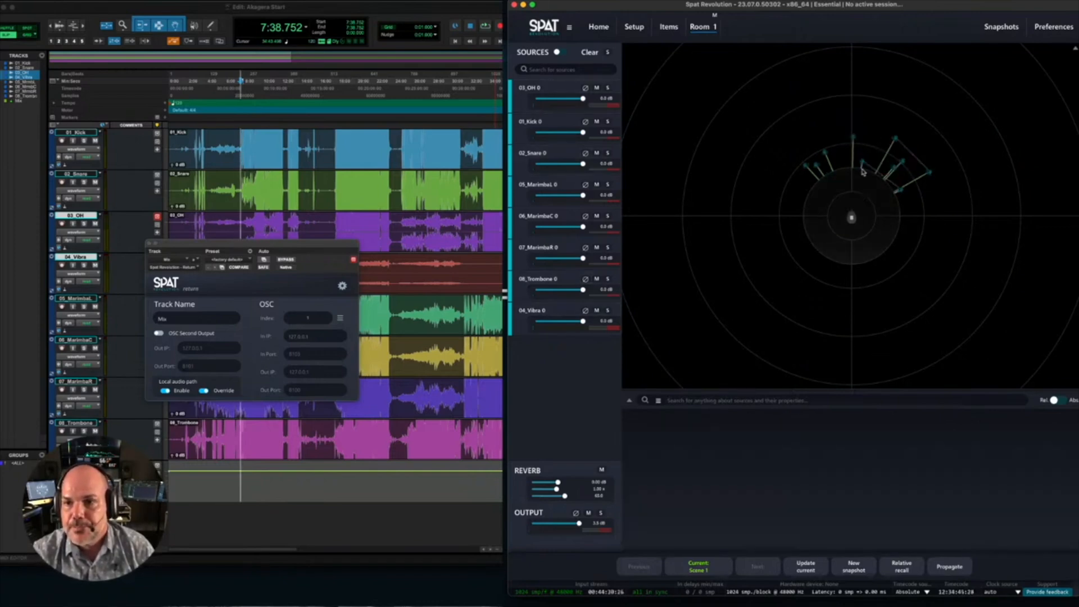
pyautogui.click(861, 164)
pyautogui.moveTo(861, 164); pyautogui.dragTo(803, 164)
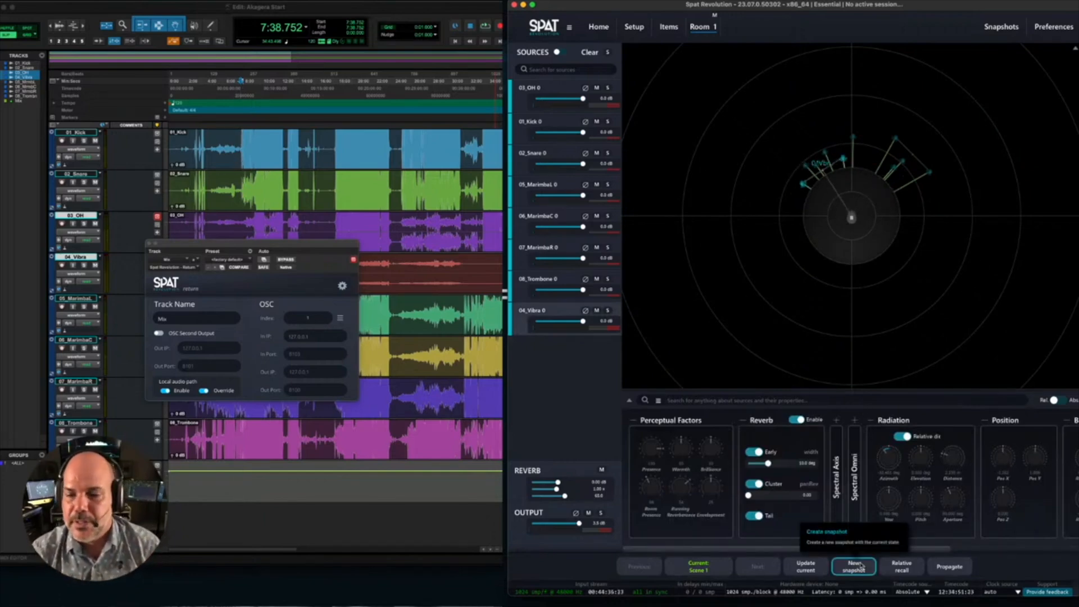
# - Save the new source layout as a second snapshot with its default name, and test recalling Scene 1 and Snapshot 2
pyautogui.click(859, 569)
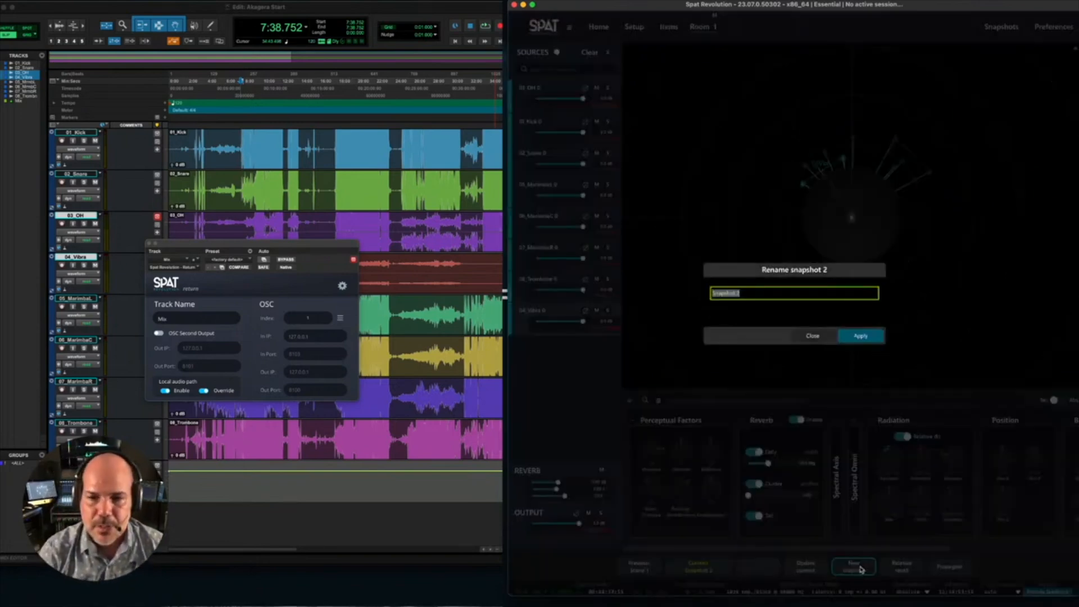
pyautogui.press('Return')
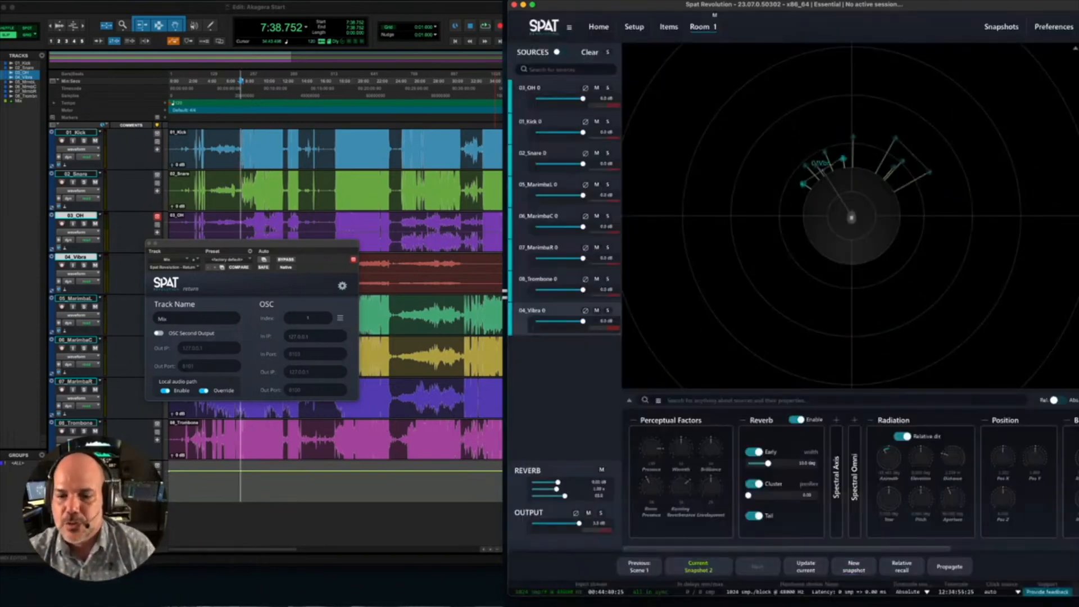
pyautogui.click(639, 566)
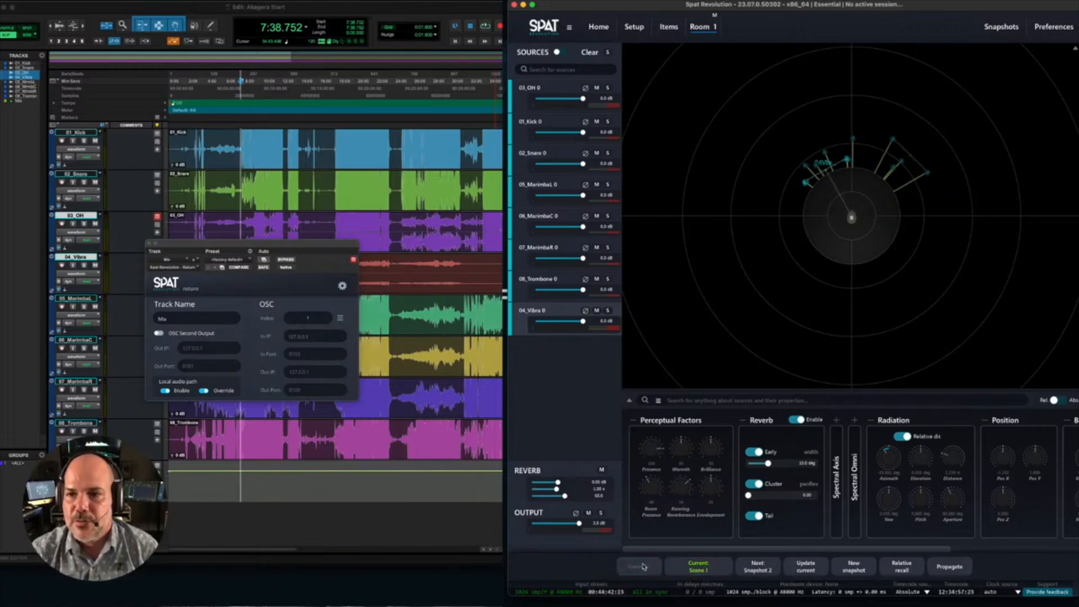
pyautogui.click(764, 565)
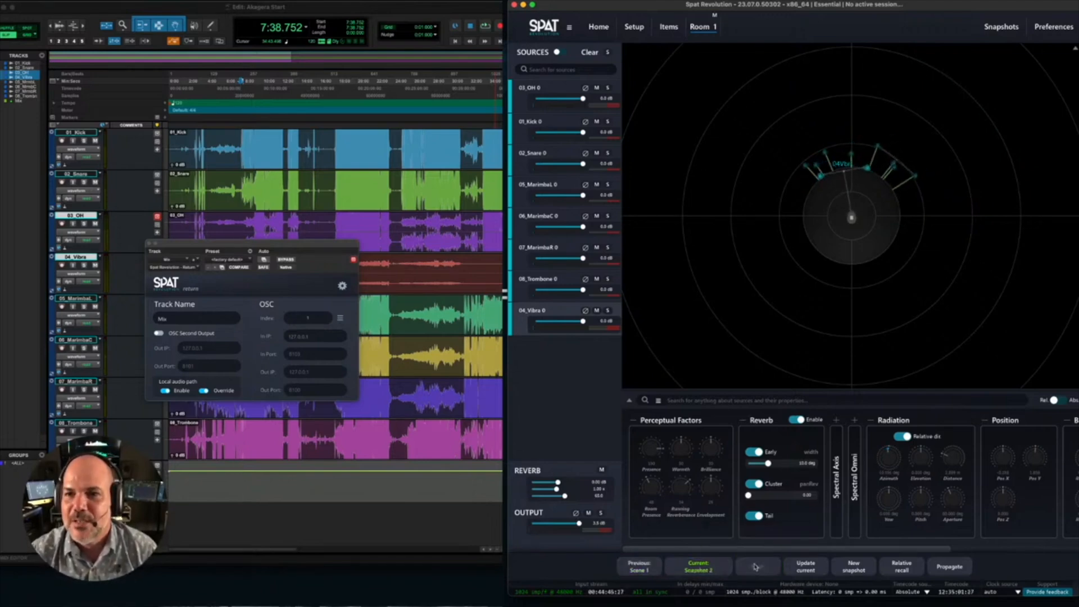
# - Set the global snapshot recall timing to 0 and return to Room 1
pyautogui.click(1000, 26)
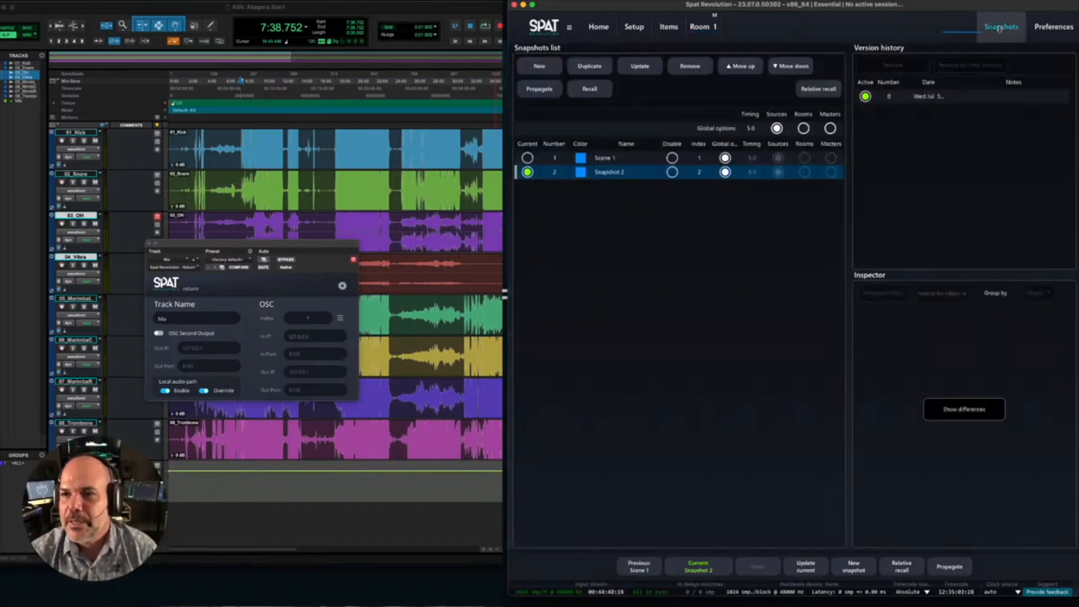
pyautogui.click(749, 128)
pyautogui.click(749, 128)
pyautogui.write('0')
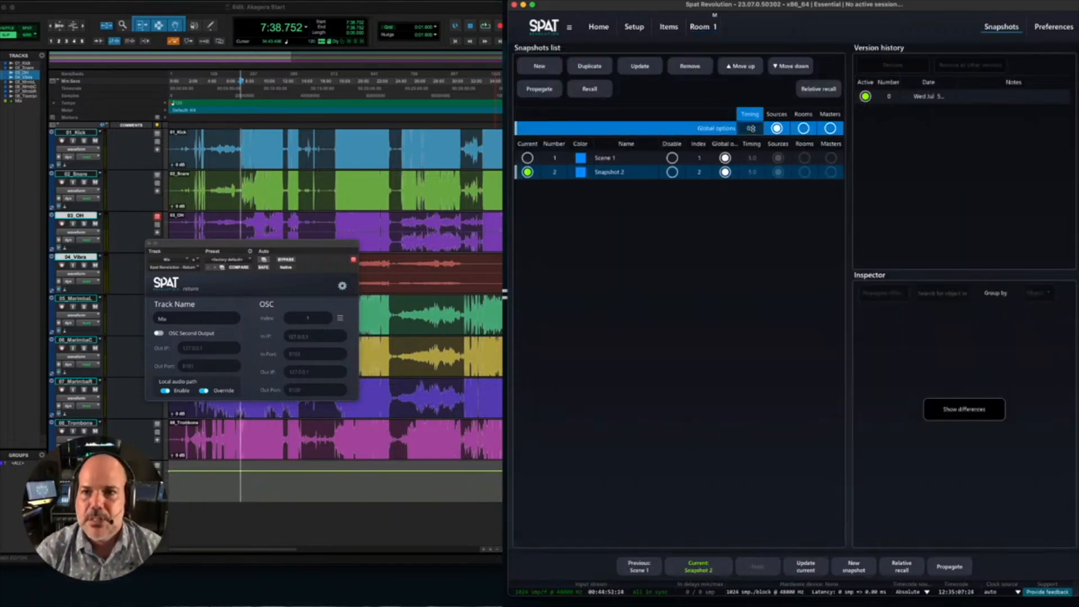
pyautogui.click(702, 26)
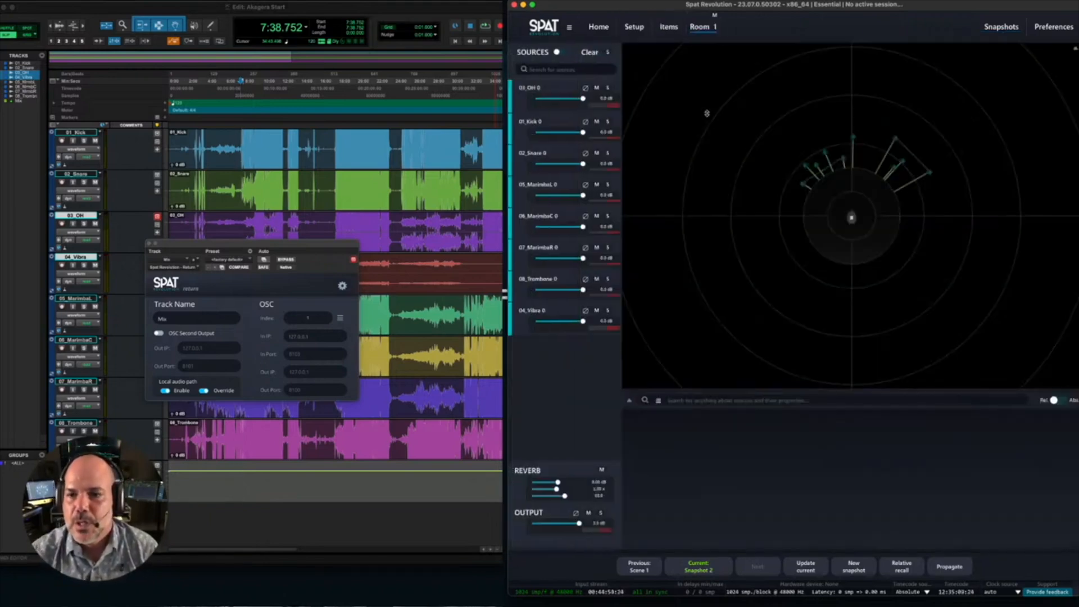
# - Recall Scene 1, Snapshot 2 and Scene 1 again to check the recall timing in Room 1
pyautogui.click(639, 566)
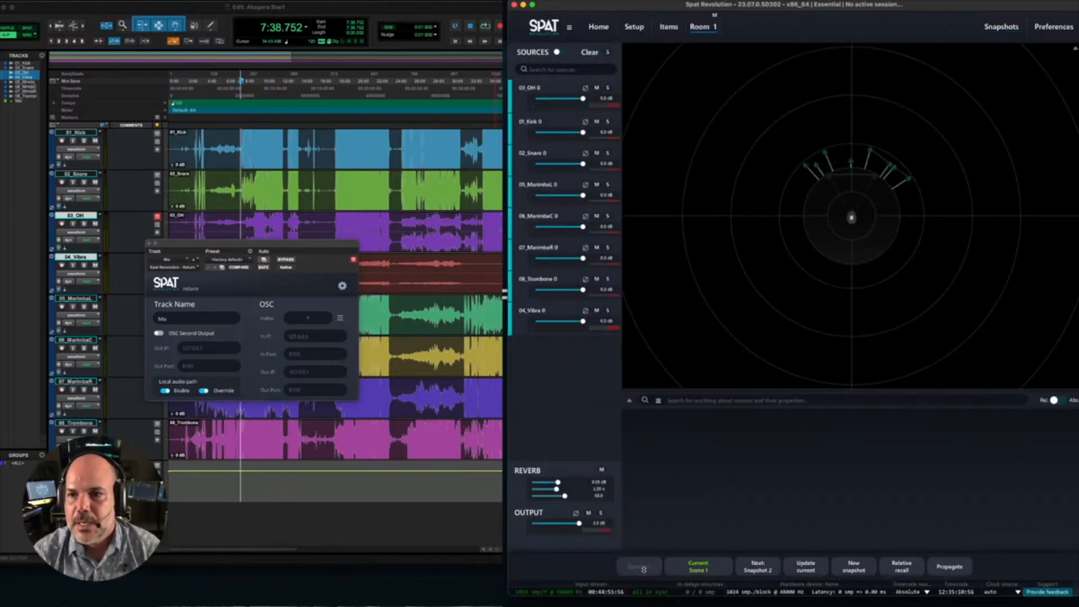
pyautogui.click(756, 567)
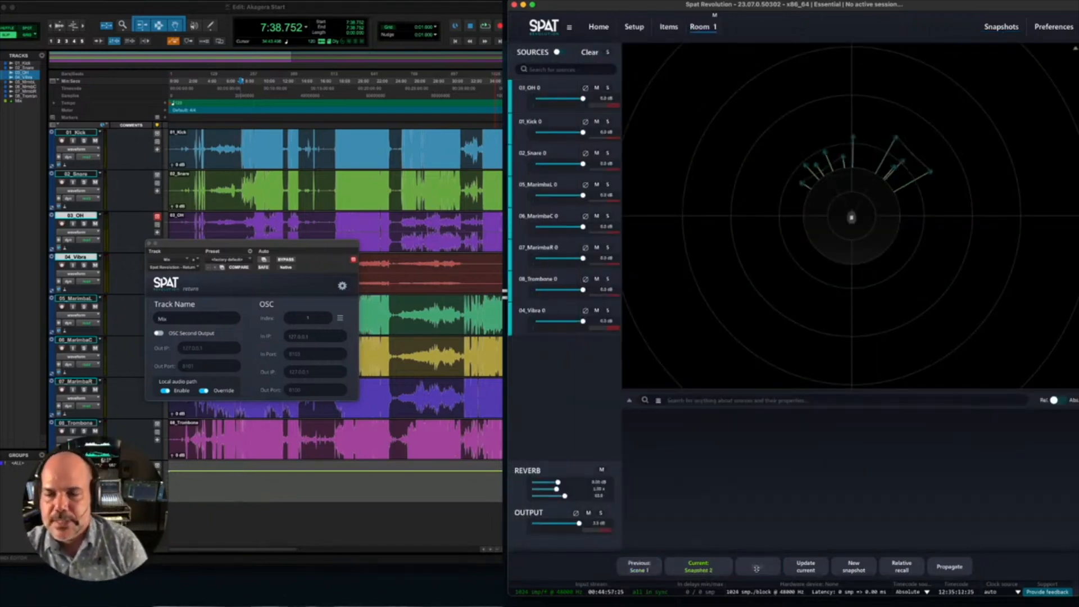
pyautogui.click(638, 567)
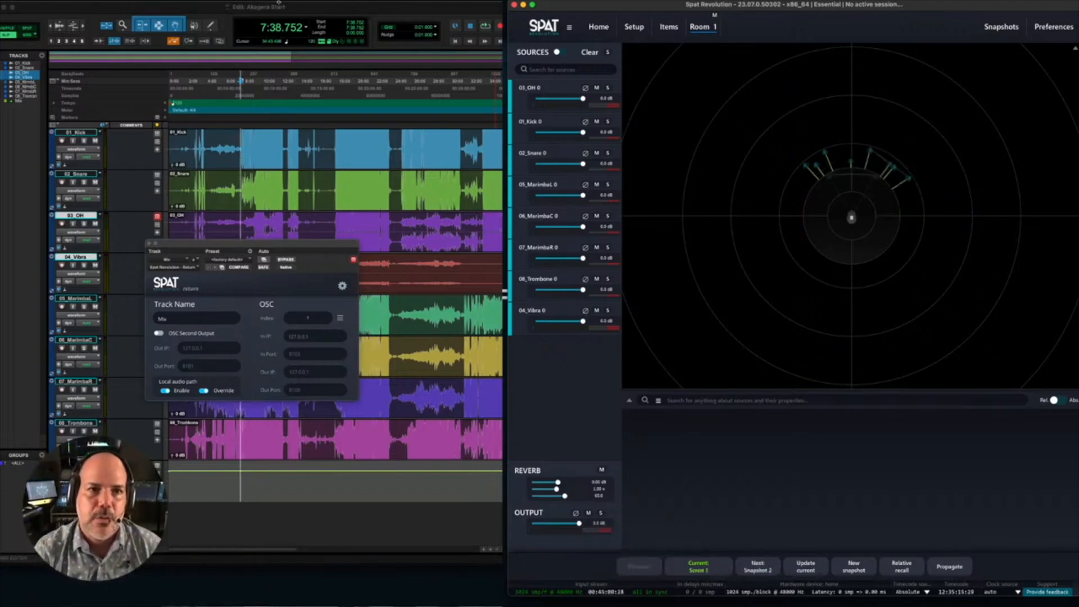
# - Start playback in Pro Tools and compare Snapshot 2 with Scene 1, ending on Scene 1
pyautogui.click(310, 10)
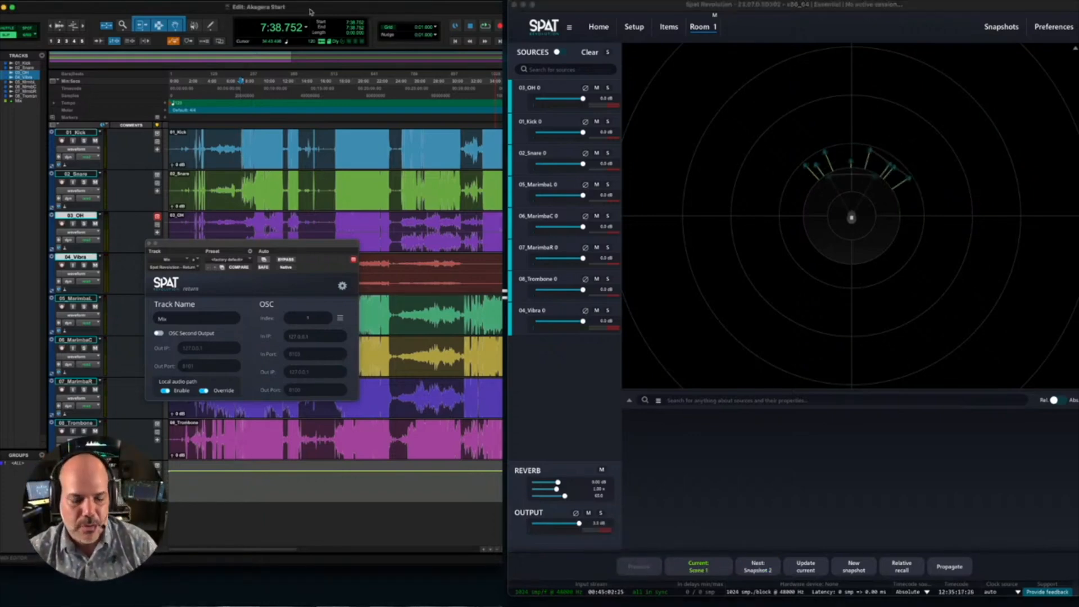
pyautogui.press('space')
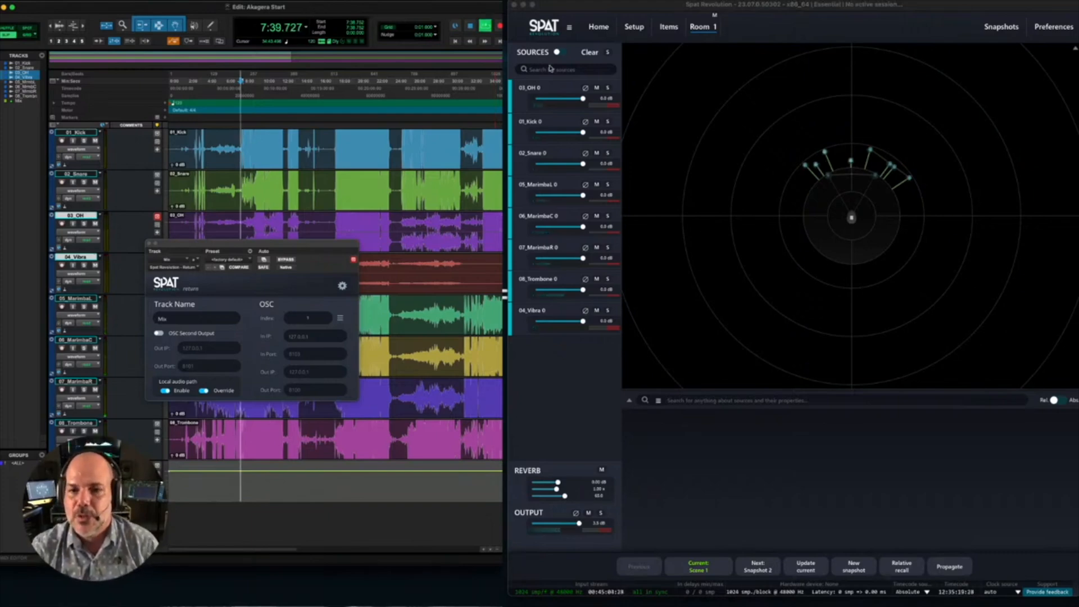
pyautogui.click(757, 571)
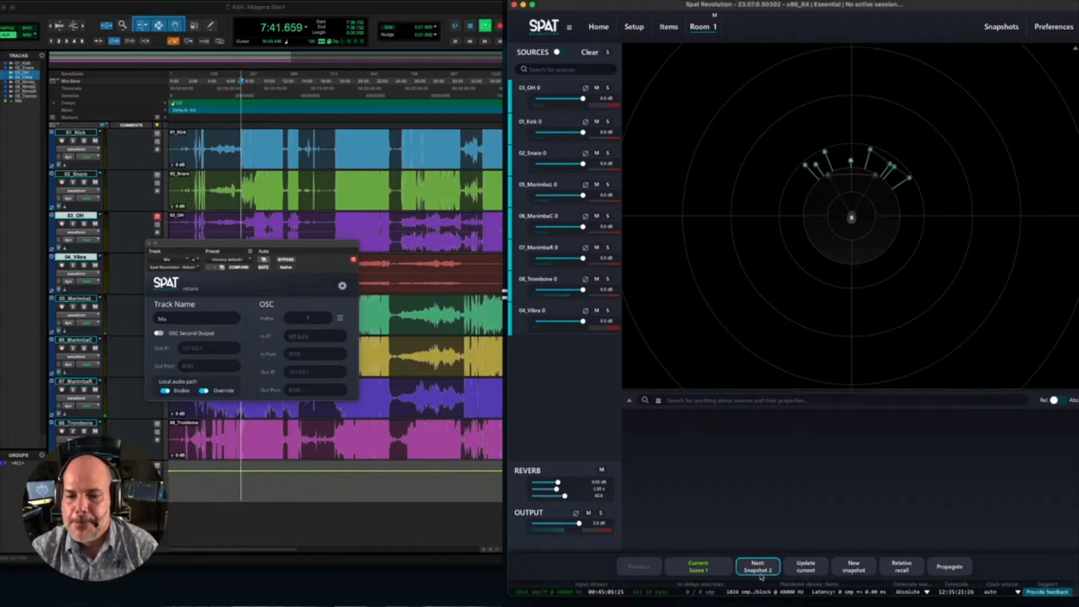
pyautogui.click(762, 573)
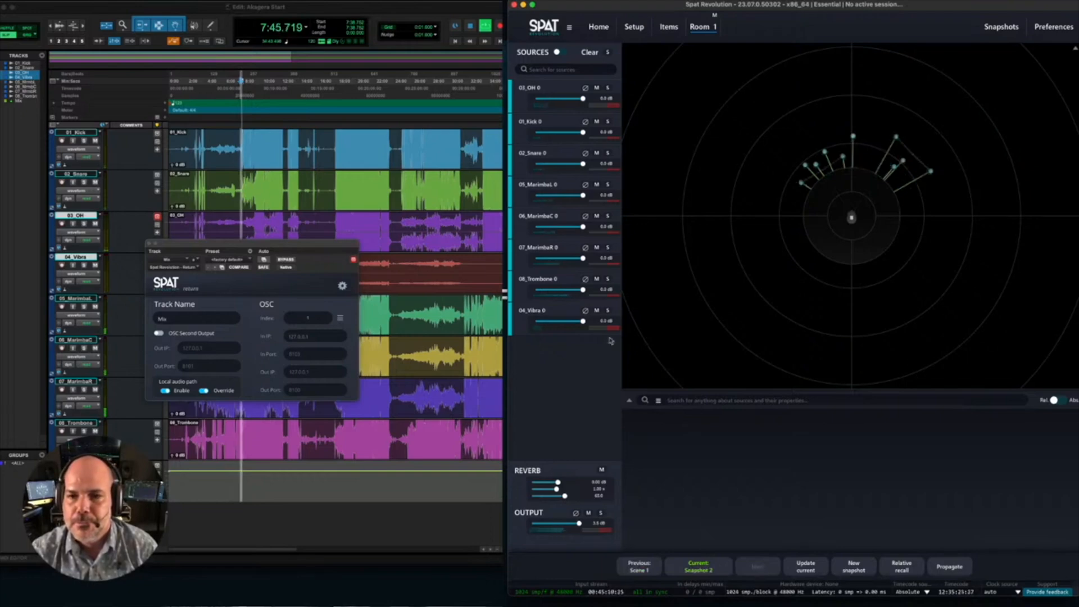
pyautogui.click(648, 569)
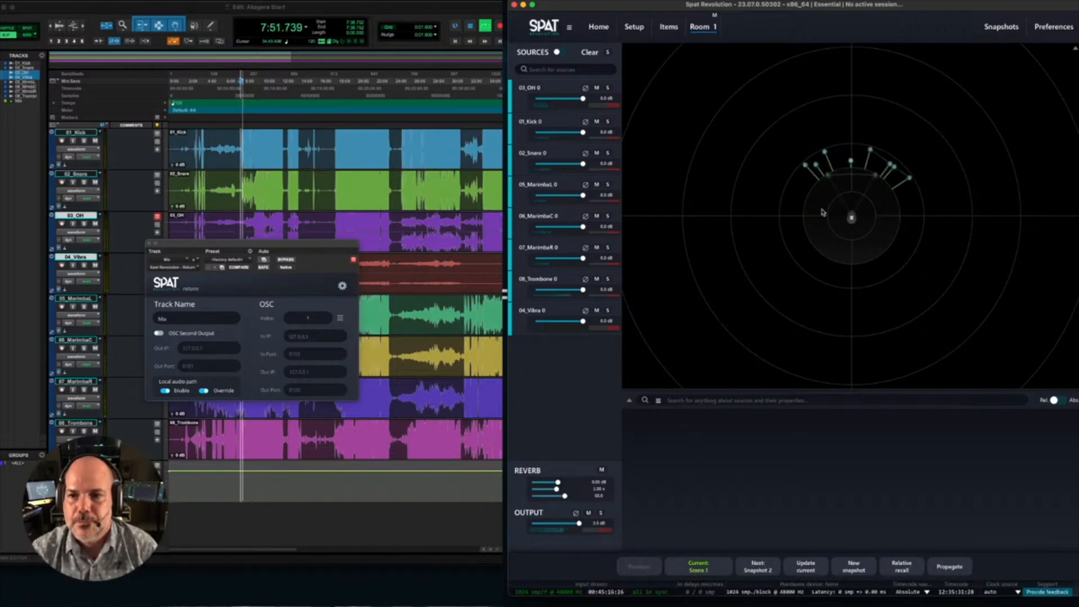
# - Solo 08_Trombone, adjust its position in front of the listener, and toggle its reverb off and on to compare
pyautogui.click(607, 278)
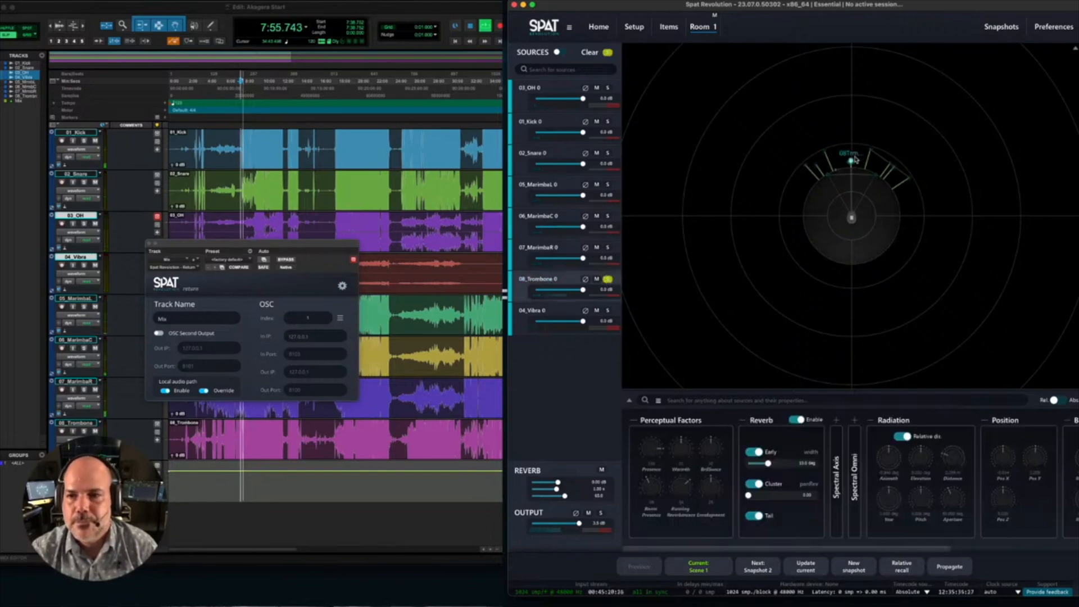
pyautogui.moveTo(851, 164)
pyautogui.mouseDown()
pyautogui.moveTo(853, 70)
pyautogui.moveTo(849, 167)
pyautogui.mouseUp()
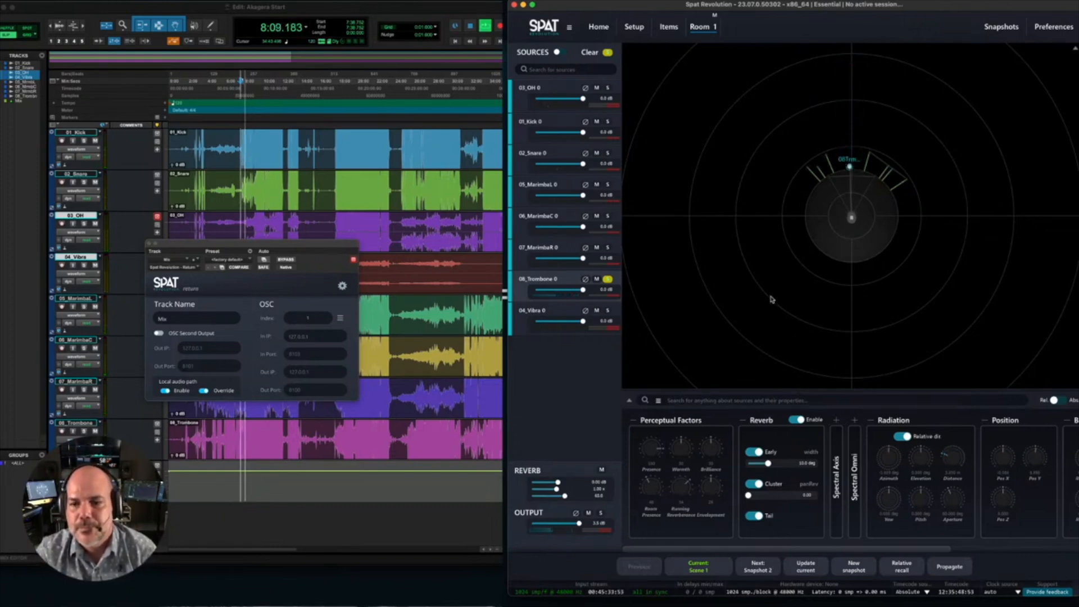
pyautogui.click(796, 420)
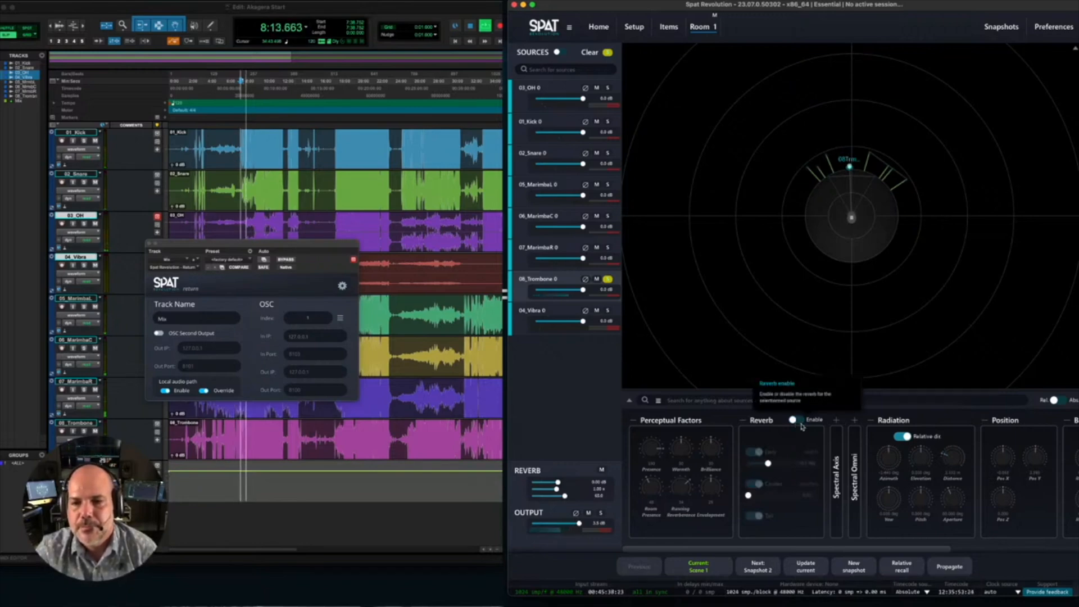
pyautogui.click(799, 421)
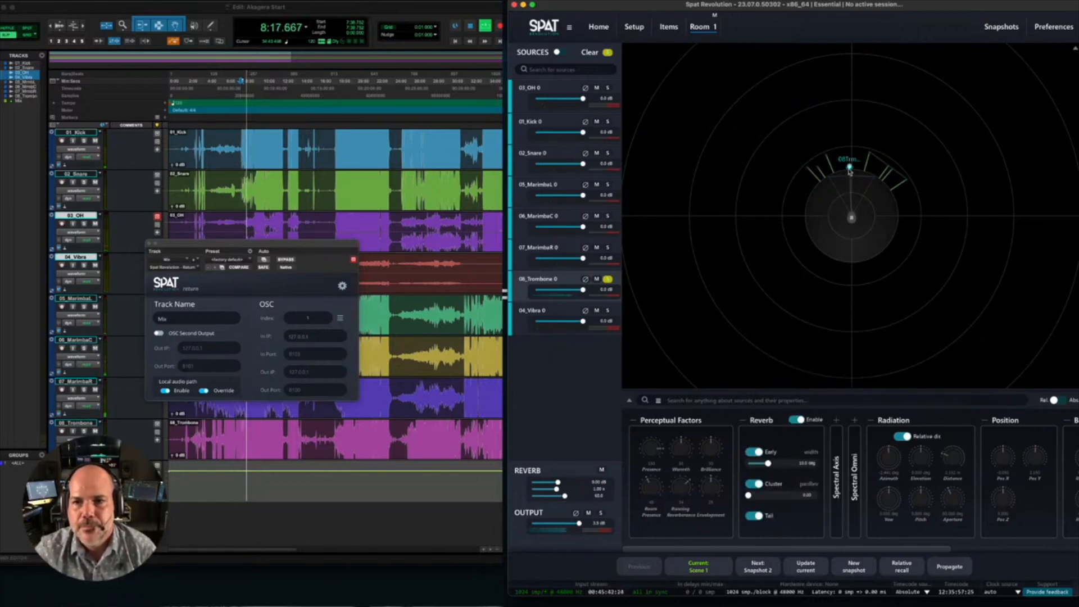
# - Move 08_Trombone closer to and farther from the listener while listening, and stop playback in Pro Tools
pyautogui.moveTo(850, 148); pyautogui.dragTo(841, 180)
pyautogui.scroll(-6, 841, 179)
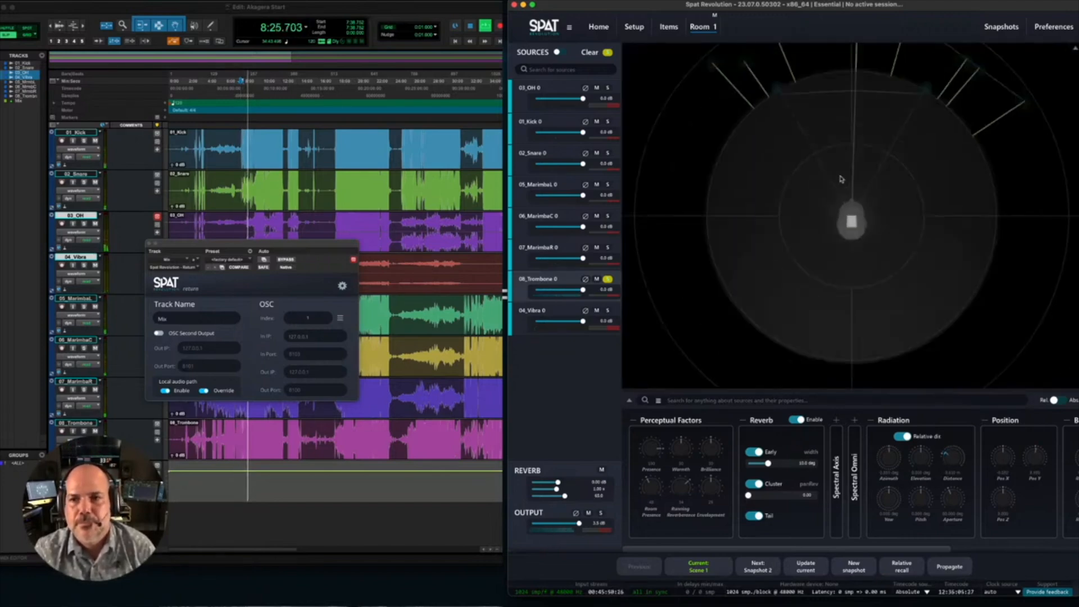
pyautogui.click(388, 15)
pyautogui.press('space')
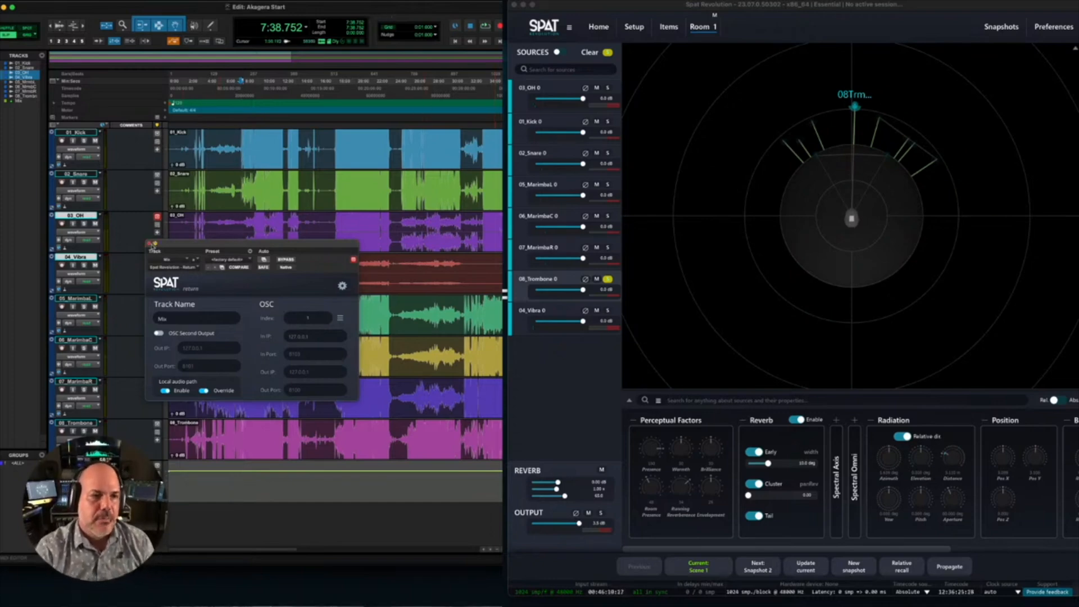
# - Close the Spat return plug-in window and switch Pro Tools from the Edit window to the Mix window
pyautogui.click(150, 244)
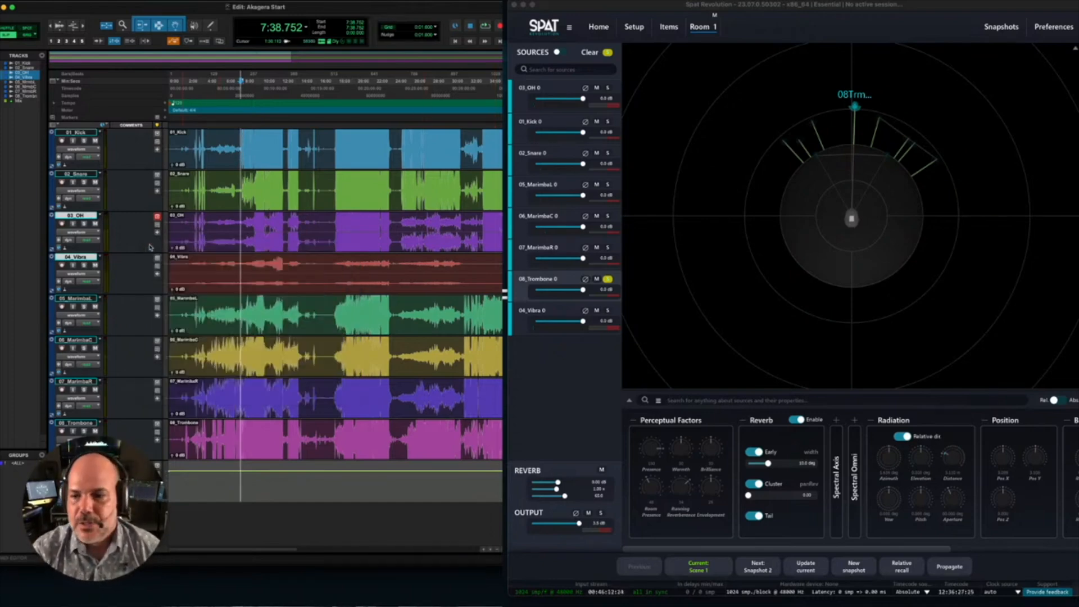
pyautogui.press('super+equal')
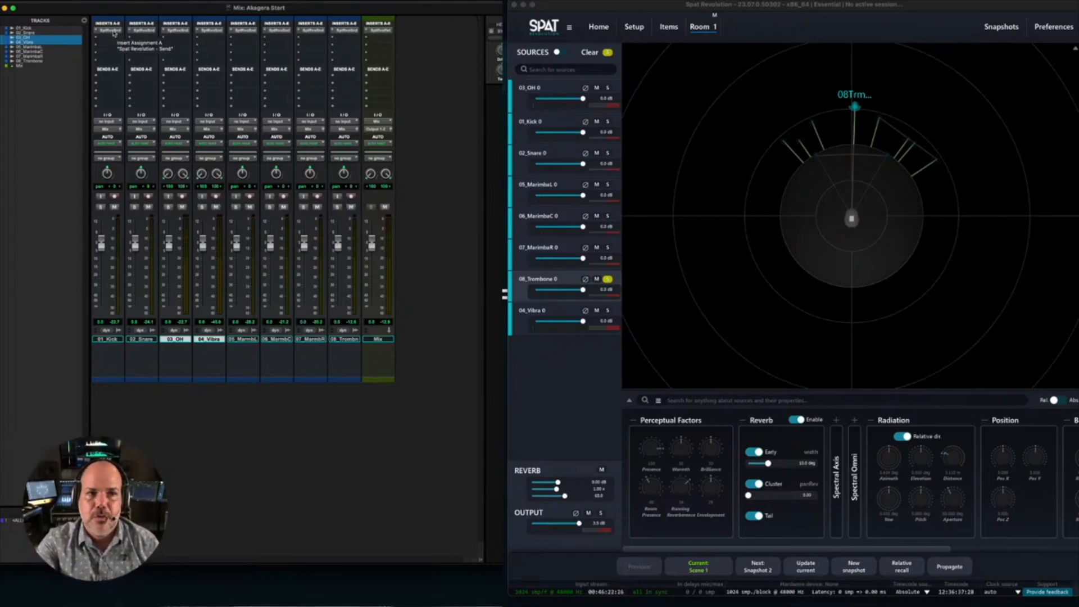
pyautogui.rightClick(114, 32)
pyautogui.click(124, 79)
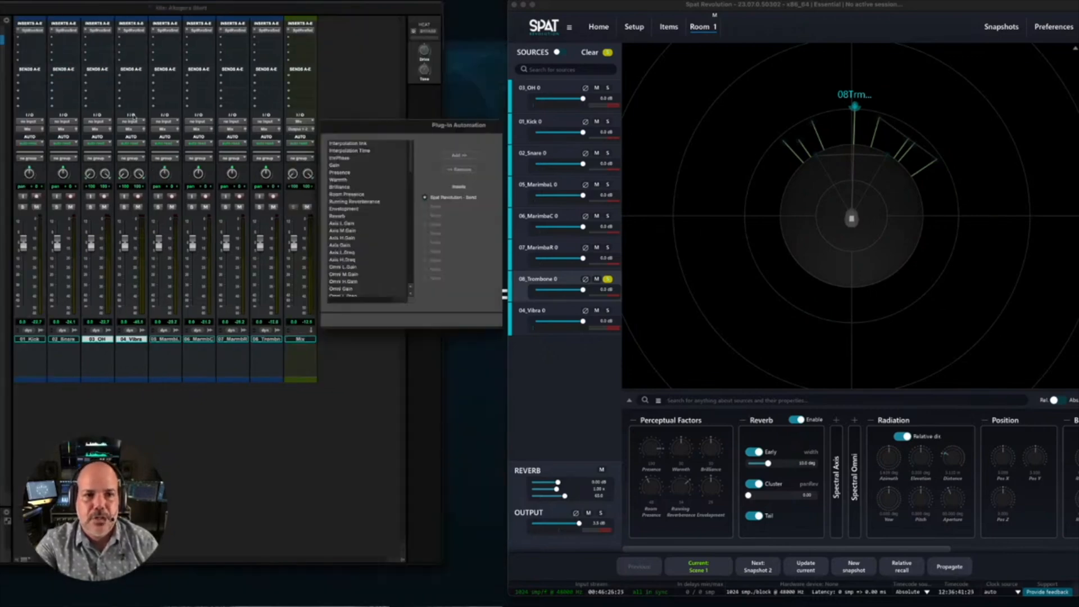
pyautogui.moveTo(393, 129); pyautogui.dragTo(243, 181)
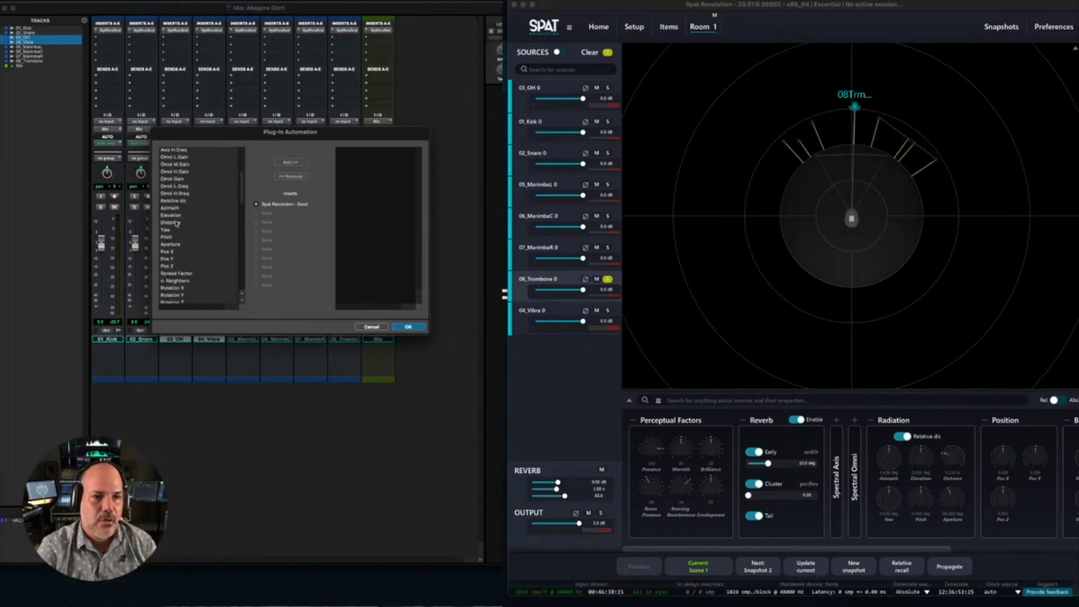
pyautogui.doubleClick(176, 208)
pyautogui.doubleClick(179, 209)
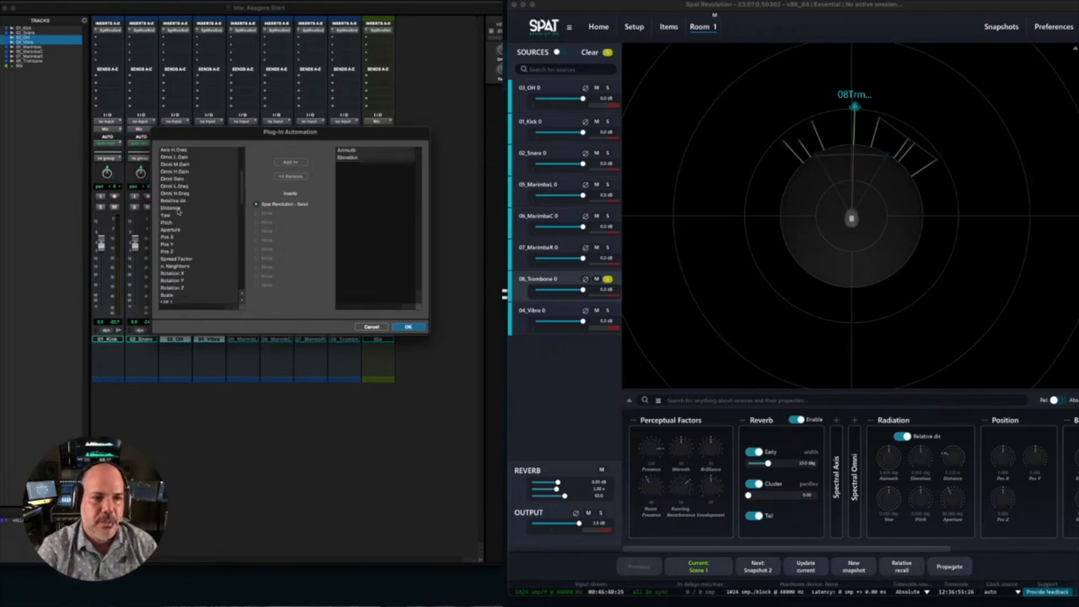
pyautogui.doubleClick(177, 209)
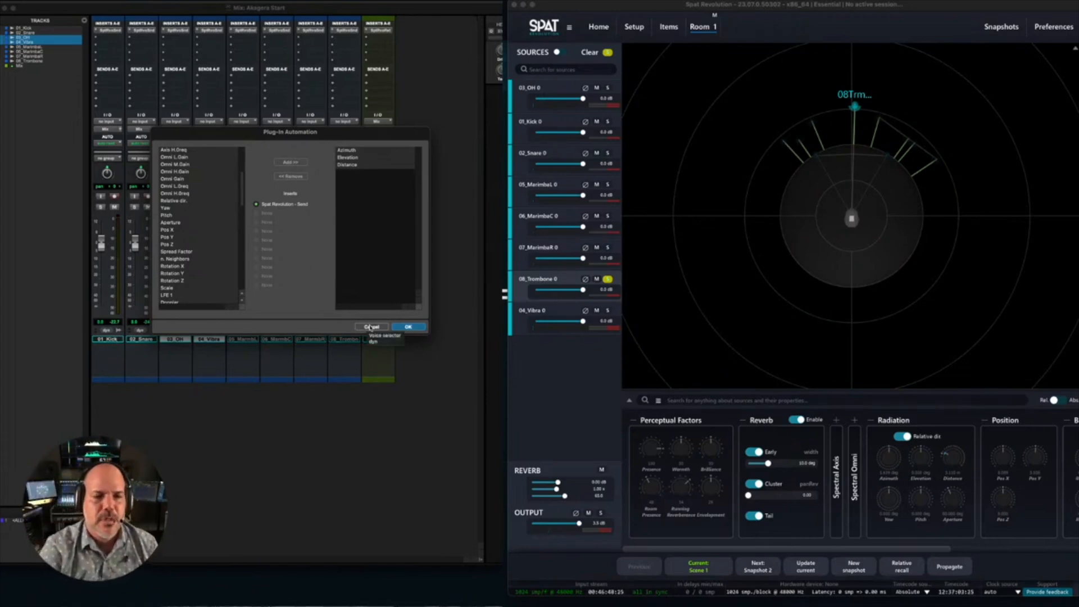
pyautogui.click(370, 327)
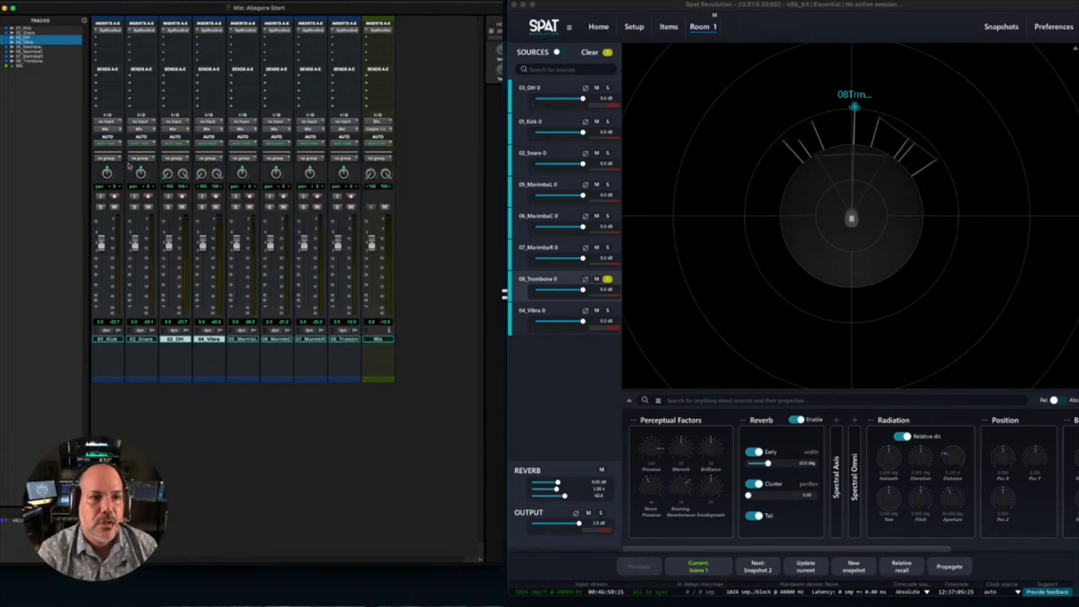
# - Enable Azimuth, Elevation and Distance for automation in the Spat Revolution - Send plug-in on 08_Trombone
pyautogui.rightClick(335, 36)
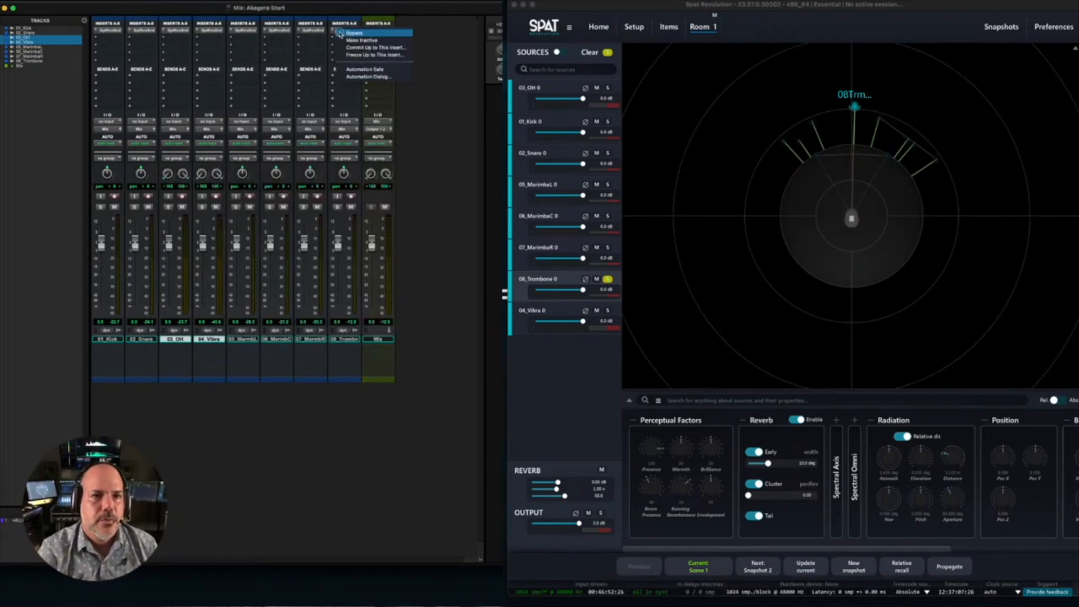
pyautogui.click(362, 77)
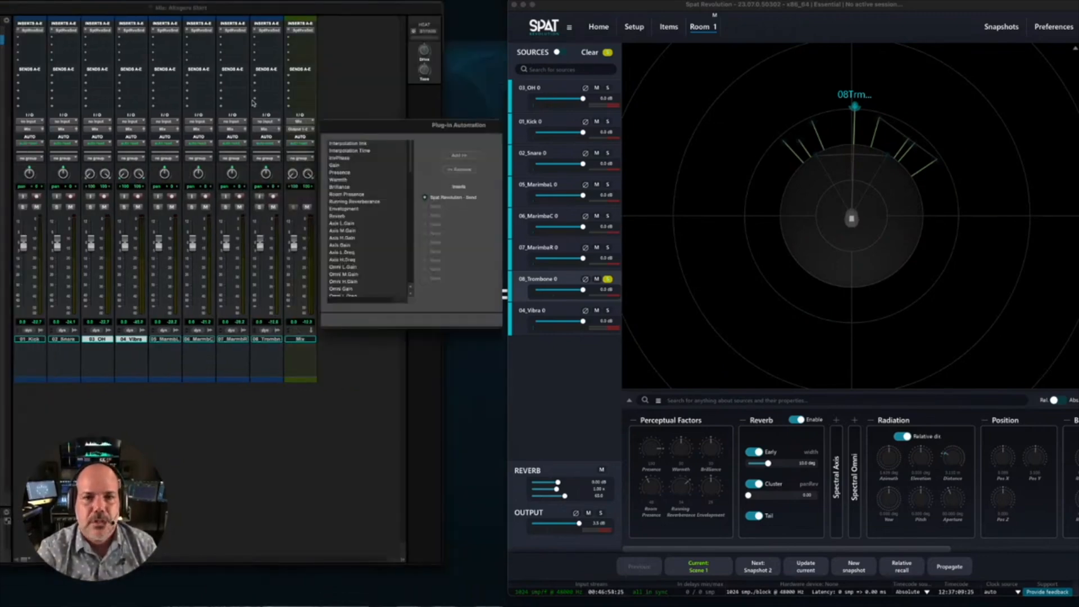
pyautogui.moveTo(385, 135); pyautogui.dragTo(265, 136)
pyautogui.scroll(-3, 252, 257)
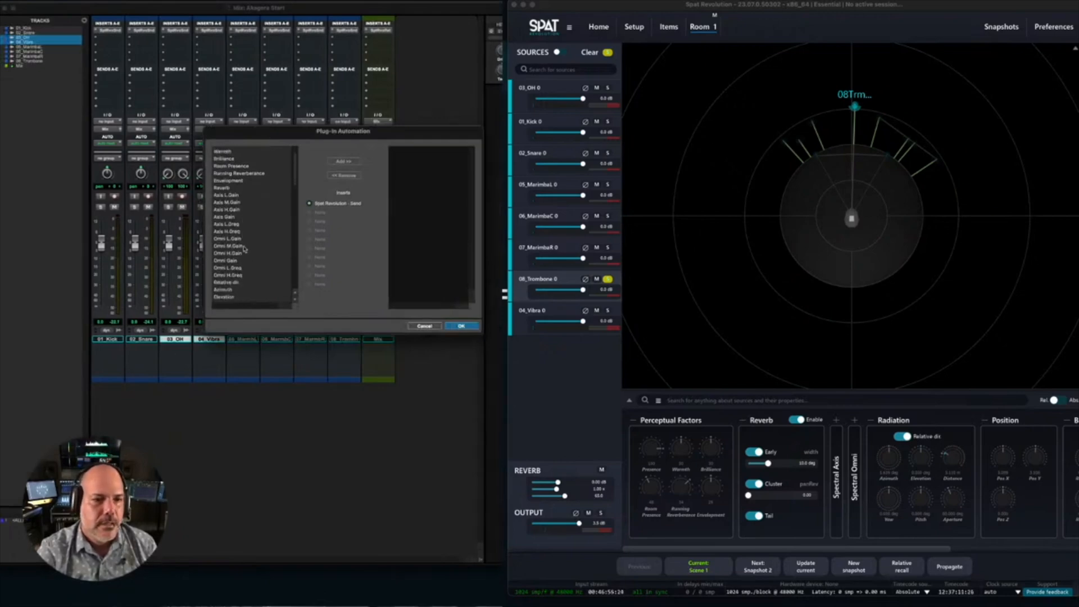
pyautogui.doubleClick(227, 259)
pyautogui.doubleClick(228, 258)
pyautogui.doubleClick(229, 258)
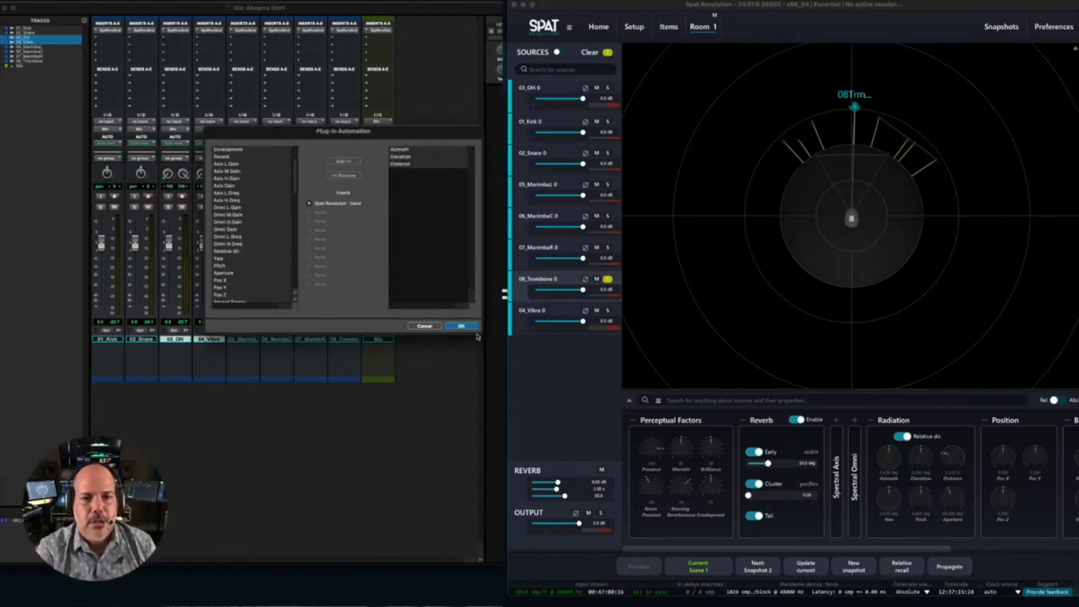
pyautogui.click(461, 326)
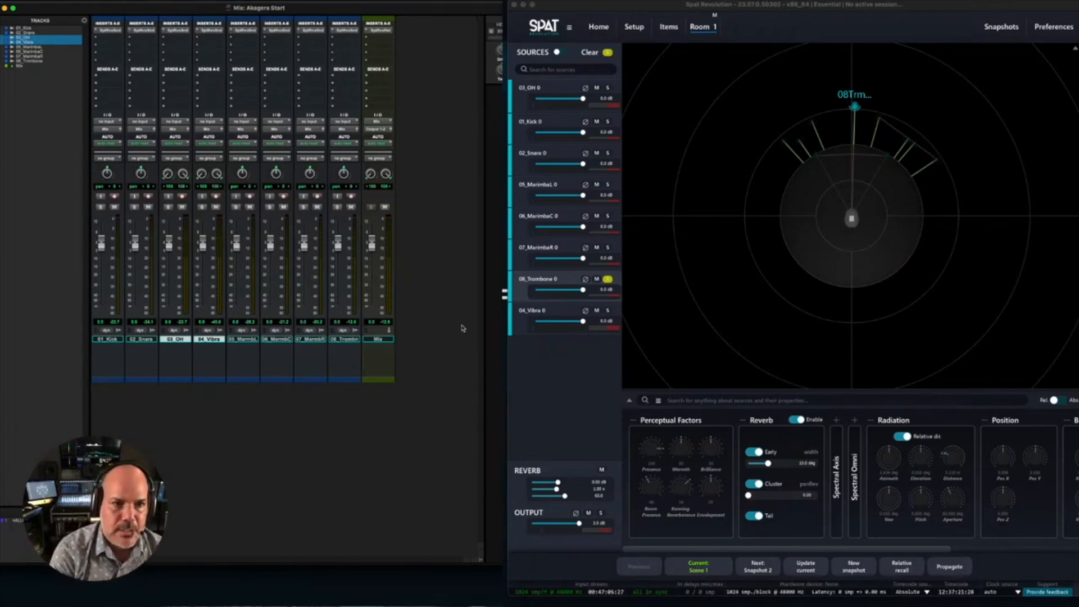
# - Return to the Edit window and show the Spat Revolution send's Distance parameter in the 08_Trombone automation lane
pyautogui.press('super+equal')
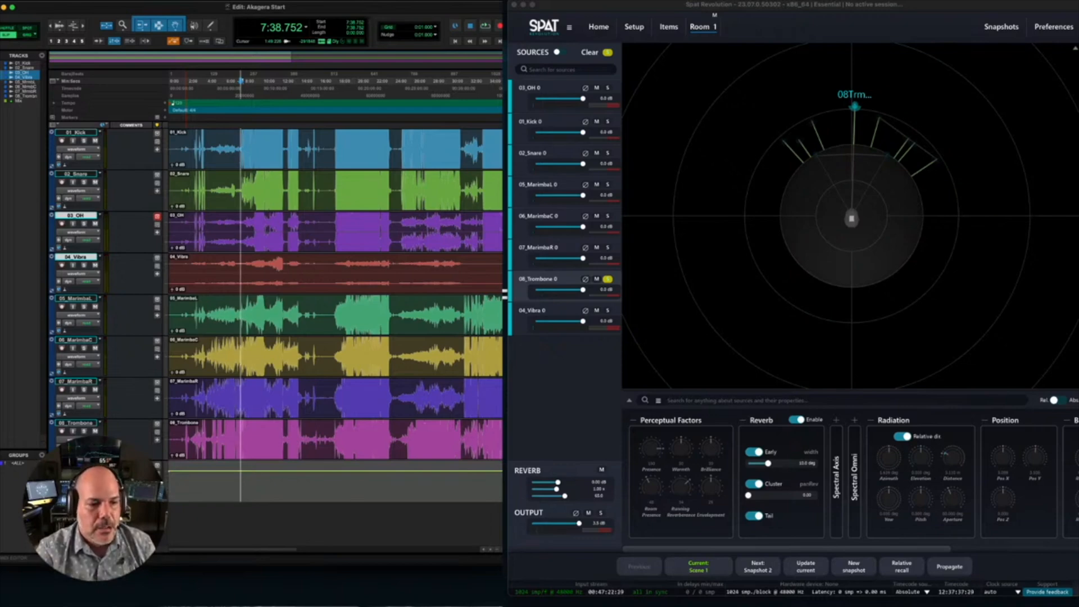
pyautogui.scroll(-1, 58, 428)
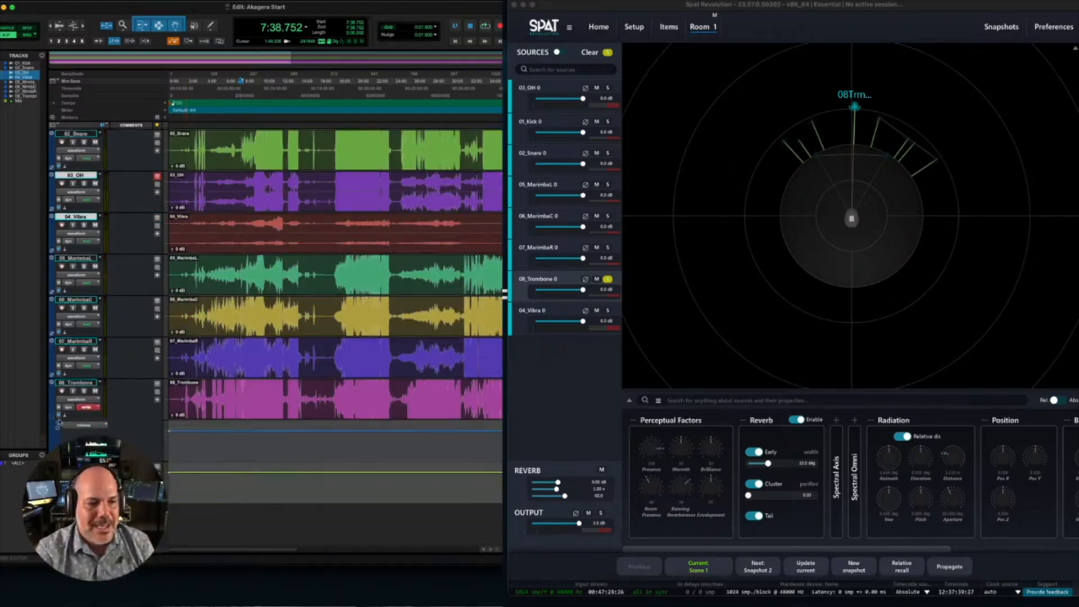
pyautogui.click(83, 425)
pyautogui.moveTo(166, 456)
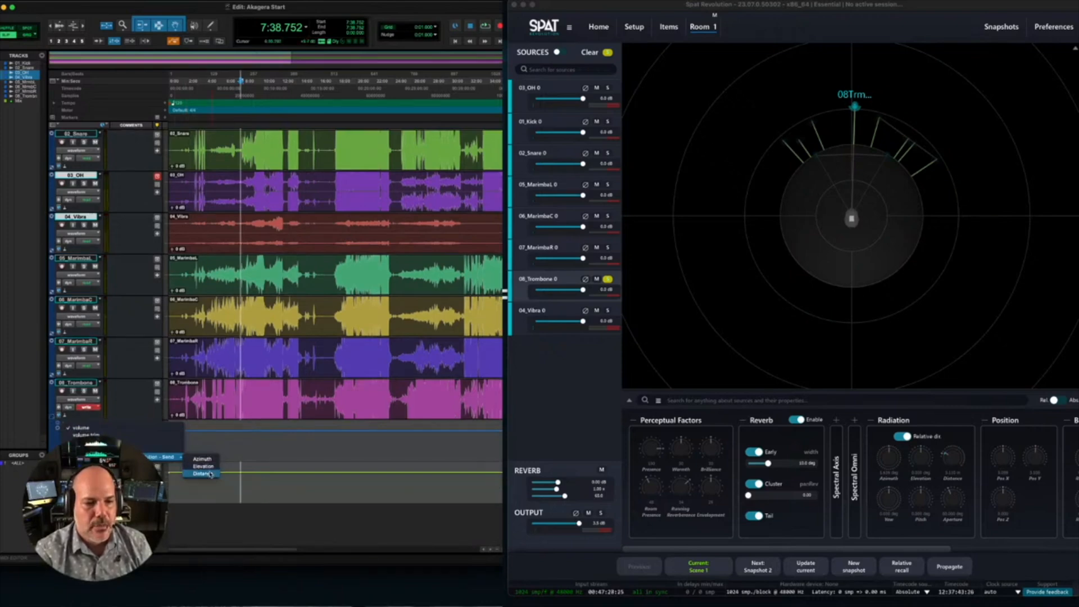
pyautogui.click(205, 473)
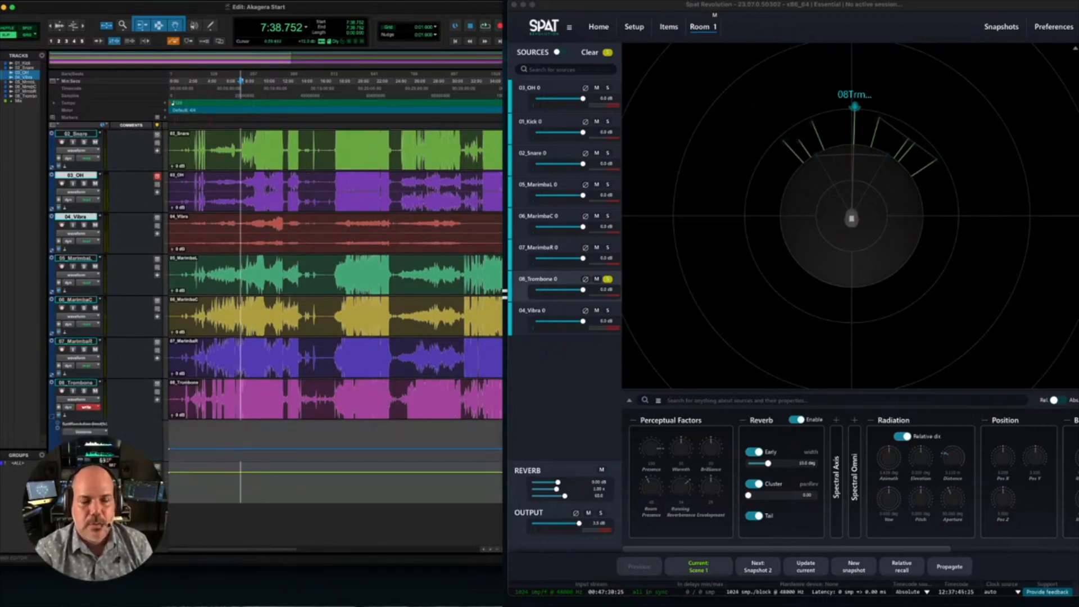
# - Draw a rising Distance curve on the 08_Trombone automation lane with the Pencil tool and start playback within it
pyautogui.click(196, 442)
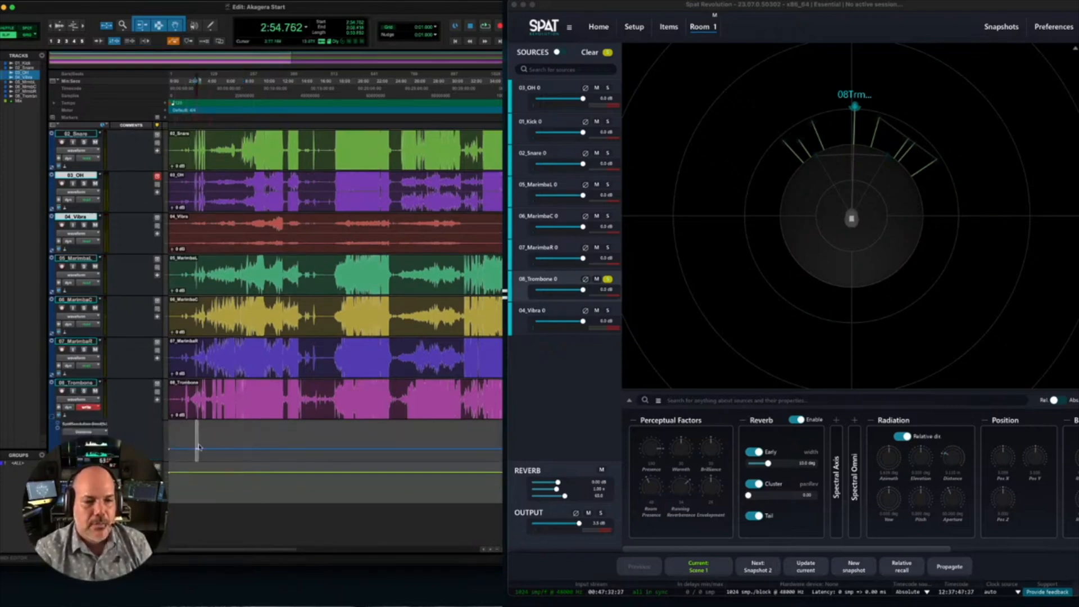
pyautogui.click(211, 27)
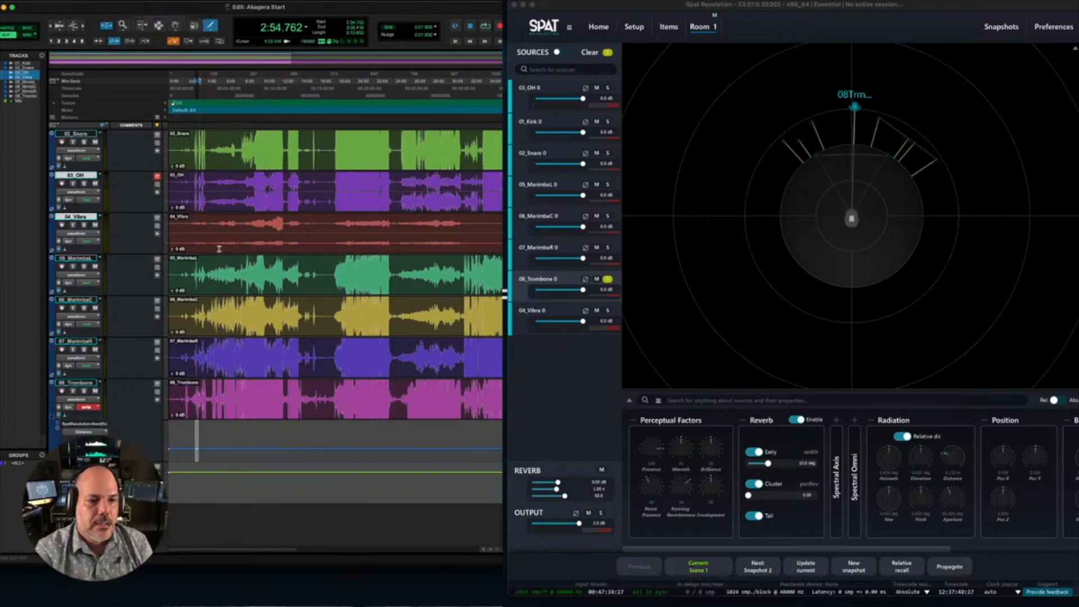
pyautogui.moveTo(206, 453); pyautogui.dragTo(231, 442)
pyautogui.click(223, 78)
pyautogui.press('space')
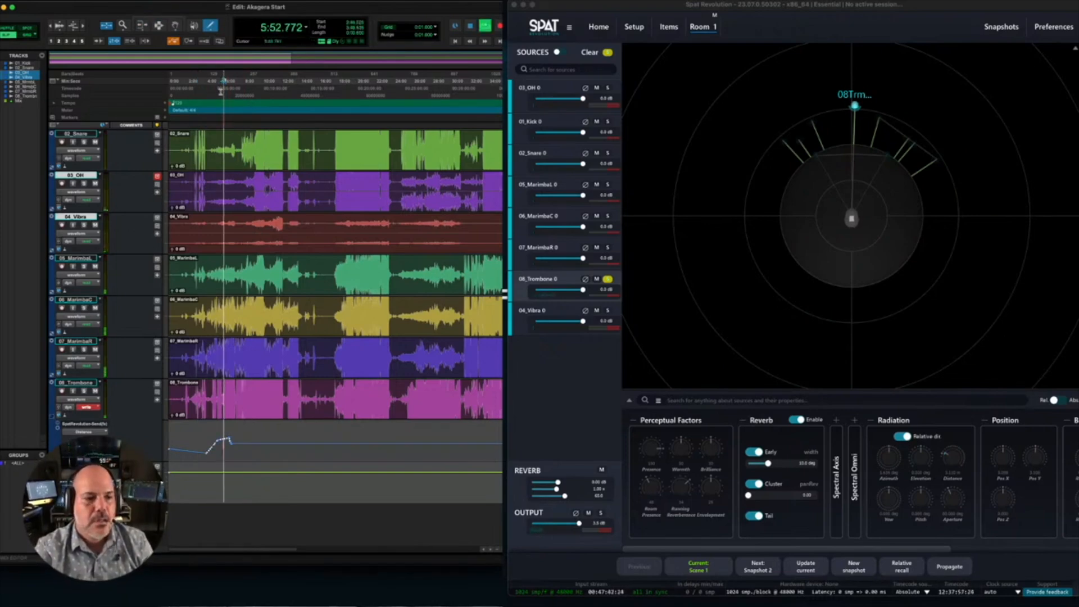
# - Set the 08_Trombone automation mode to read and play the drawn Distance curve from about 5:00 while watching the source in Room 1
pyautogui.press('space')
pyautogui.click(89, 406)
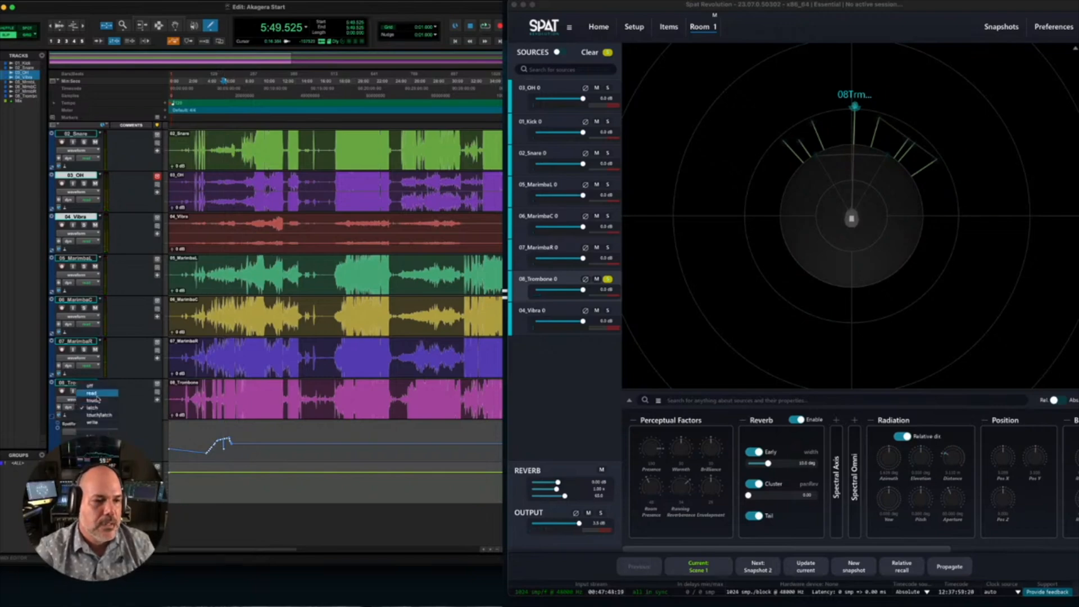
pyautogui.click(93, 394)
pyautogui.press('space')
pyautogui.click(216, 80)
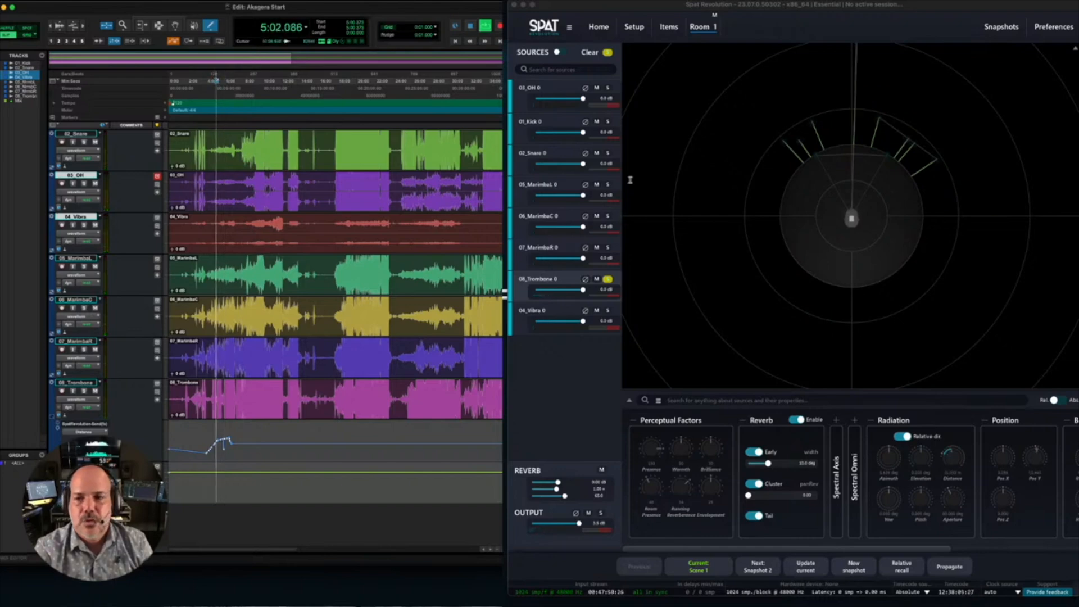
pyautogui.scroll(-10, 729, 190)
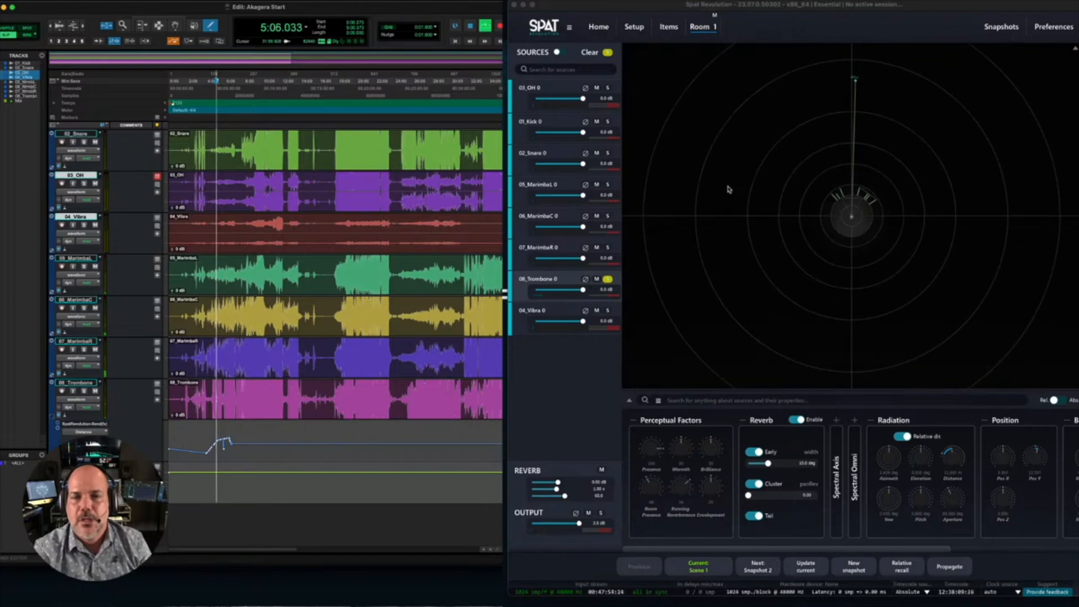
pyautogui.press('space')
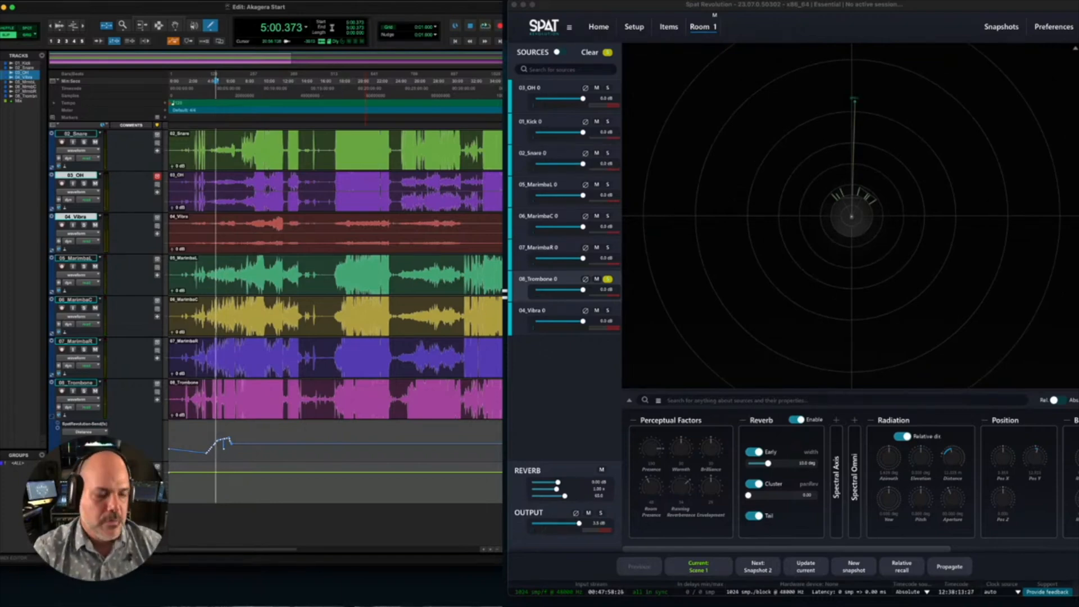
# - Undo the drawn Distance automation on 08_Trombone
pyautogui.press('super+z')
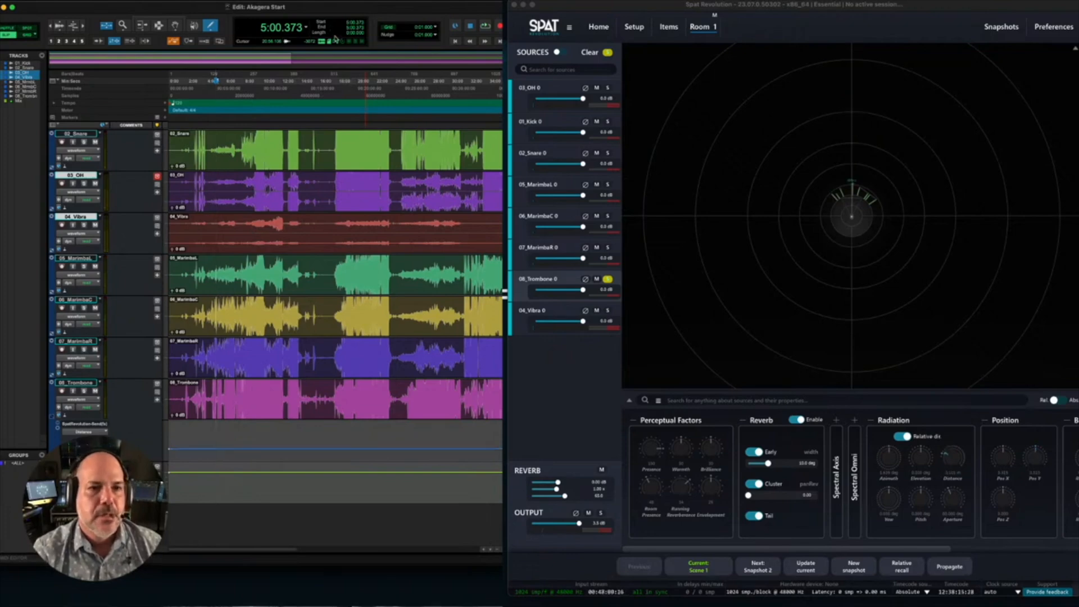
pyautogui.scroll(10, 817, 185)
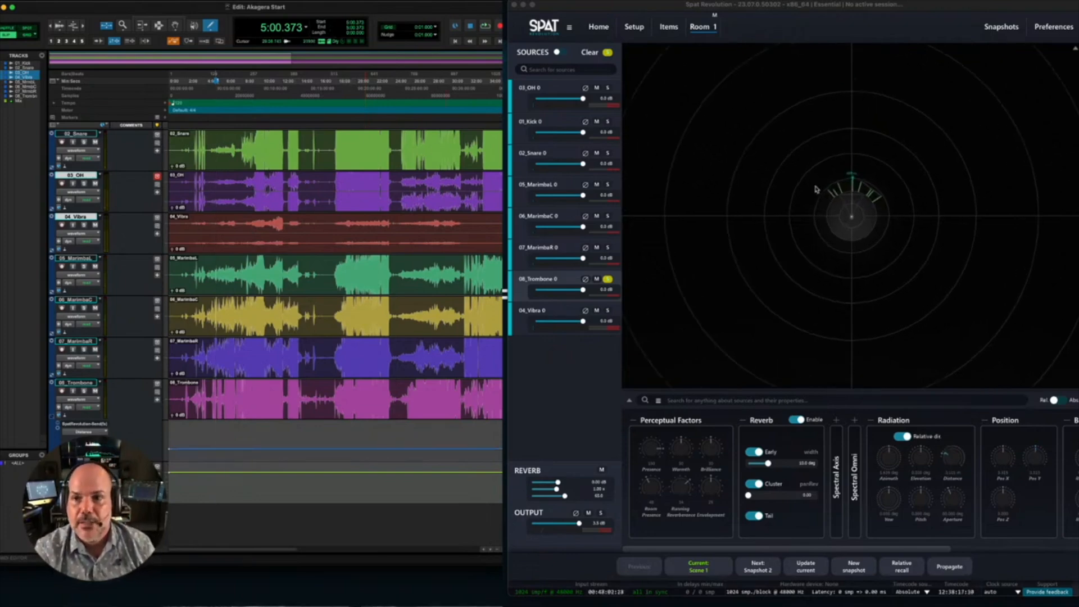
pyautogui.scroll(3, 816, 190)
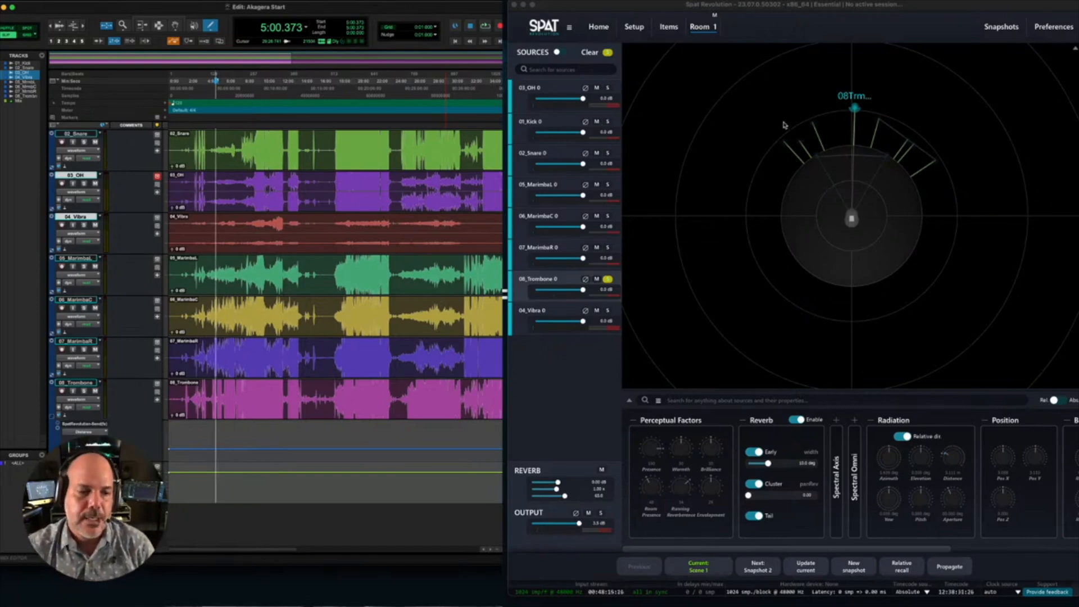
# - Arm 08_Trombone for automation writing and record Distance automation by moving its source in front of the listener during playback
pyautogui.click(87, 405)
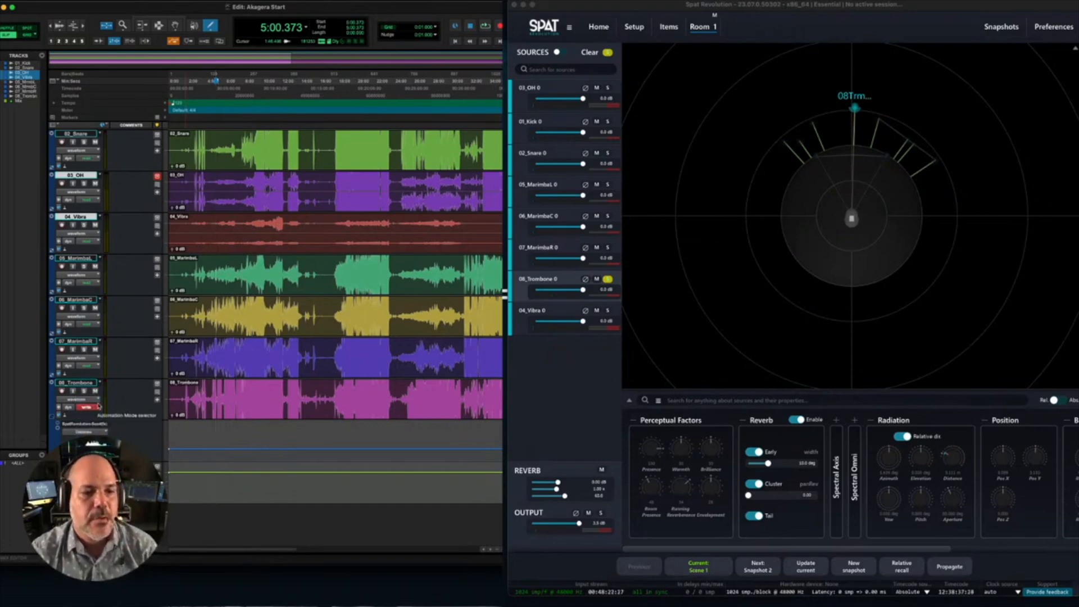
pyautogui.press('space')
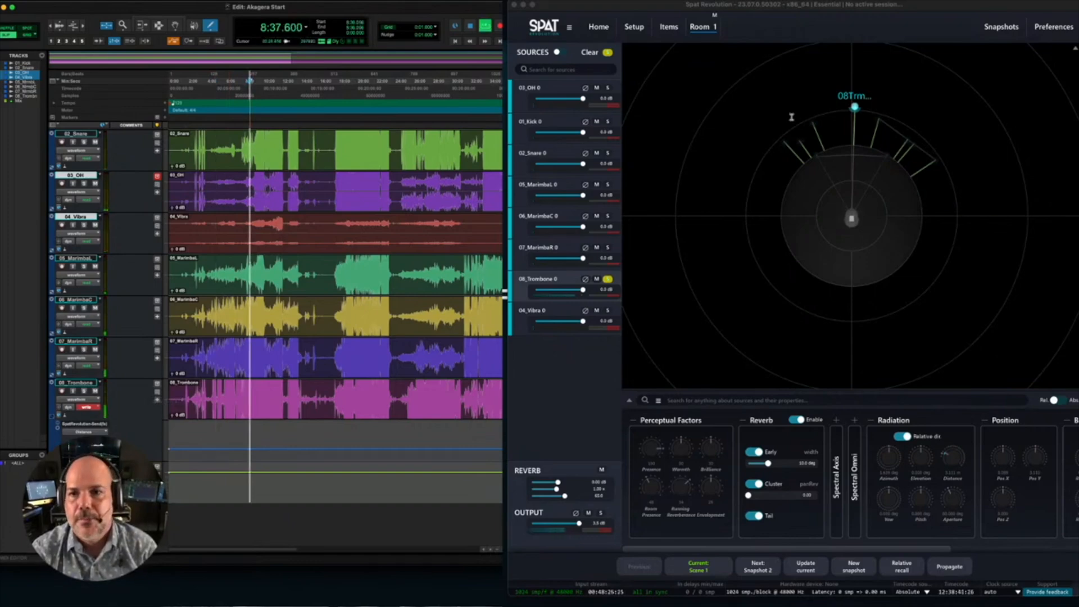
pyautogui.moveTo(855, 108); pyautogui.dragTo(858, 130)
pyautogui.click(338, 9)
pyautogui.press('space')
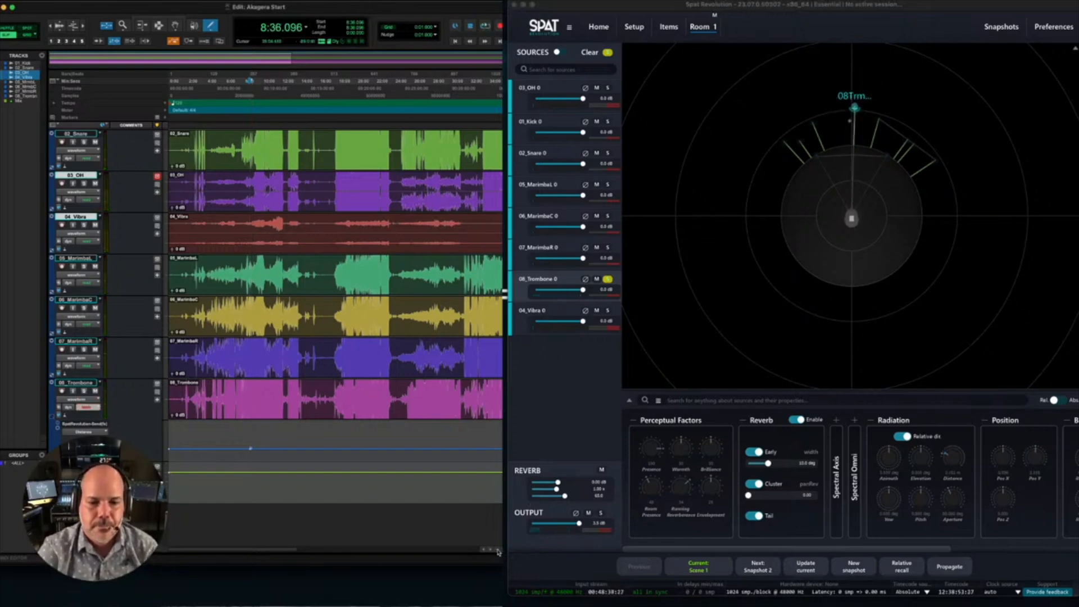
# - Examine the recorded Distance breakpoints on 08_Trombone and play that passage back while watching the source move in Room 1
pyautogui.press('t')
pyautogui.press('t')
pyautogui.press('t')
pyautogui.press('t')
pyautogui.press('t')
pyautogui.press('t')
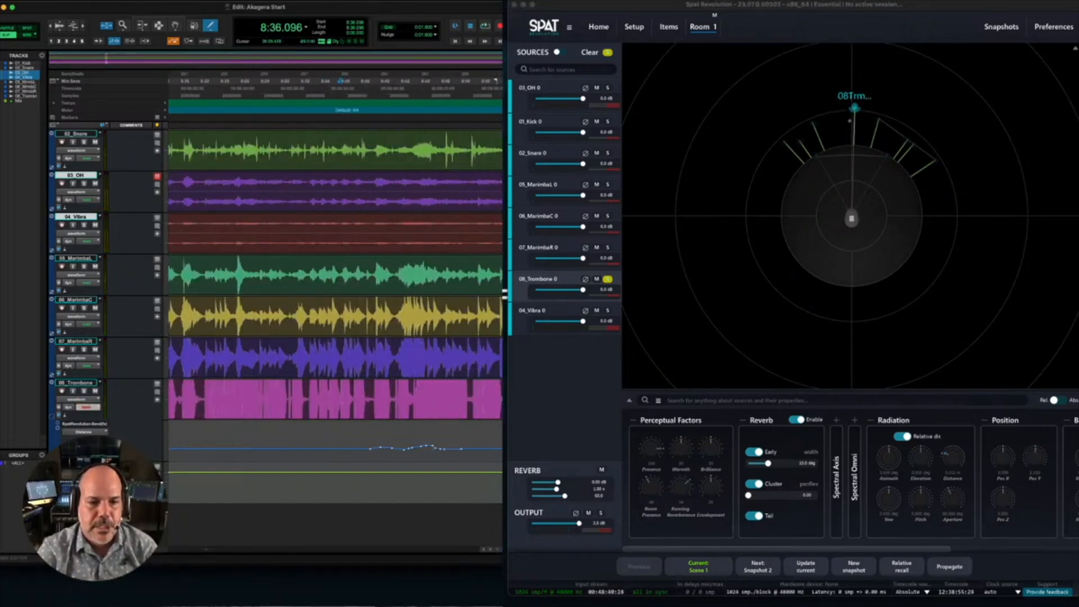
pyautogui.click(503, 551)
pyautogui.click(504, 552)
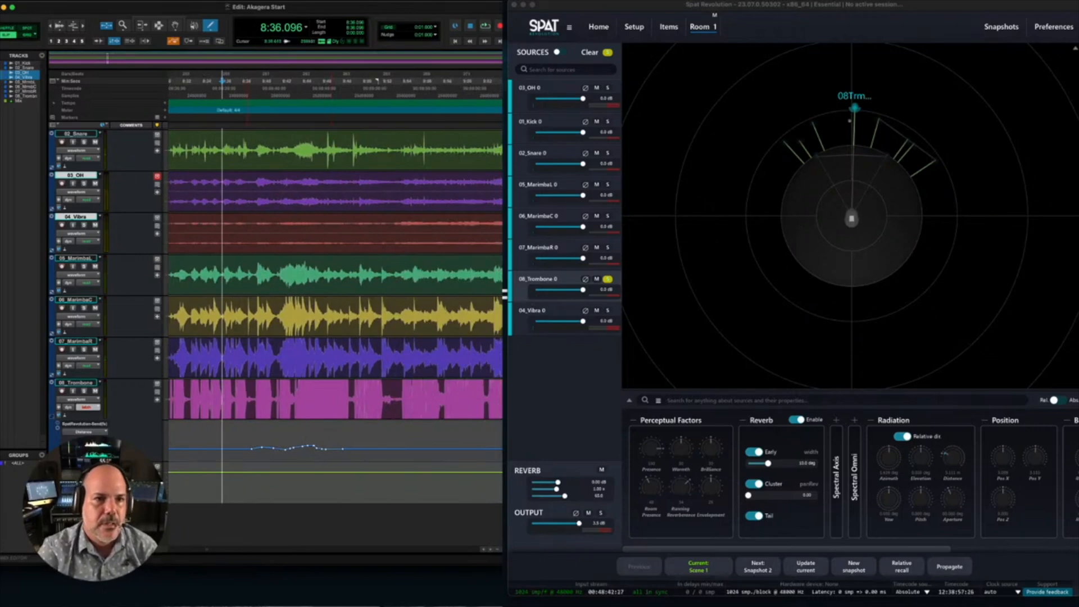
pyautogui.click(258, 82)
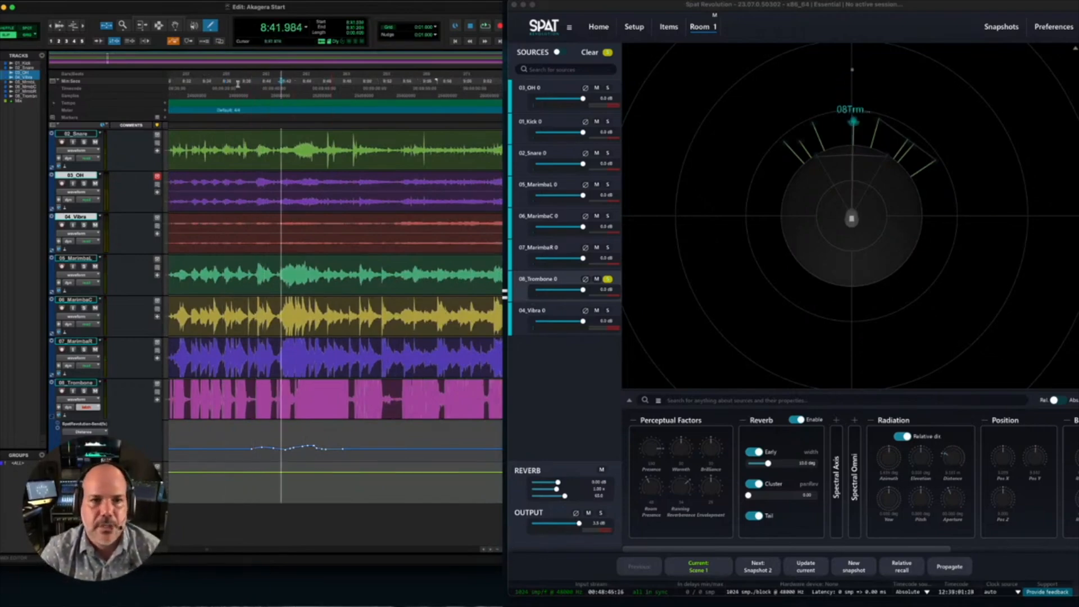
pyautogui.click(240, 84)
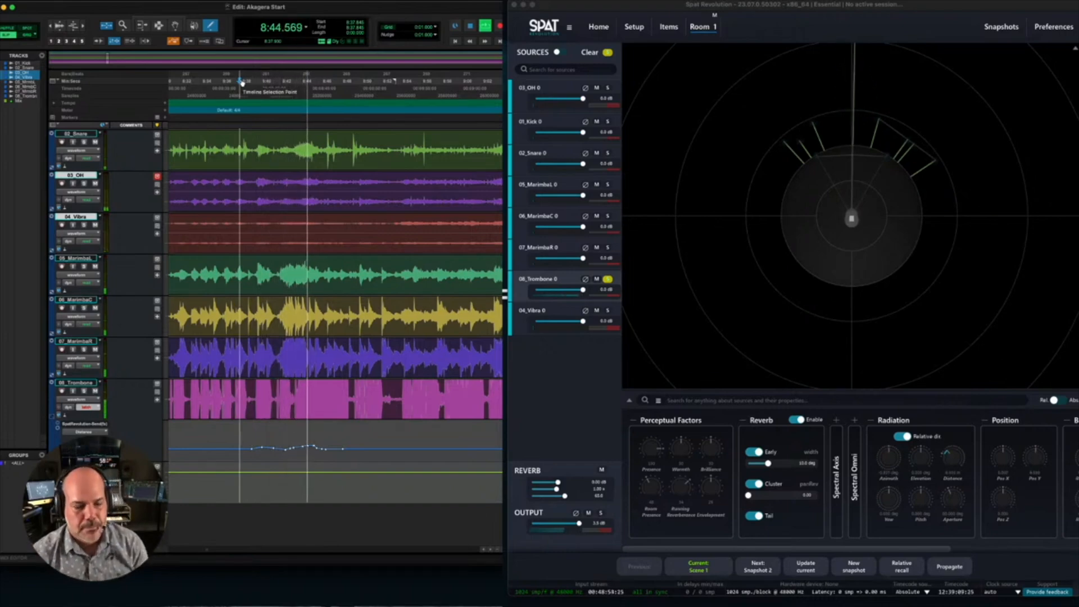
pyautogui.press('space')
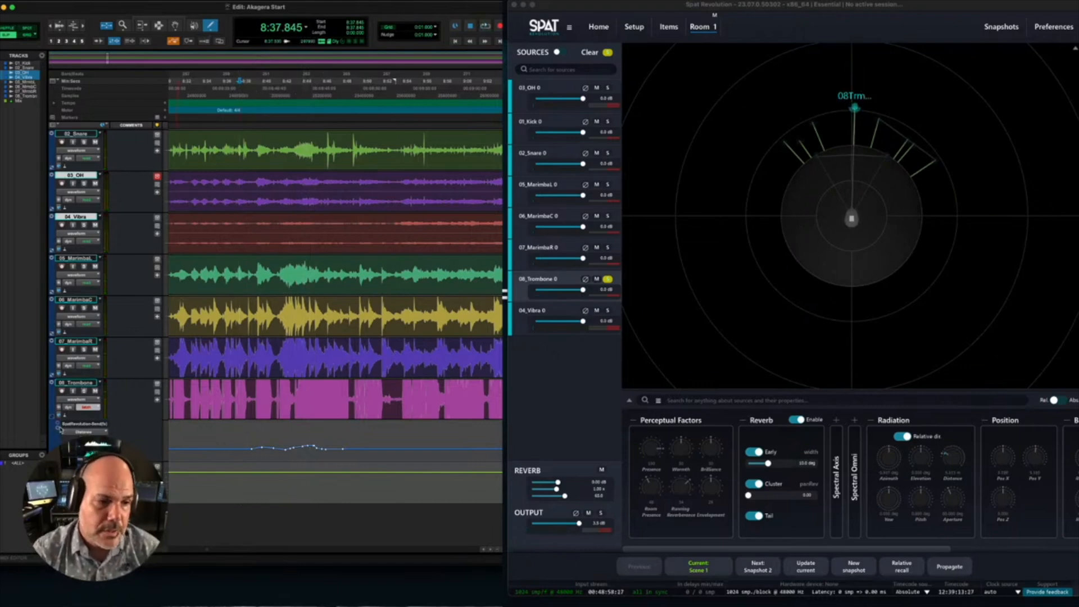
# - Show two more Spat send automation lanes under 08_Trombone, including Elevation, below its Distance lane
pyautogui.click(58, 428)
pyautogui.click(83, 473)
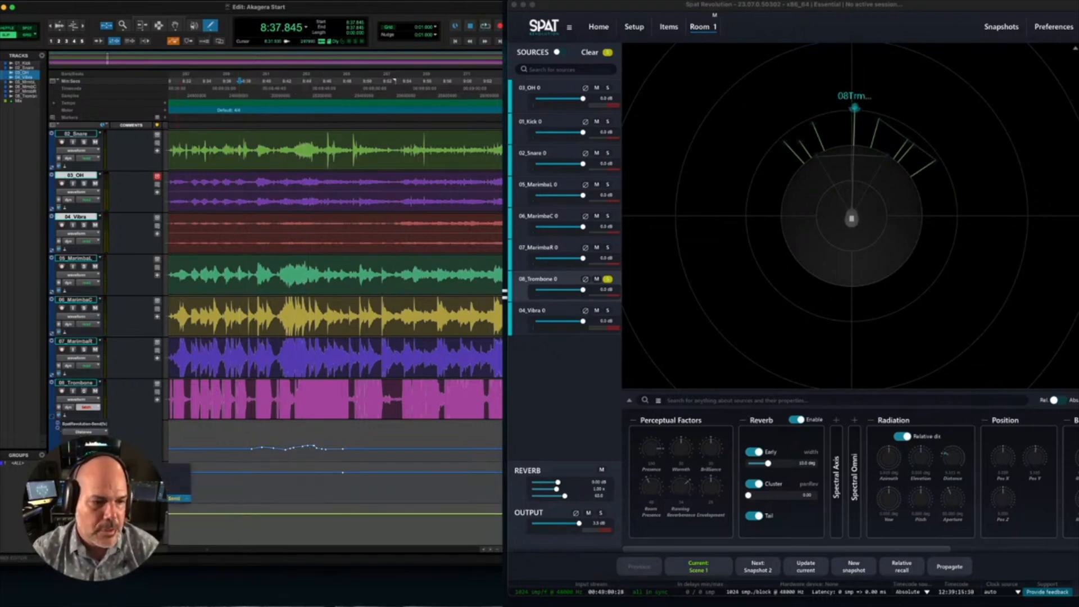
pyautogui.click(204, 500)
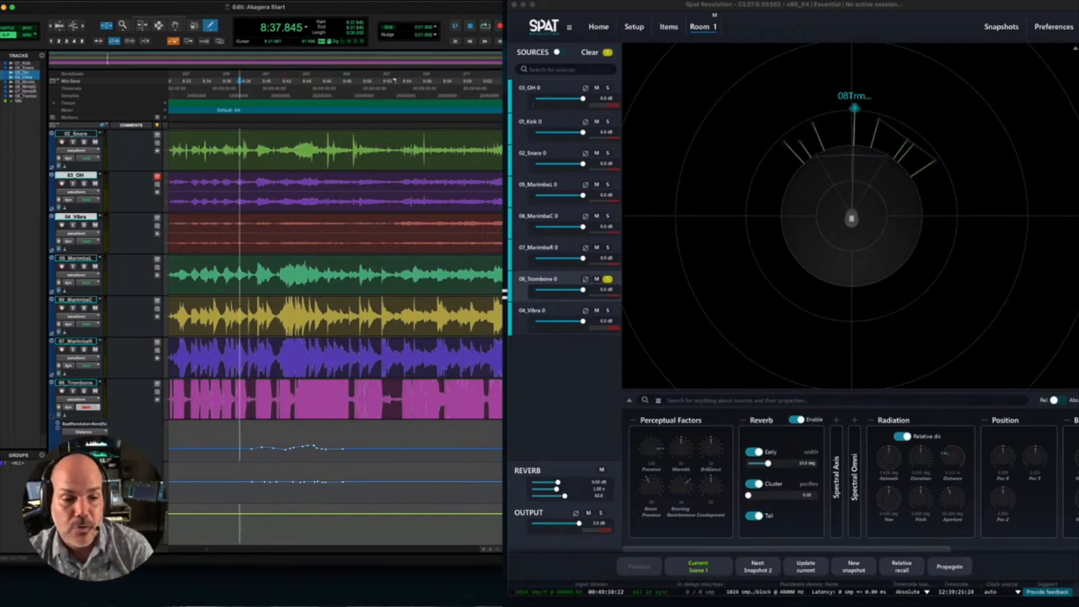
pyautogui.click(57, 469)
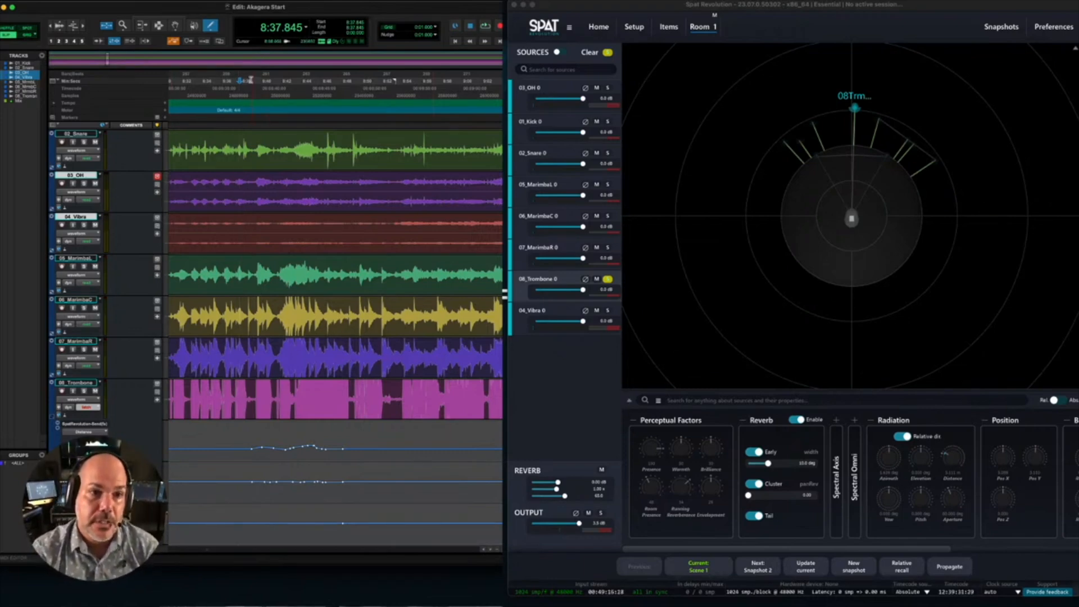
# - Record Elevation automation on 08_Trombone by raising and lowering its Radiation Elevation during playback from about 8:39
pyautogui.press('space')
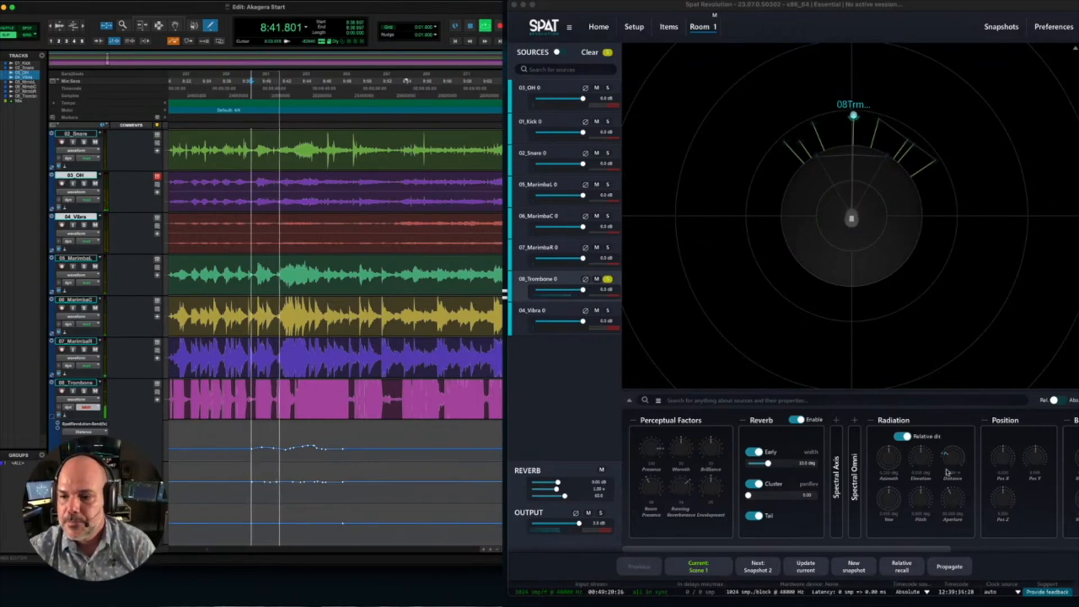
pyautogui.moveTo(920, 460); pyautogui.dragTo(922, 433)
pyautogui.click(325, 7)
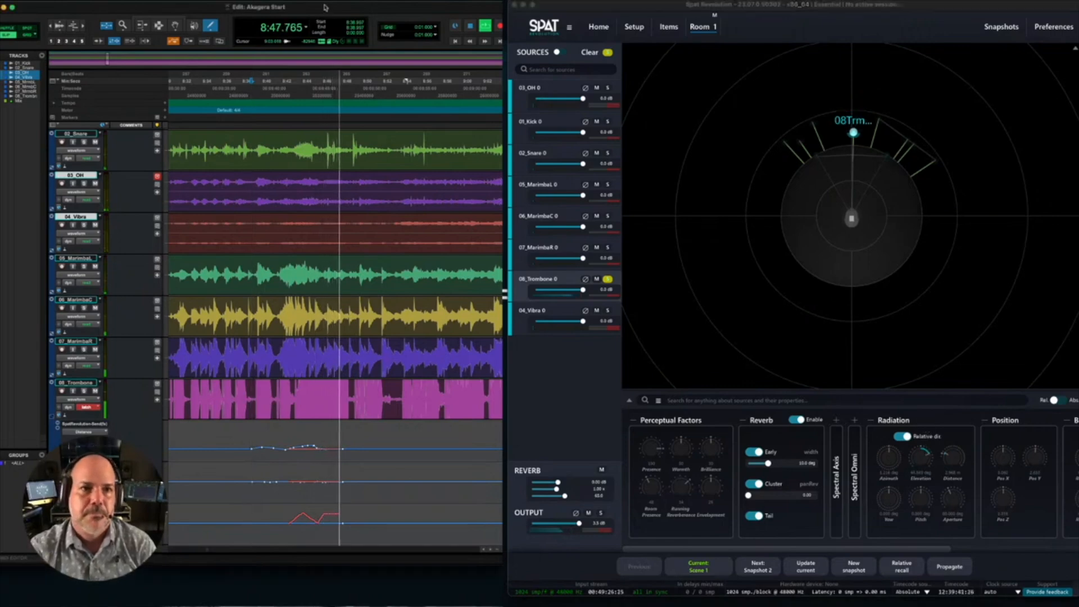
pyautogui.press('space')
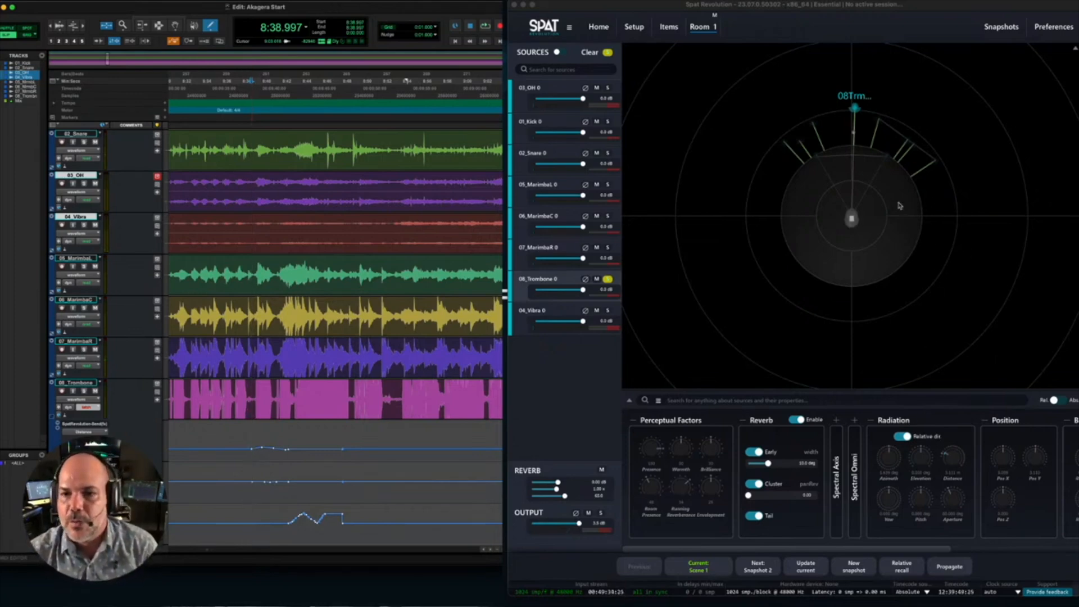
# - Set the Room 1 display to the combined Top/Front view and deselect the 08_Trombone source
pyautogui.click(1074, 50)
pyautogui.click(992, 79)
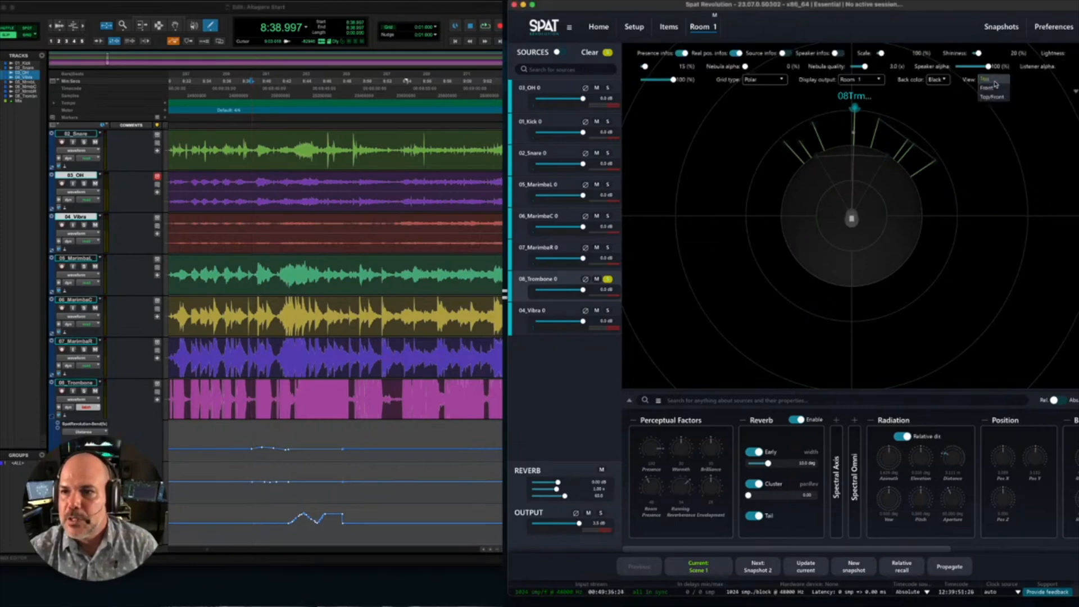
pyautogui.click(993, 98)
pyautogui.scroll(5, 963, 151)
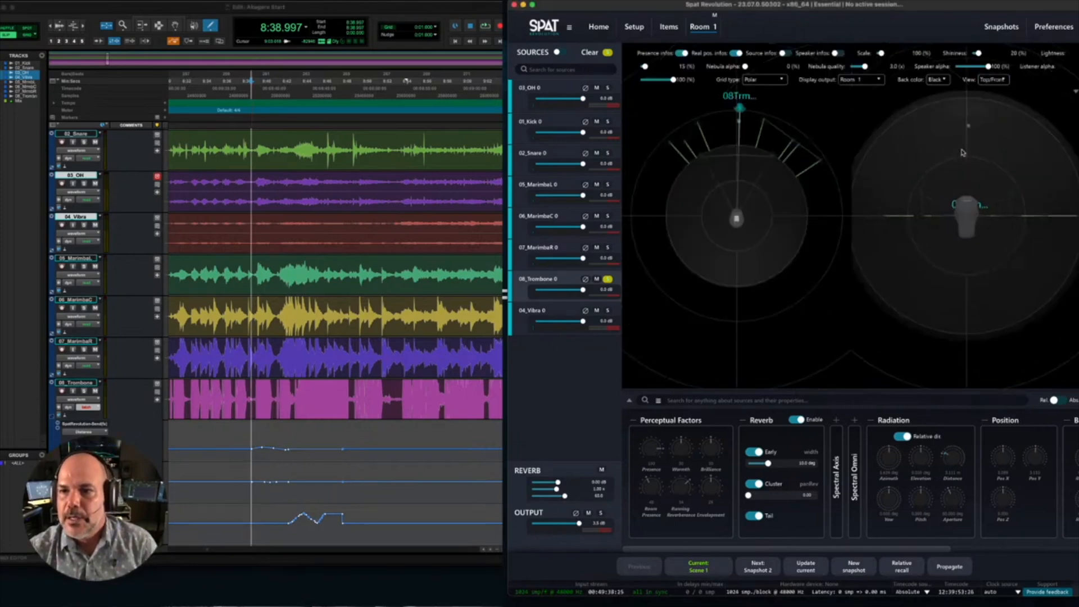
pyautogui.scroll(-4, 736, 167)
pyautogui.click(936, 155)
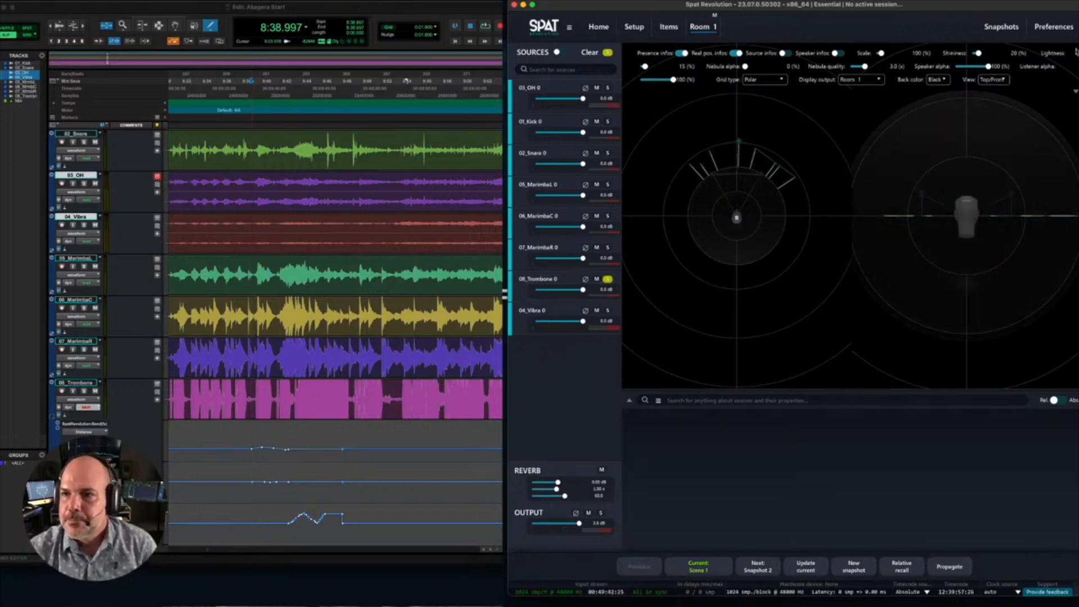
# - Play back the recorded Elevation passage in Pro Tools while watching the trombone source move in the Top/Front view
pyautogui.click(294, 8)
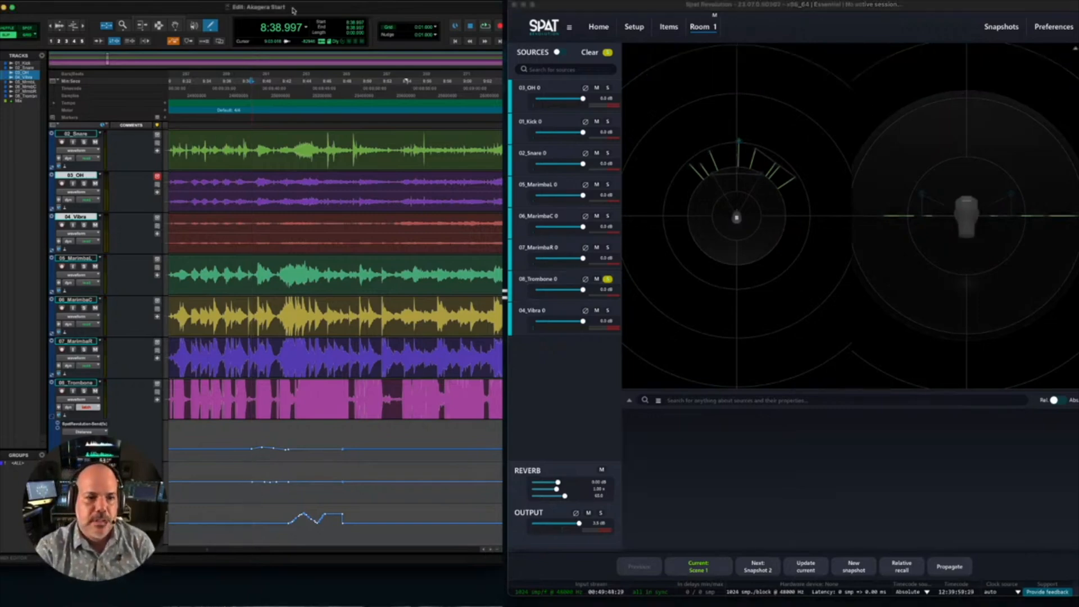
pyautogui.press('space')
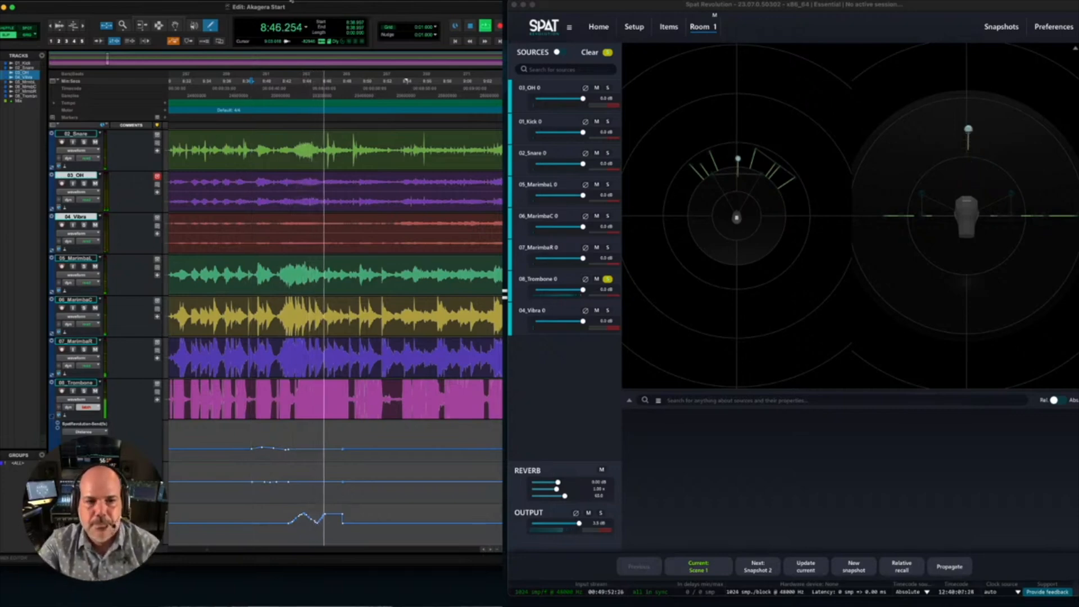
pyautogui.press('space')
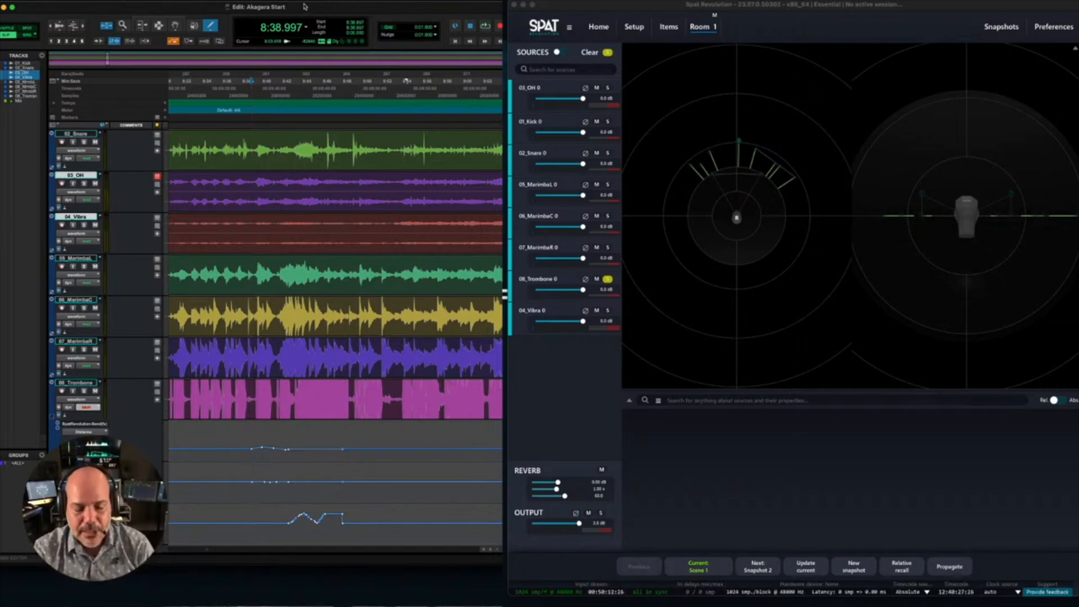
# - Show the Mix window, insert a second Spat Revolution - Send (mono) on 01_Kick, and disable the first send's local audio path
pyautogui.press('super+equal')
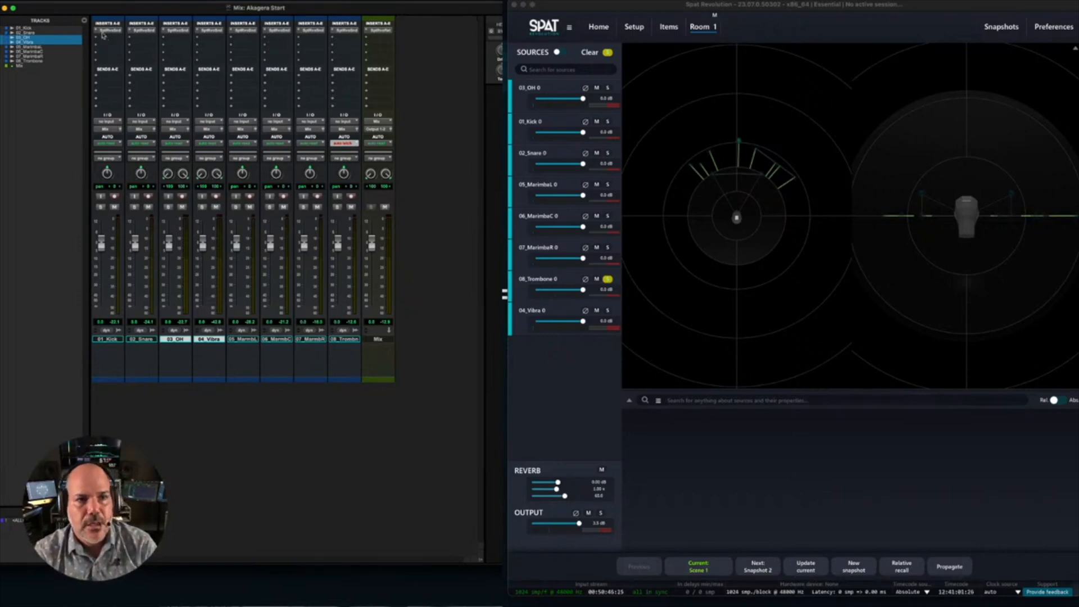
pyautogui.click(110, 40)
pyautogui.moveTo(112, 39)
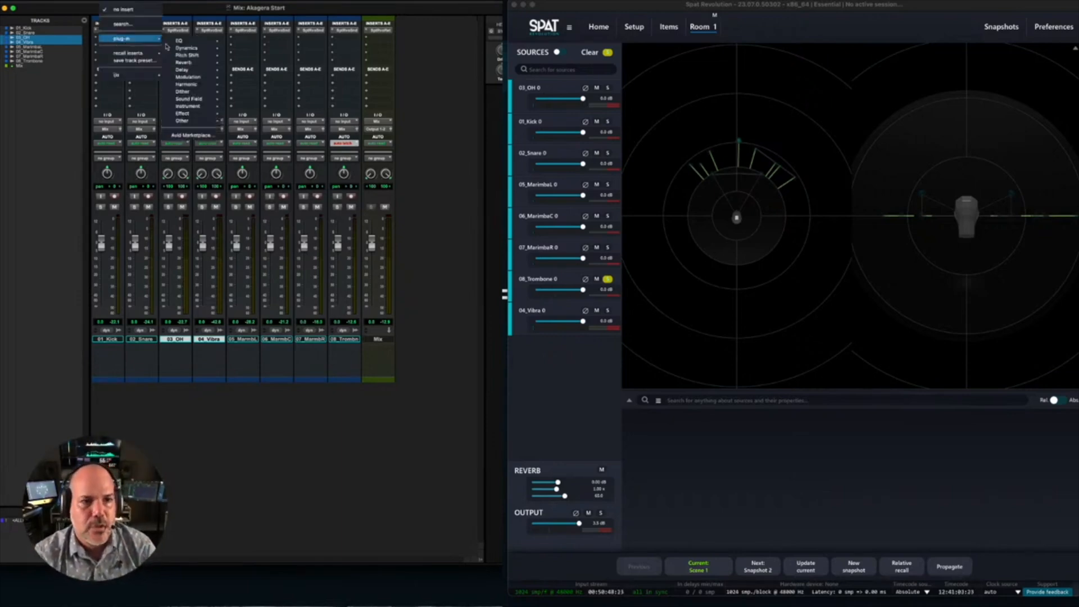
pyautogui.moveTo(191, 99)
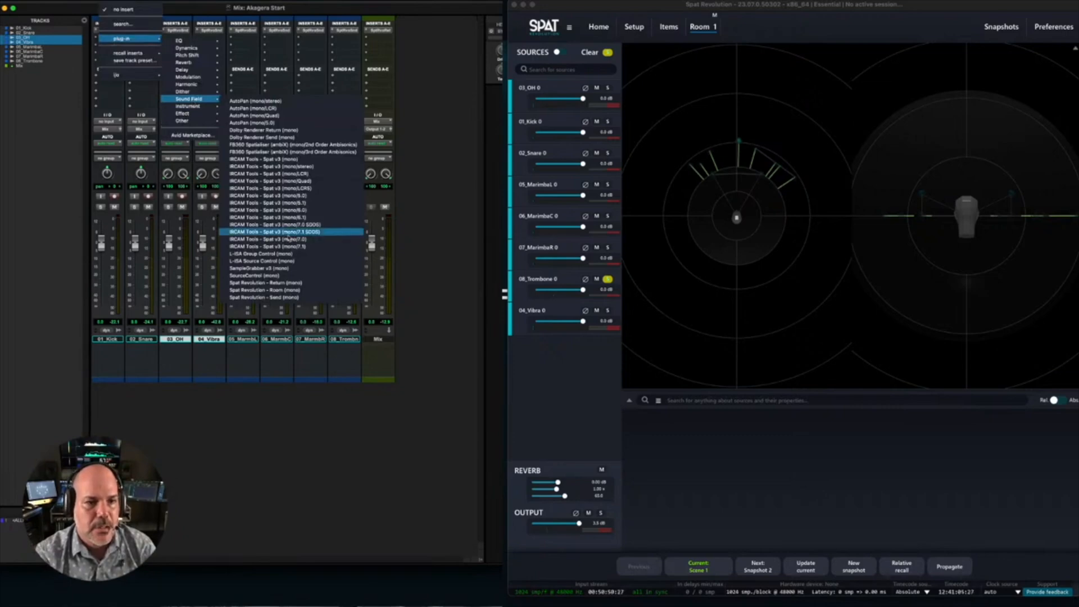
pyautogui.click(291, 298)
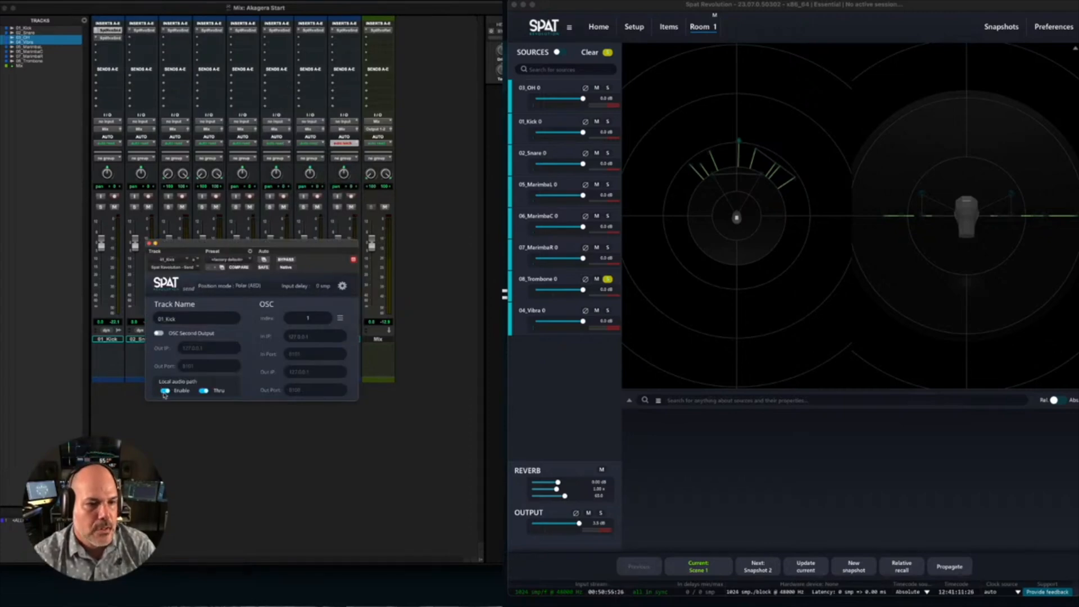
# - Remove all the old input blocks from the Spat Revolution setup
pyautogui.click(633, 26)
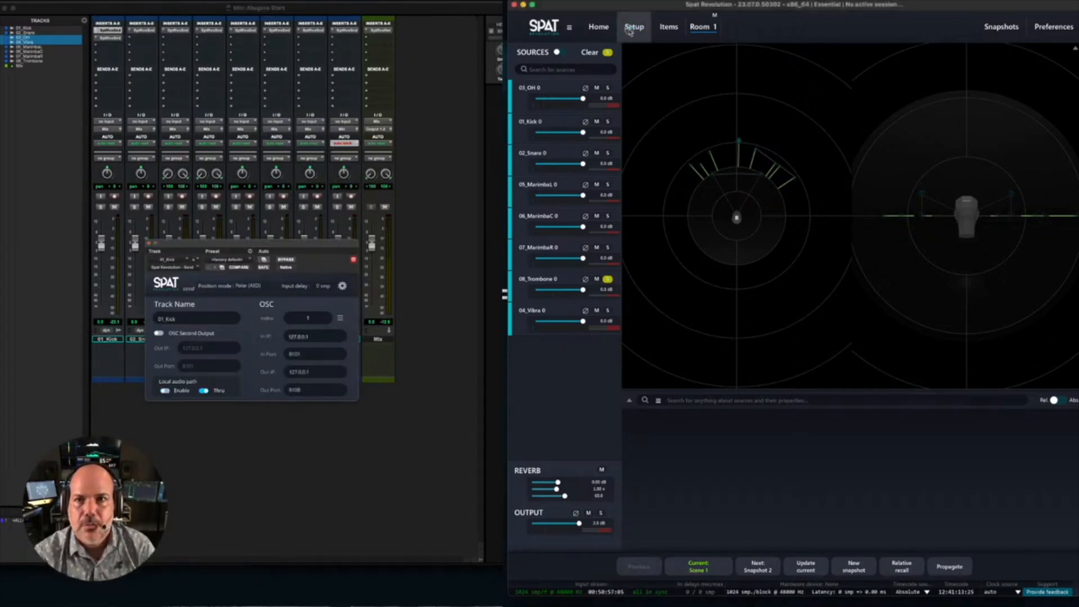
pyautogui.moveTo(580, 90); pyautogui.dragTo(923, 97)
pyautogui.click(1017, 65)
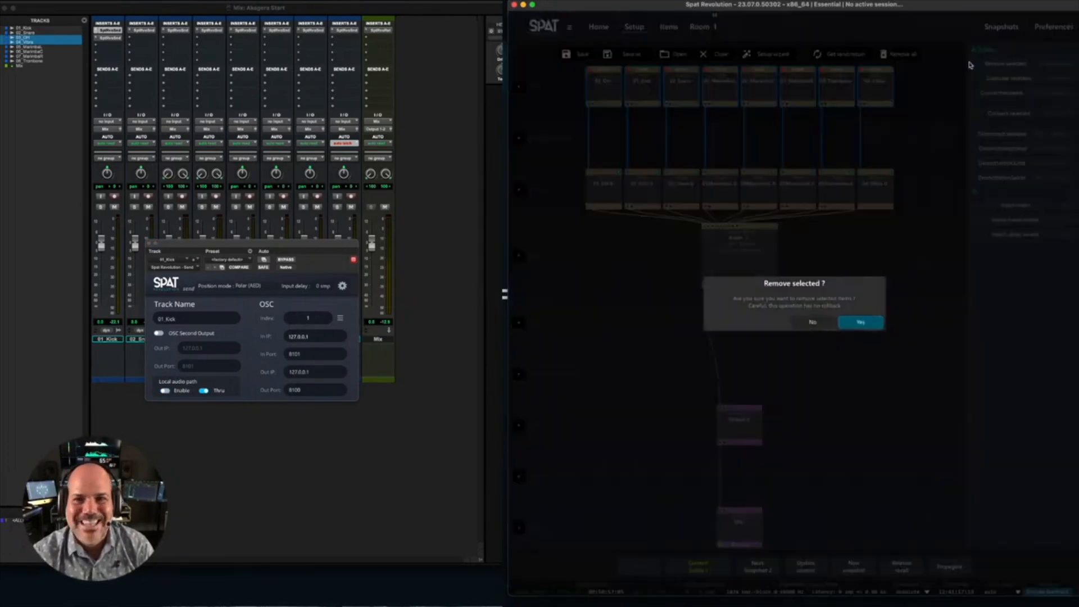
pyautogui.click(860, 322)
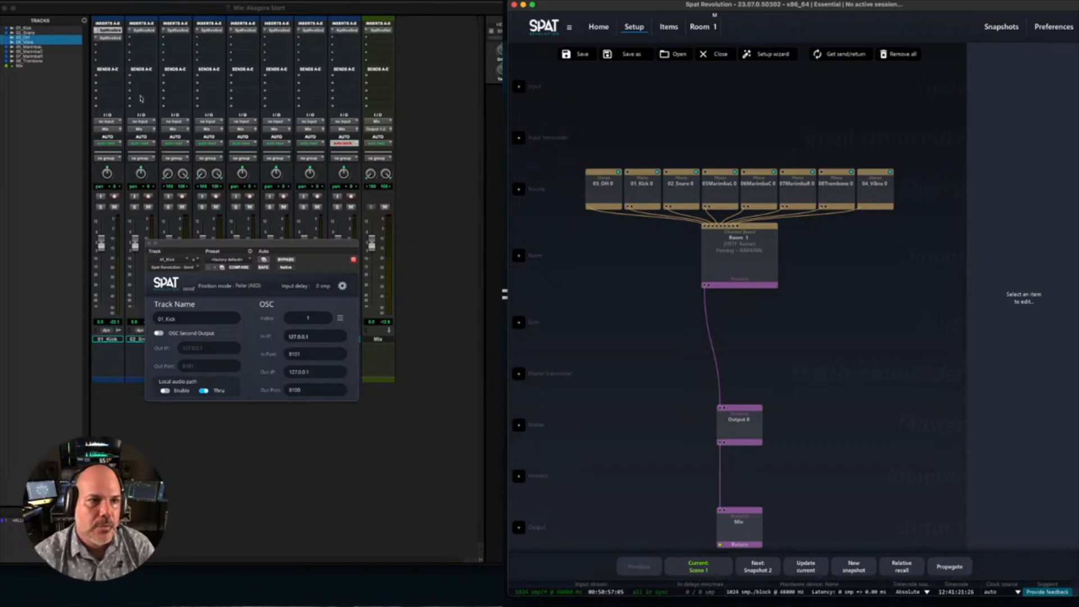
# - Open the newly inserted second Spat send on 01_Kick in Pro Tools and enable its local audio path
pyautogui.click(108, 42)
pyautogui.click(108, 41)
pyautogui.click(108, 41)
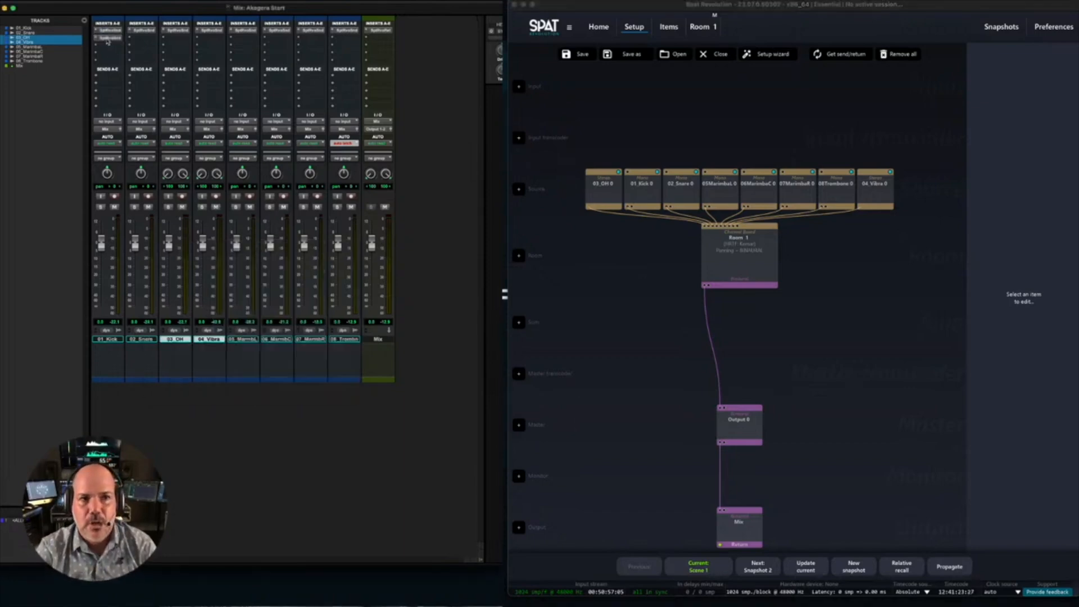
pyautogui.click(108, 41)
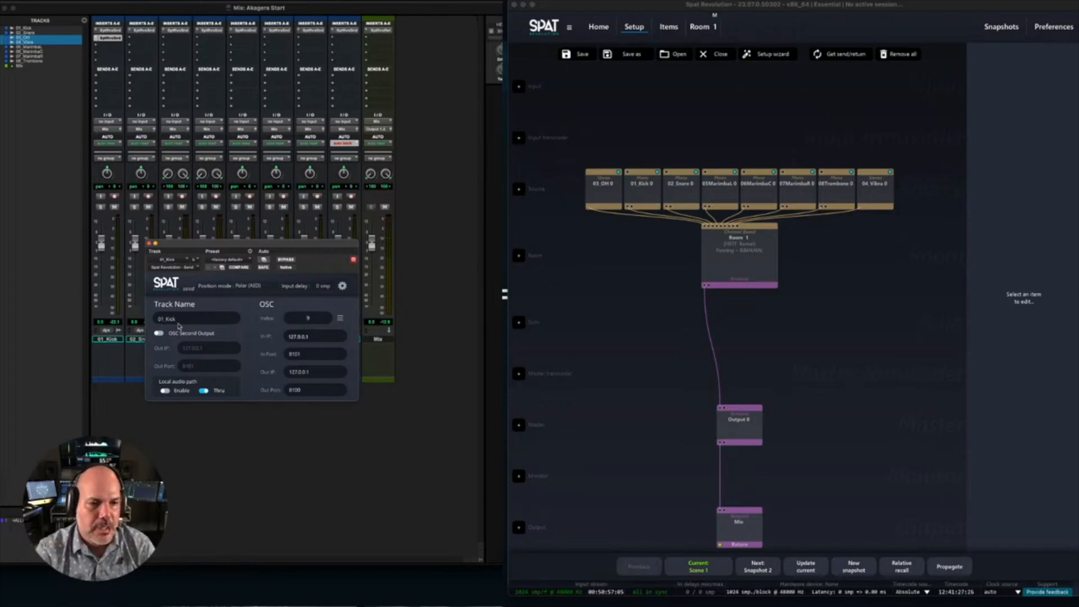
pyautogui.click(165, 391)
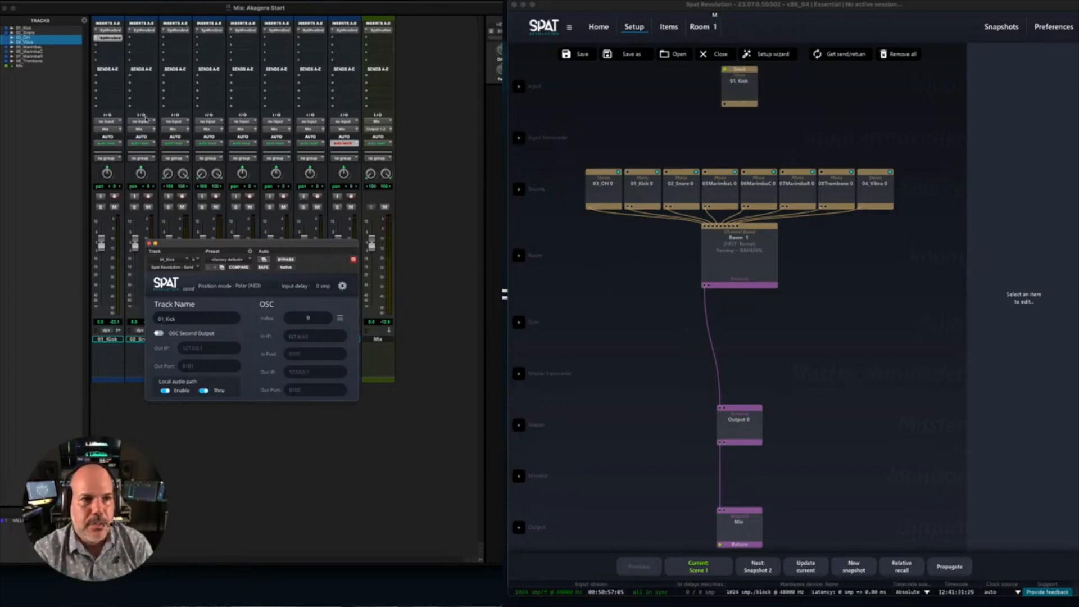
# - Enable plug-in automation for Azimuth, Elevation, Distance, Yaw, Pitch and Aperture on 01_Kick's second Spat send
pyautogui.rightClick(102, 38)
pyautogui.click(134, 86)
pyautogui.moveTo(387, 125); pyautogui.dragTo(128, 99)
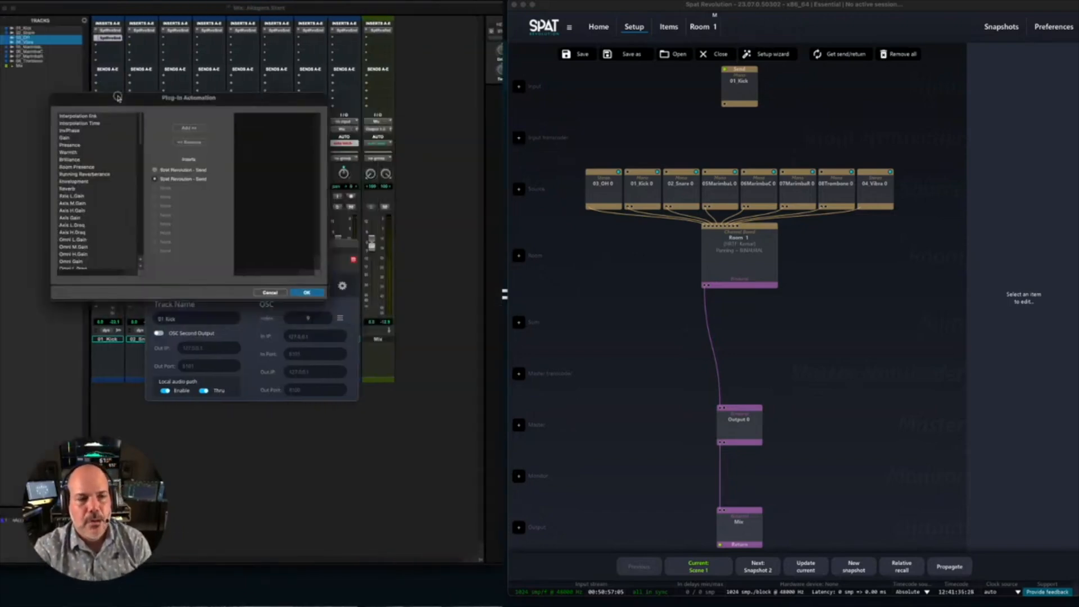
pyautogui.scroll(-3, 124, 175)
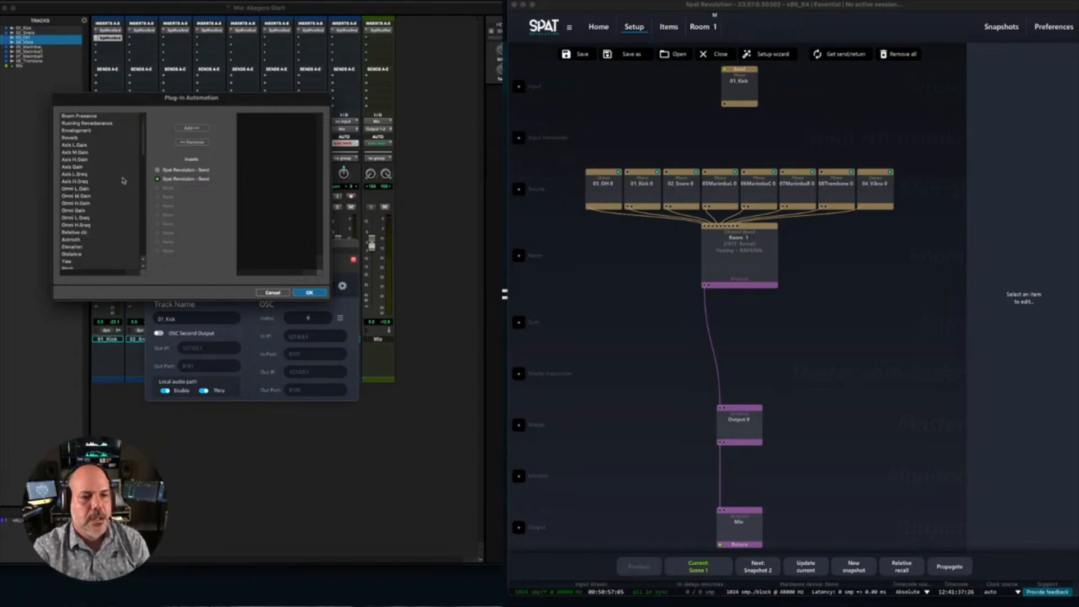
pyautogui.doubleClick(77, 242)
pyautogui.doubleClick(77, 241)
pyautogui.doubleClick(77, 242)
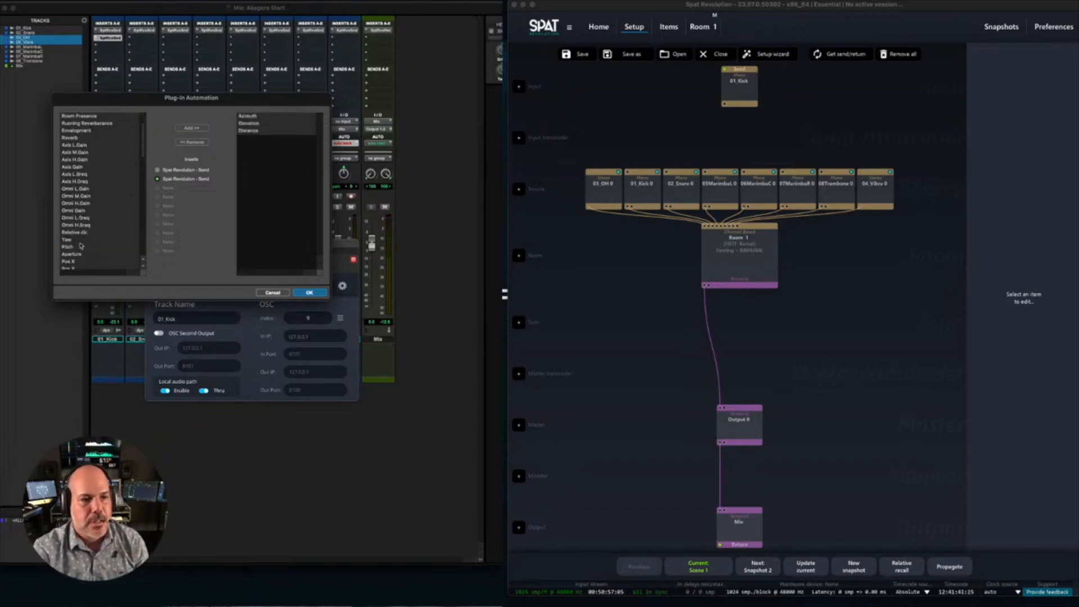
pyautogui.doubleClick(73, 242)
pyautogui.doubleClick(73, 242)
pyautogui.doubleClick(73, 242)
# - Add Reverb and Presence to the send's automated parameters and apply the Plug-In Automation settings
pyautogui.click(78, 167)
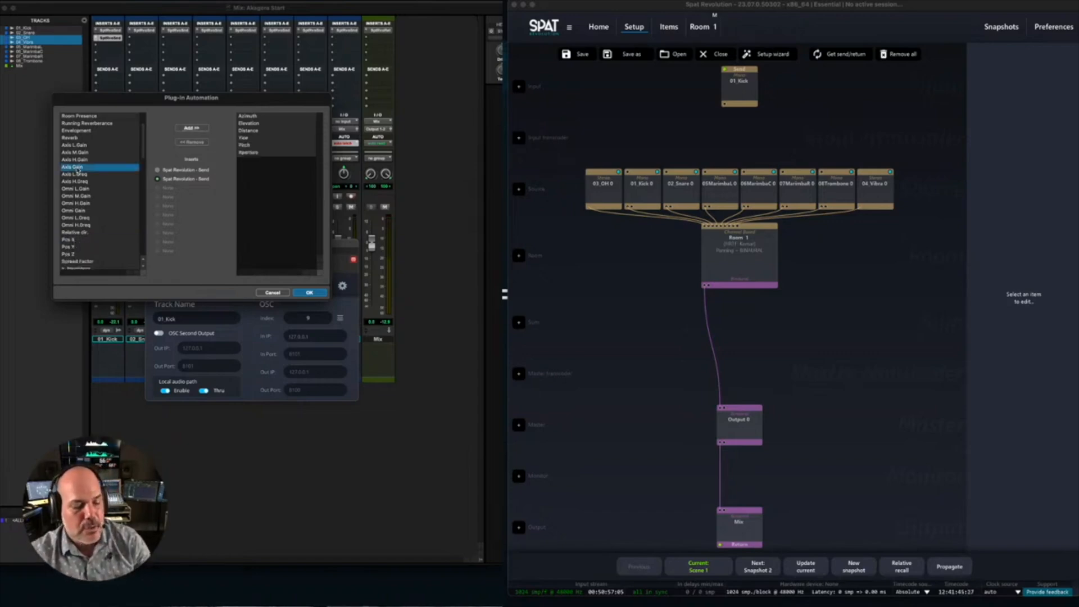
pyautogui.press('super+a')
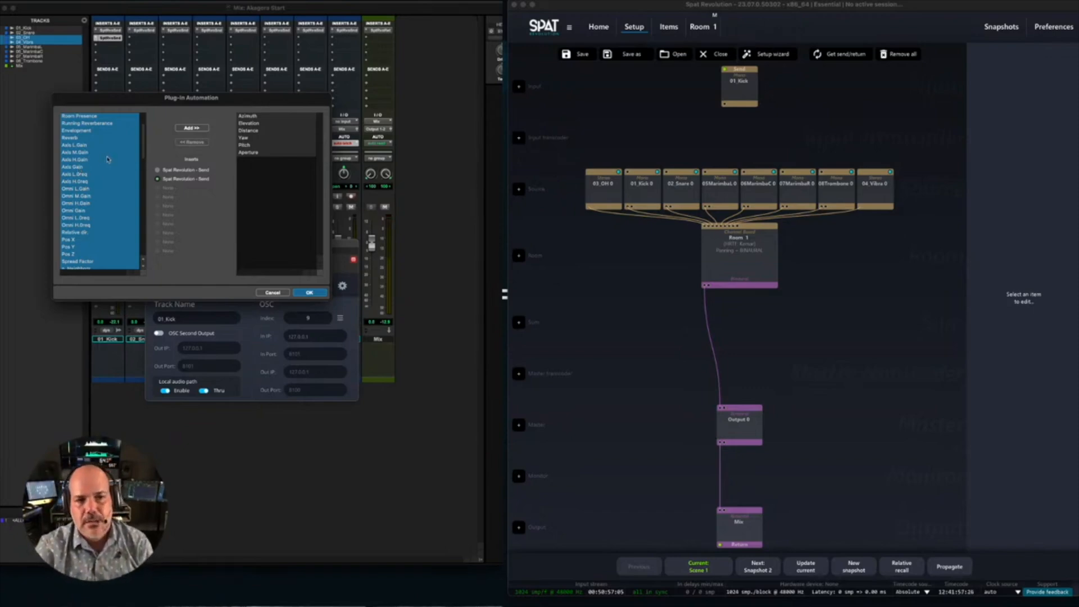
pyautogui.click(75, 137)
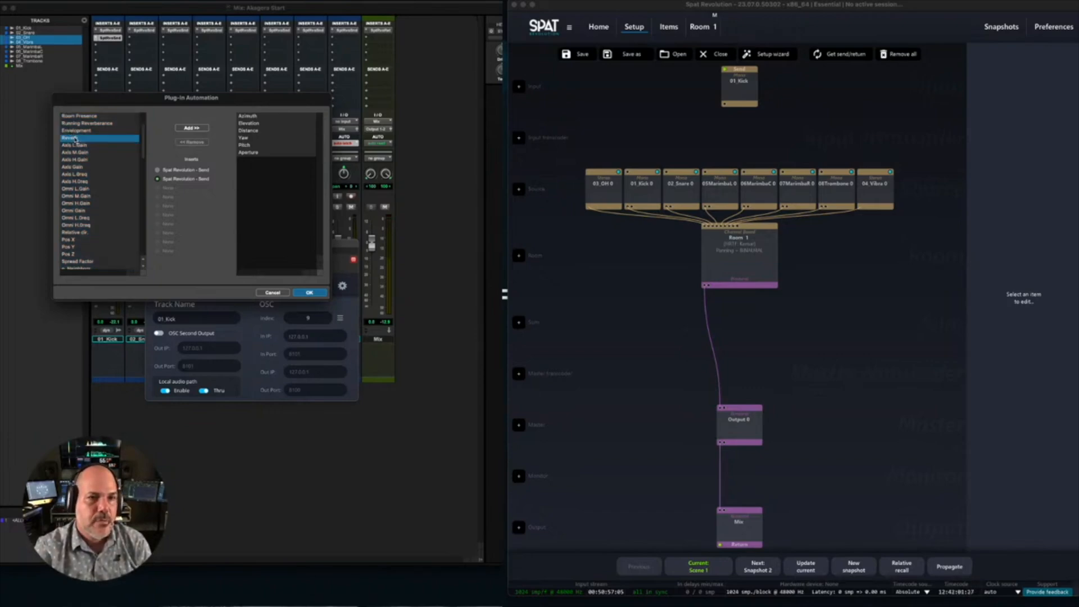
pyautogui.doubleClick(76, 138)
pyautogui.scroll(3, 75, 147)
pyautogui.doubleClick(73, 145)
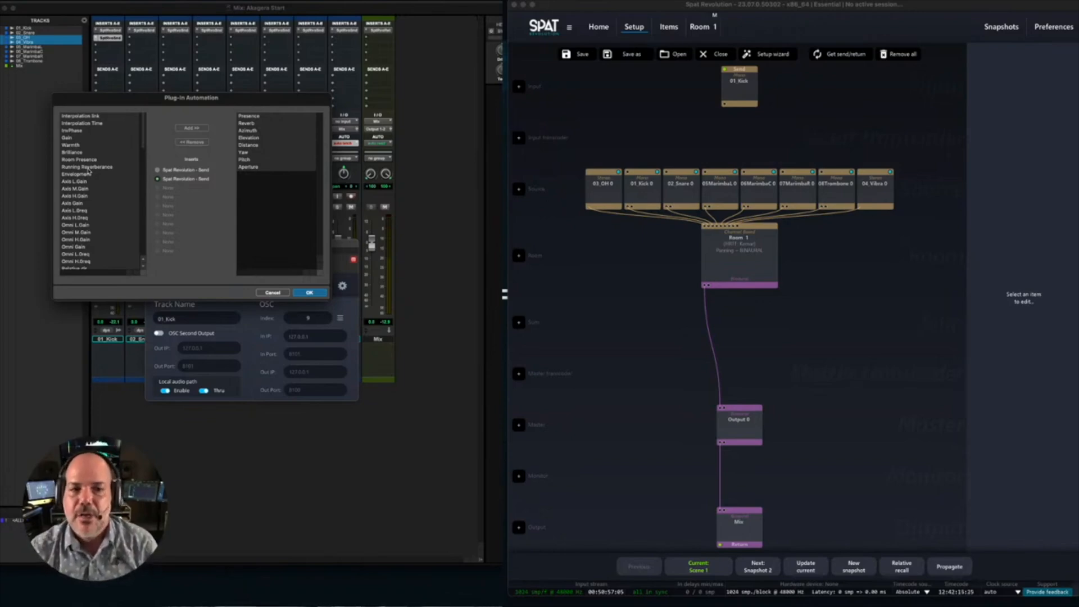
pyautogui.click(308, 293)
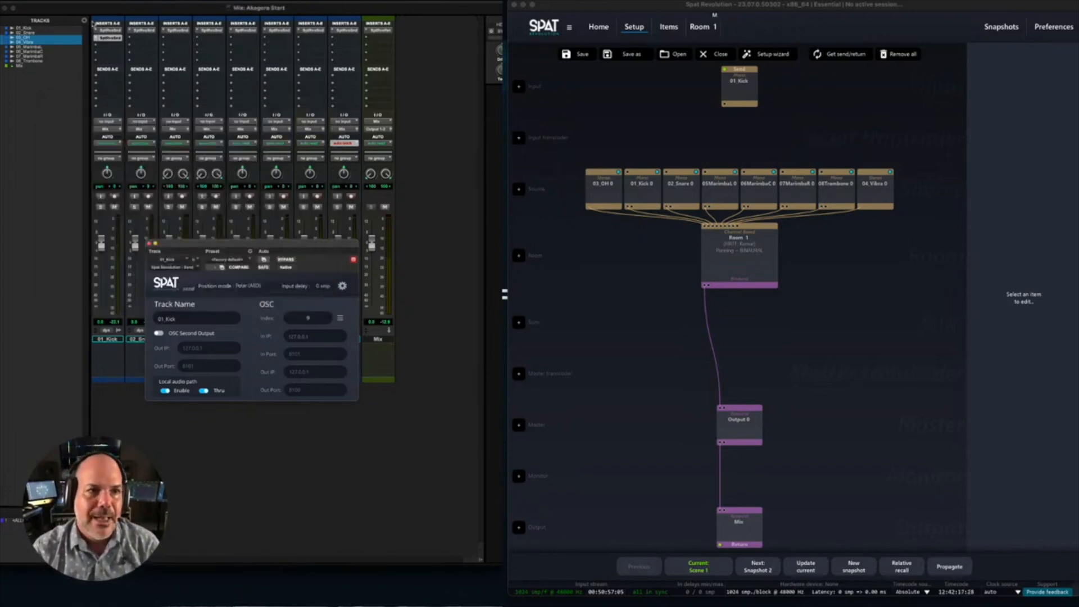
# - Copy 01_Kick's second Spat send to the second insert slot of every other source track, from 02_Snare through 08_Trombone
pyautogui.moveTo(110, 41); pyautogui.dragTo(138, 40)
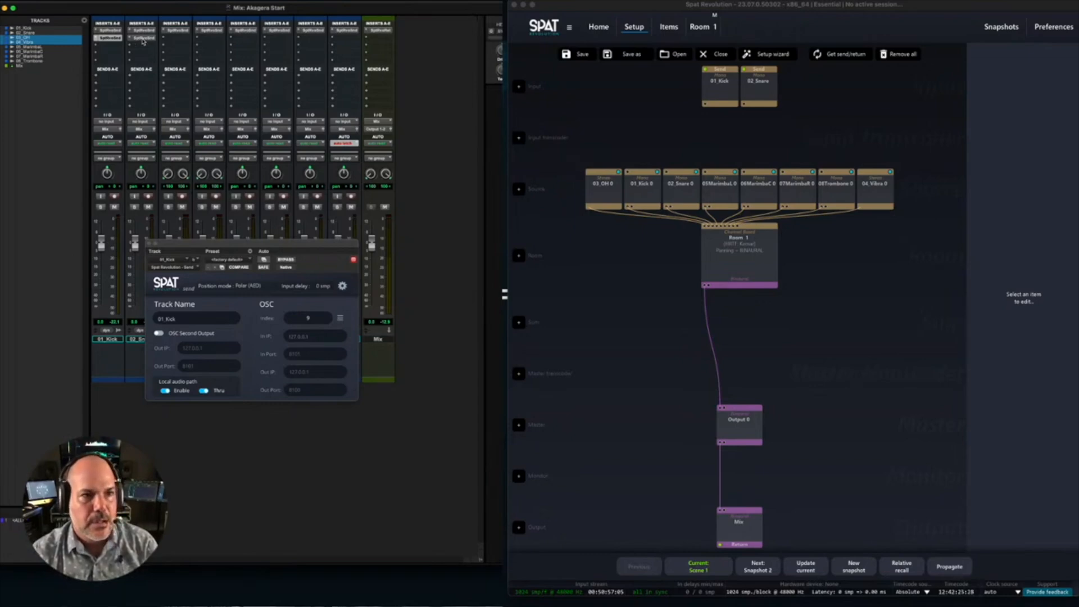
pyautogui.moveTo(143, 41); pyautogui.dragTo(182, 42)
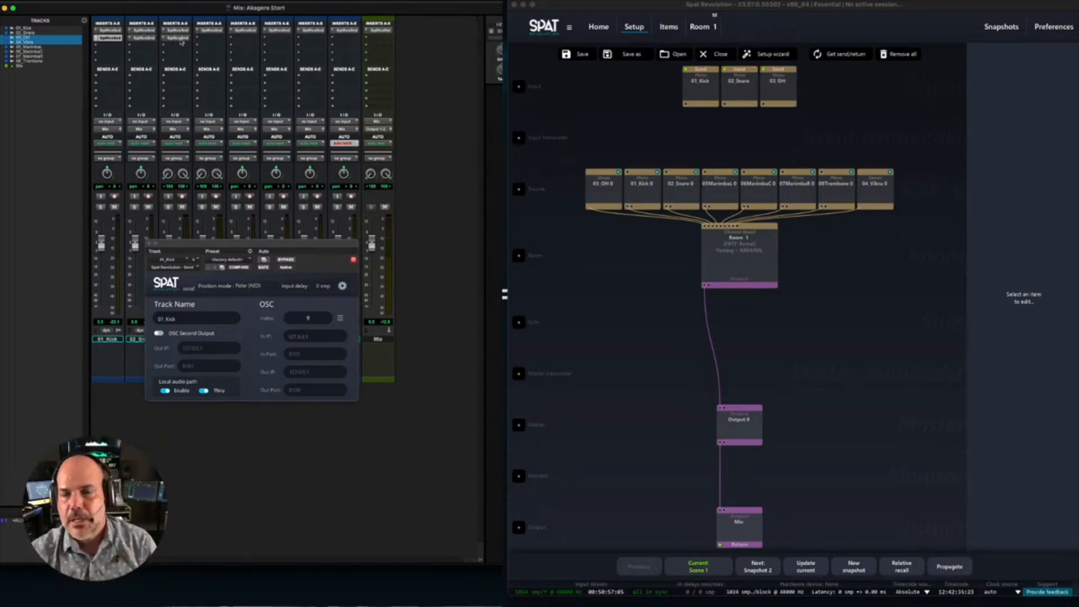
pyautogui.moveTo(181, 41); pyautogui.dragTo(344, 40)
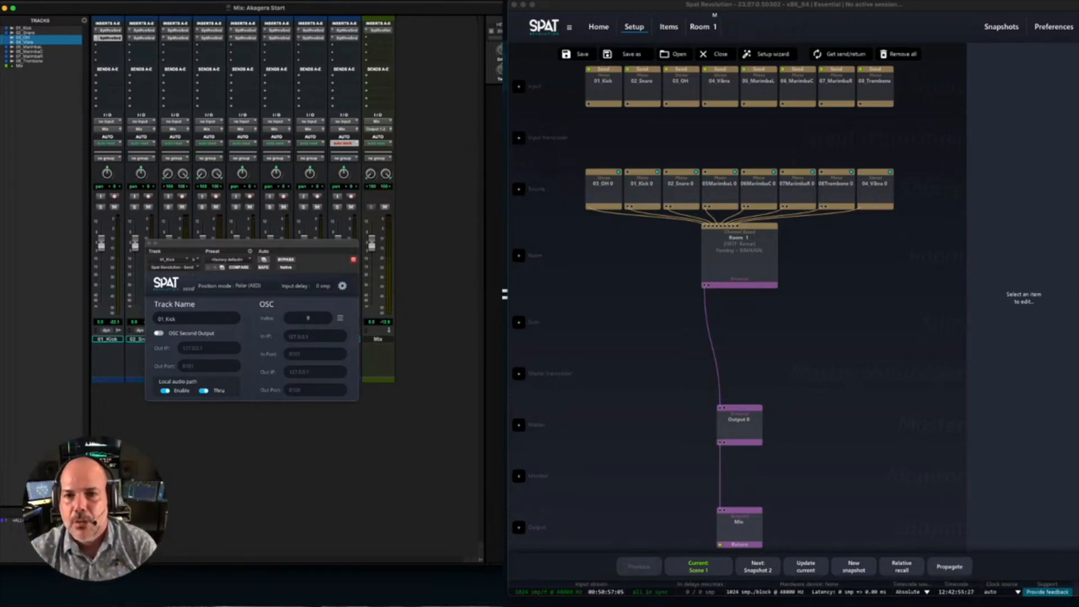
# - Remove the eight old source blocks from the Spat Revolution setup, keeping the new inputs and Room 1
pyautogui.click(571, 108)
pyautogui.moveTo(564, 96); pyautogui.dragTo(911, 101)
pyautogui.moveTo(574, 144); pyautogui.dragTo(933, 201)
pyautogui.click(998, 65)
pyautogui.click(868, 326)
# - Connect the new input blocks to Room 1, open the room, and play the session to check the signal
pyautogui.moveTo(574, 85); pyautogui.dragTo(759, 257)
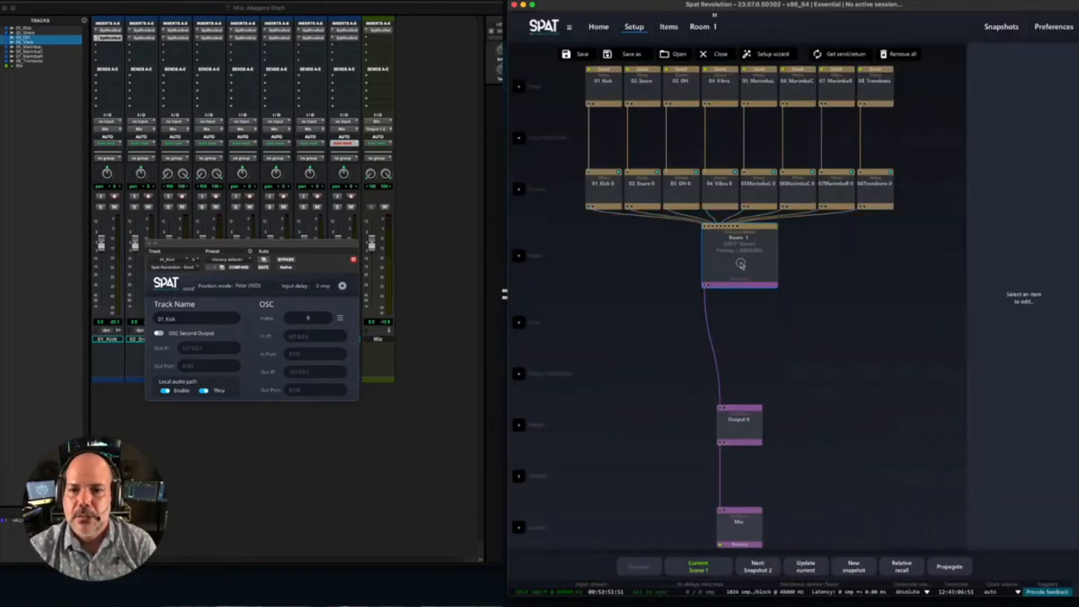
pyautogui.doubleClick(742, 265)
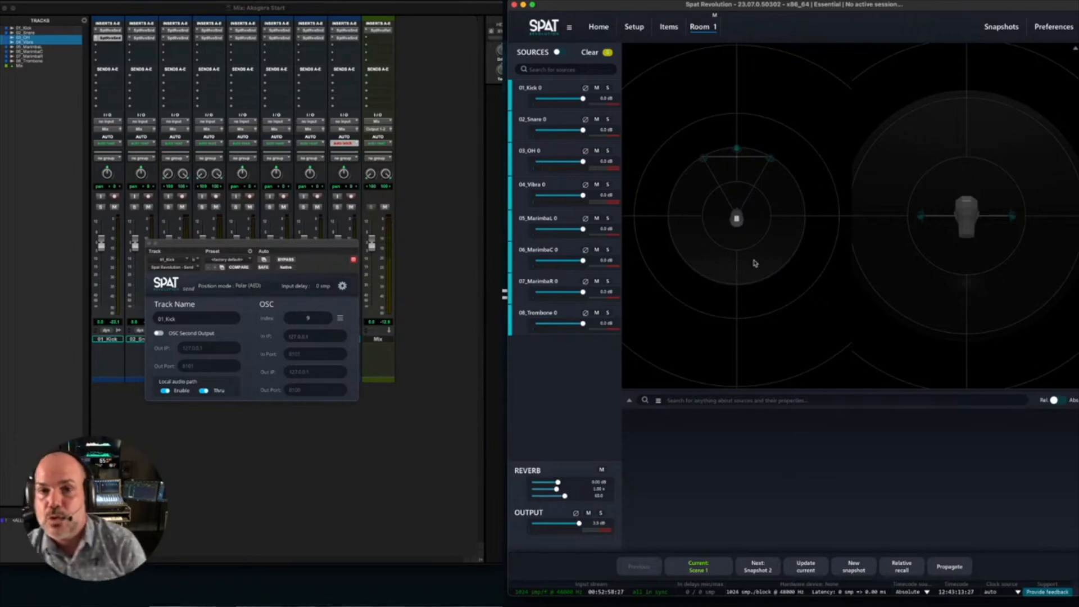
pyautogui.click(181, 8)
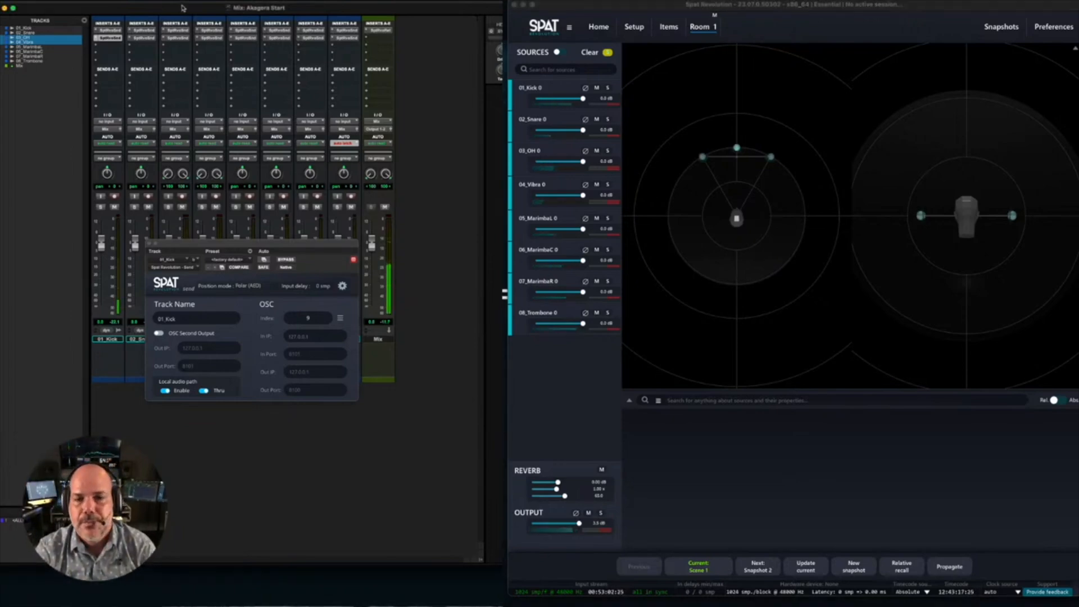
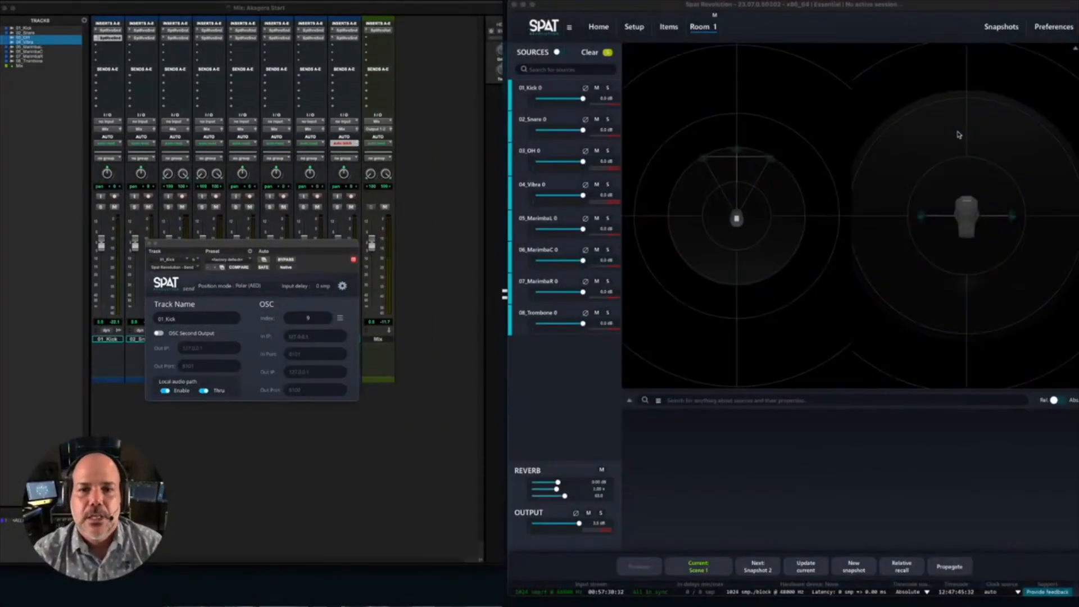
# - Re-engage the local audio path in the Mix track's Spat Return
pyautogui.click(379, 31)
pyautogui.click(164, 391)
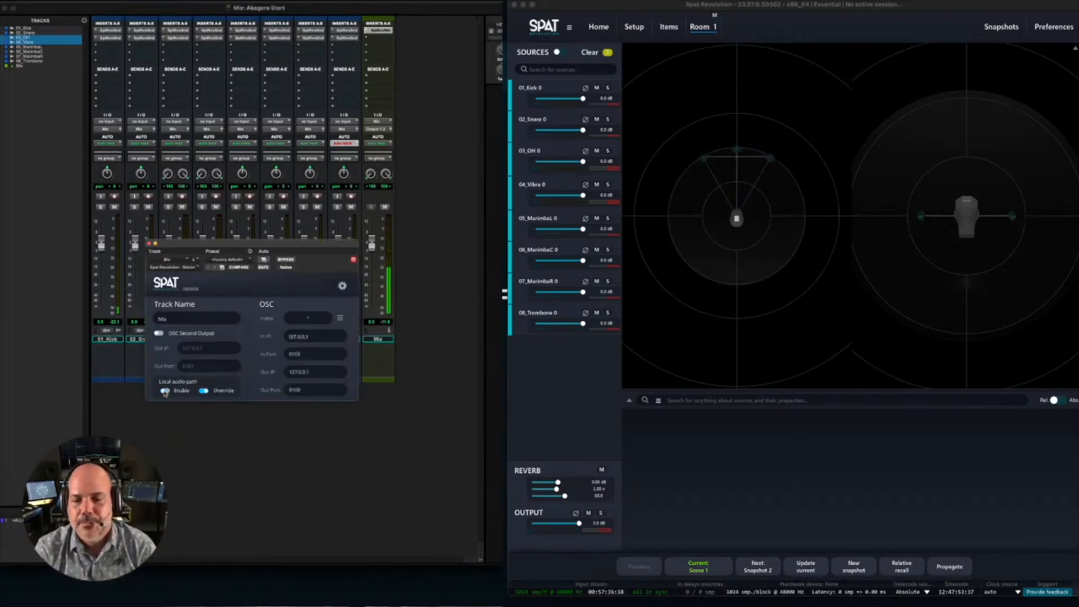
pyautogui.click(165, 391)
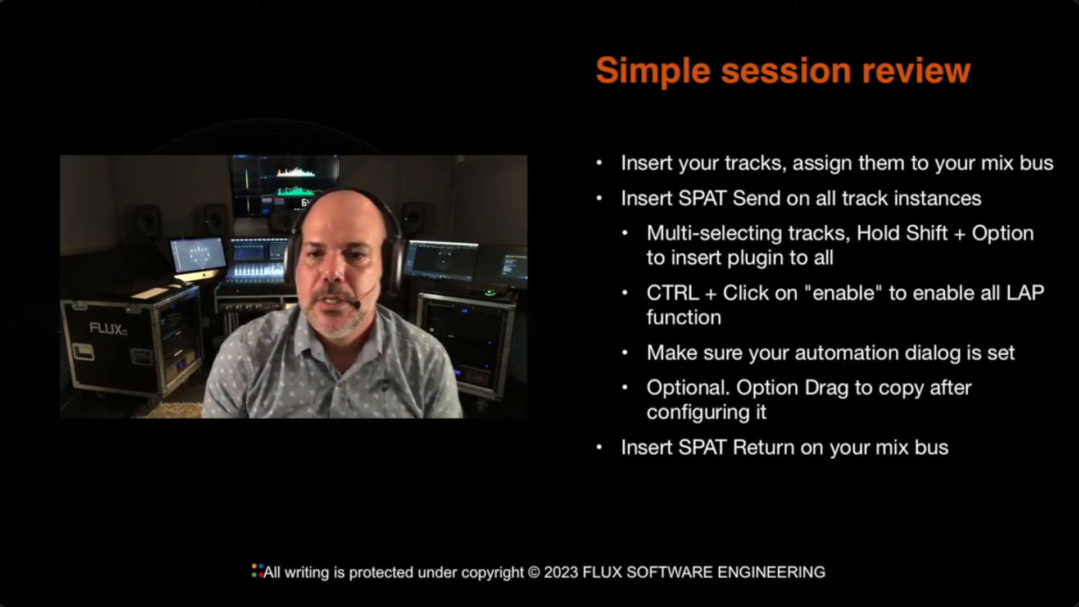
pyautogui.press('Right')
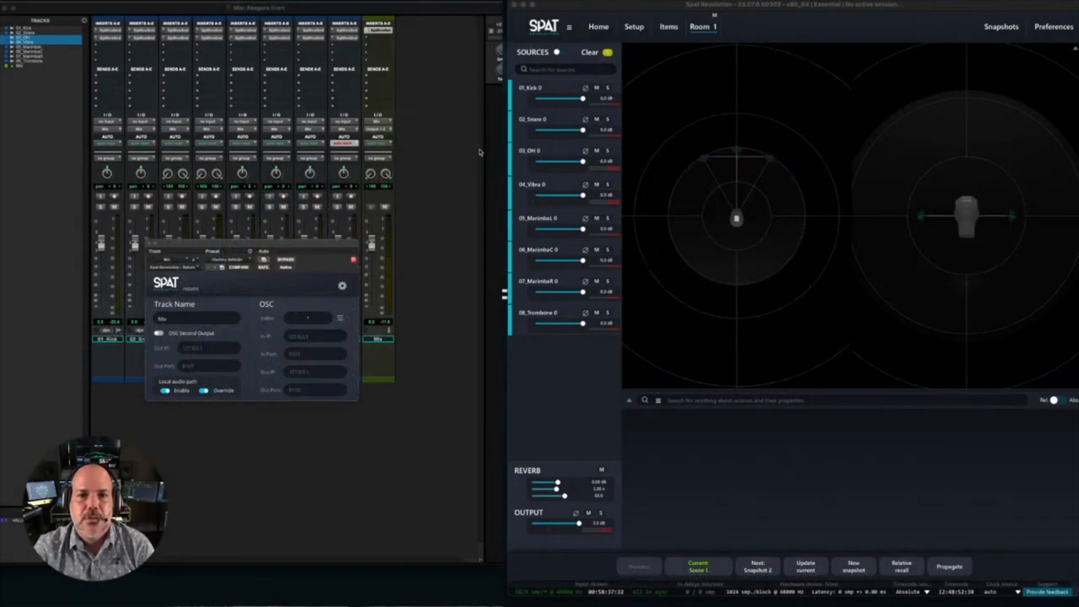
# - Change the Mix track's width to 9.1.6 and open its Spat Return to engage the new instance
pyautogui.click(444, 153)
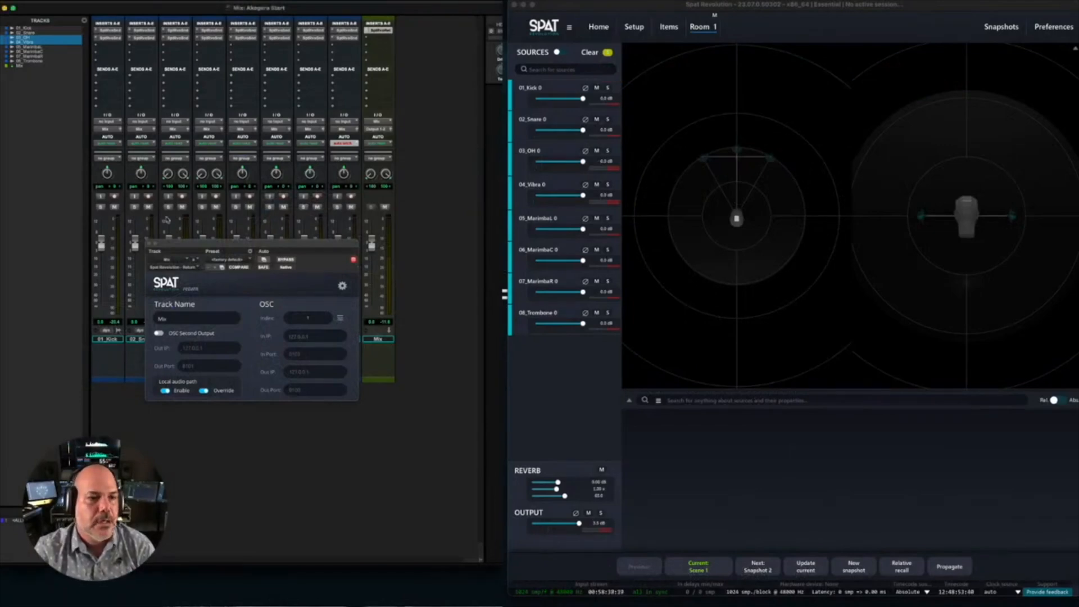
pyautogui.click(150, 243)
pyautogui.click(20, 66)
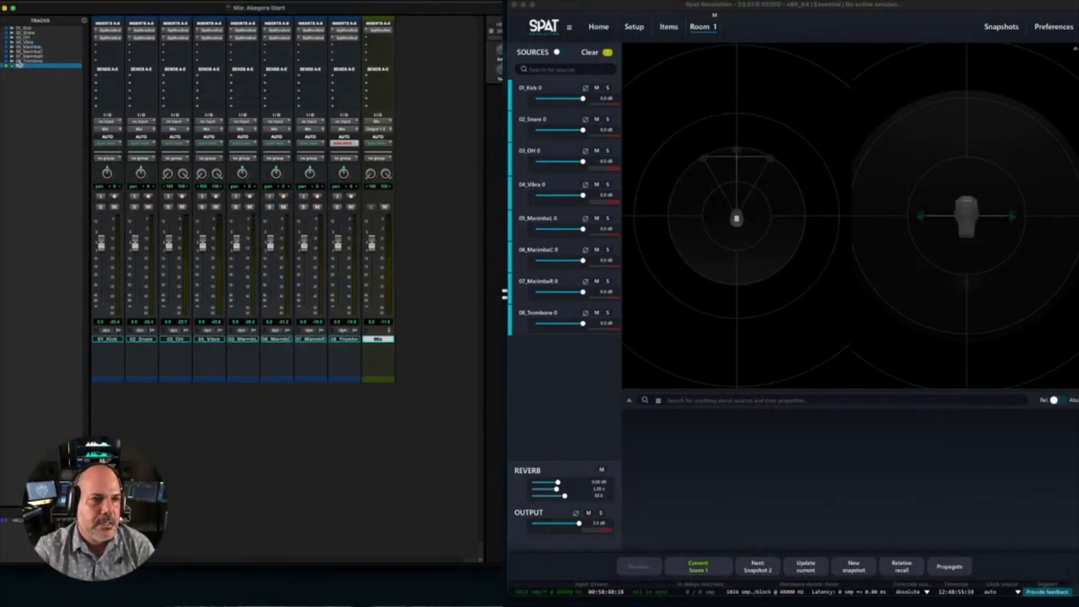
pyautogui.rightClick(21, 68)
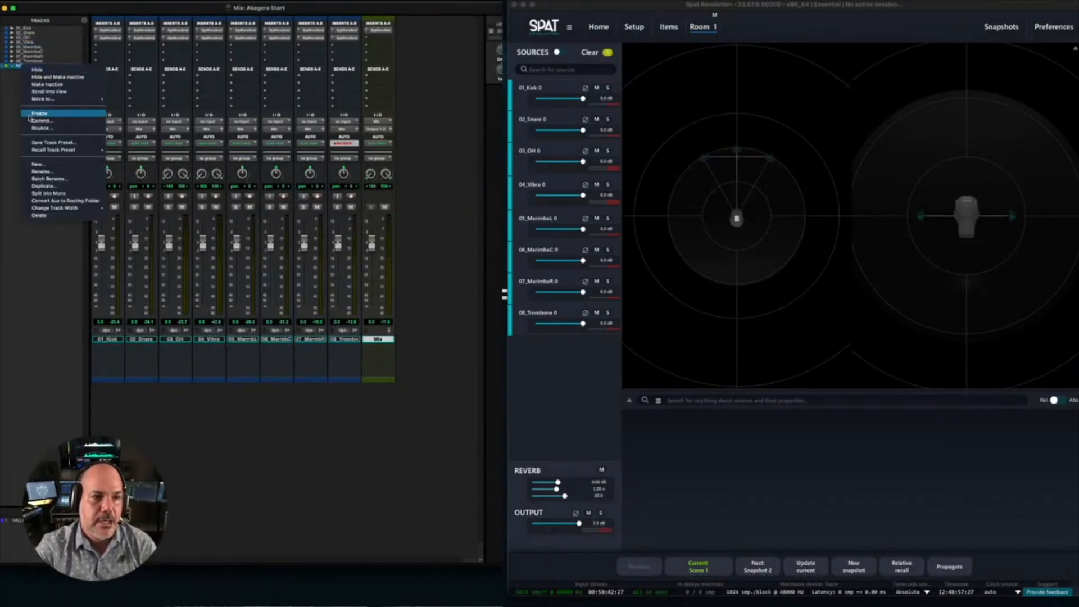
pyautogui.moveTo(48, 212)
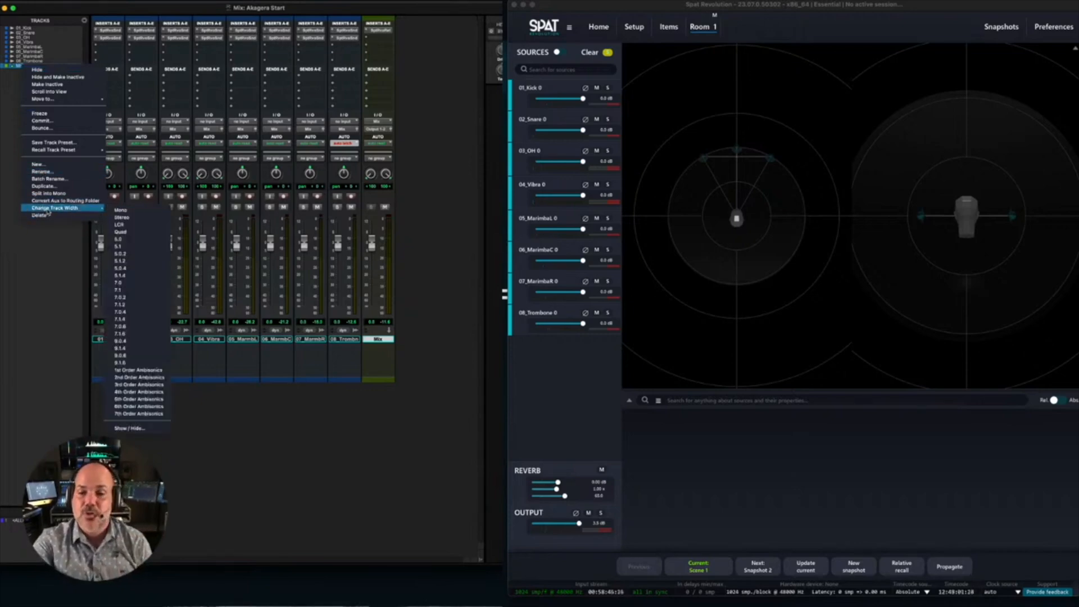
pyautogui.click(140, 363)
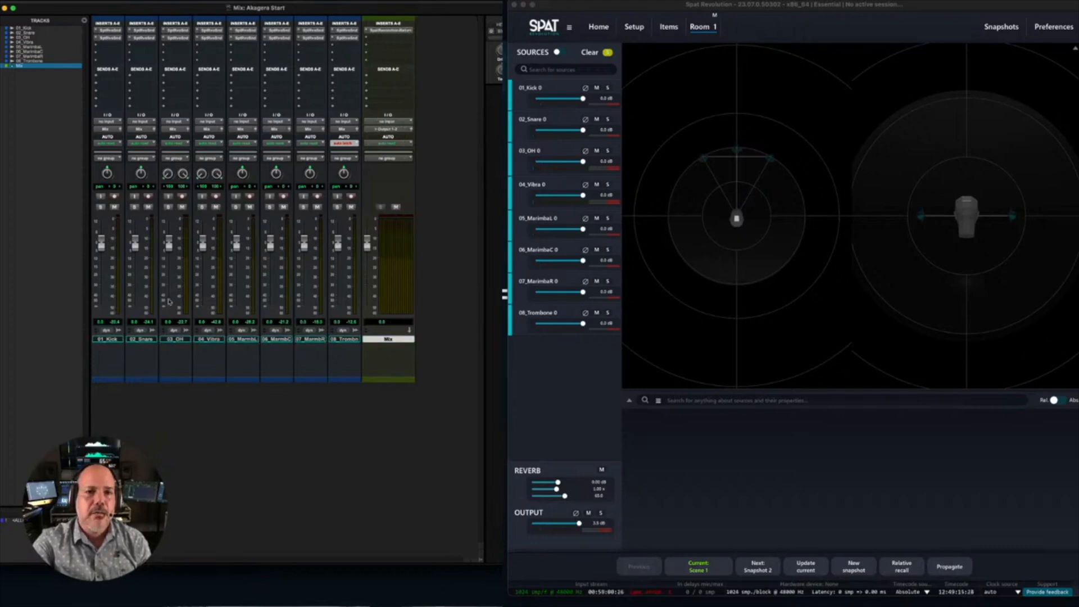
pyautogui.click(385, 32)
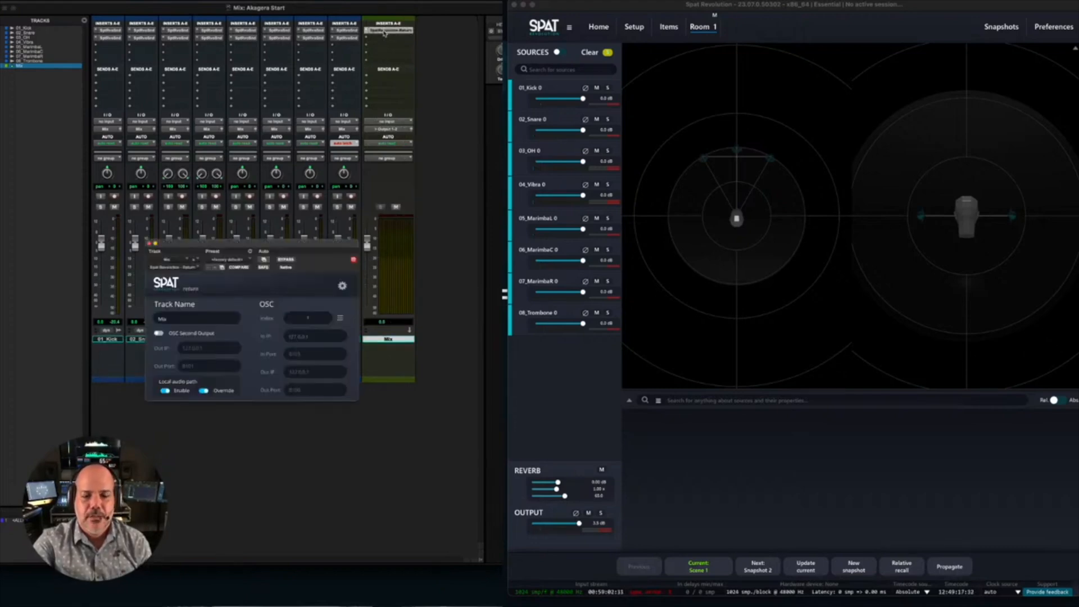
pyautogui.click(149, 243)
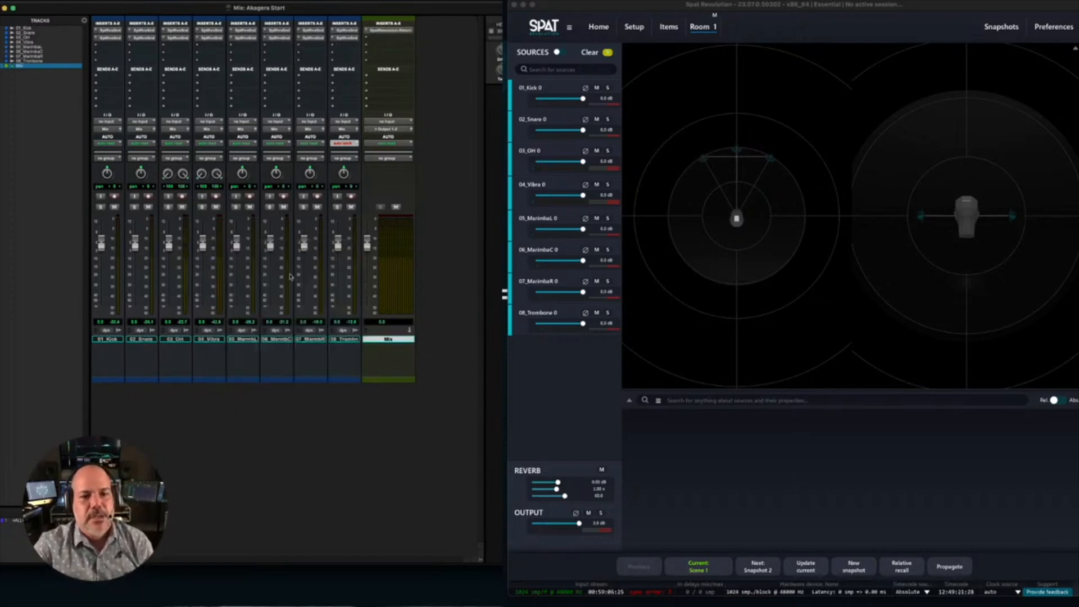
# - Rename the Mix track as 9.1.6 Bed and check the track name in its Spat Return
pyautogui.doubleClick(379, 340)
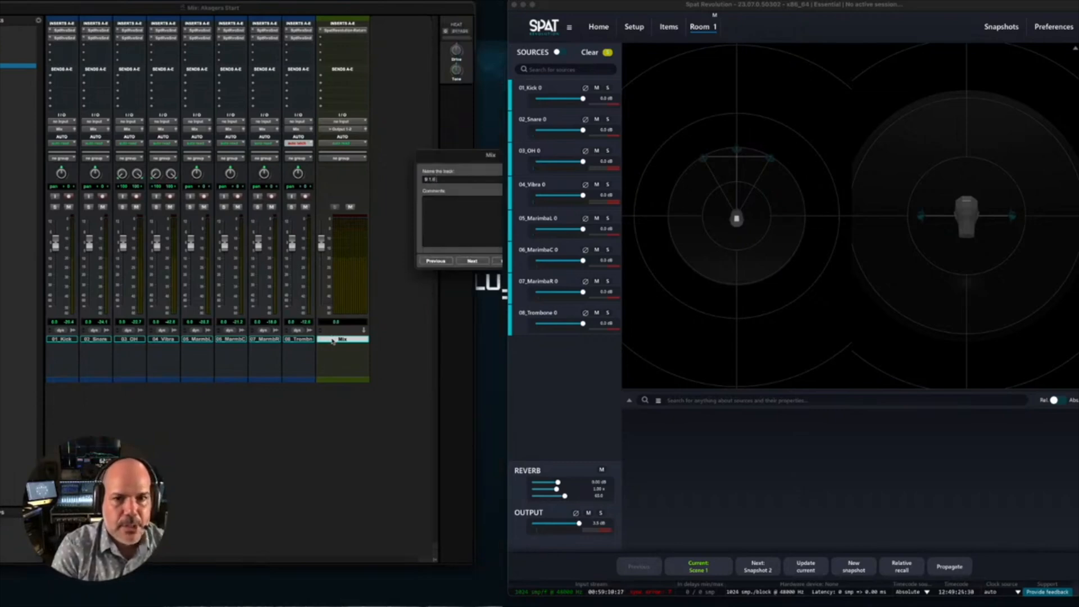
pyautogui.press('Return')
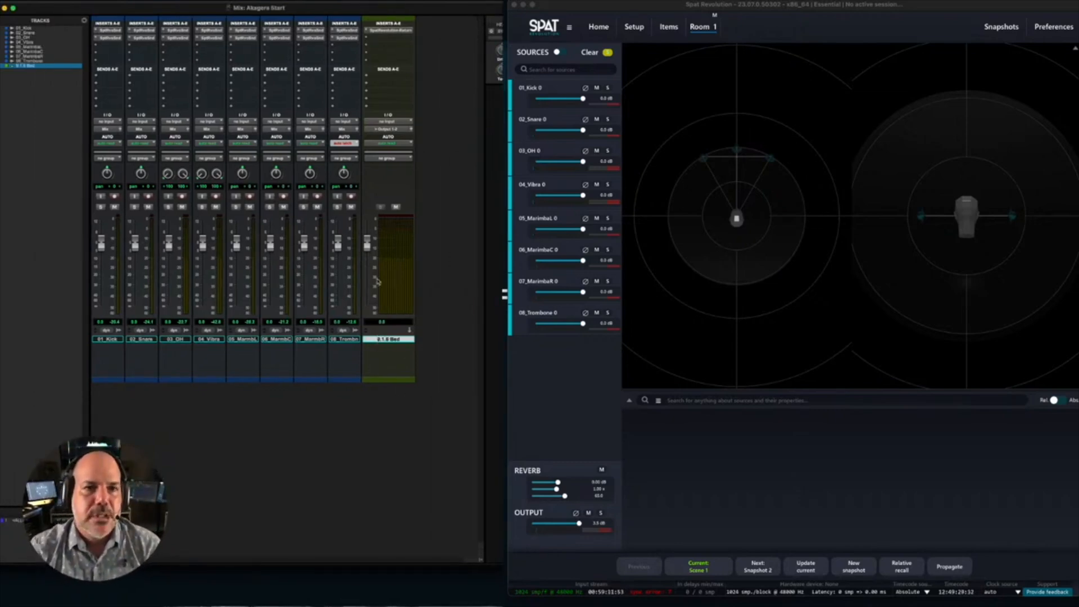
pyautogui.click(387, 31)
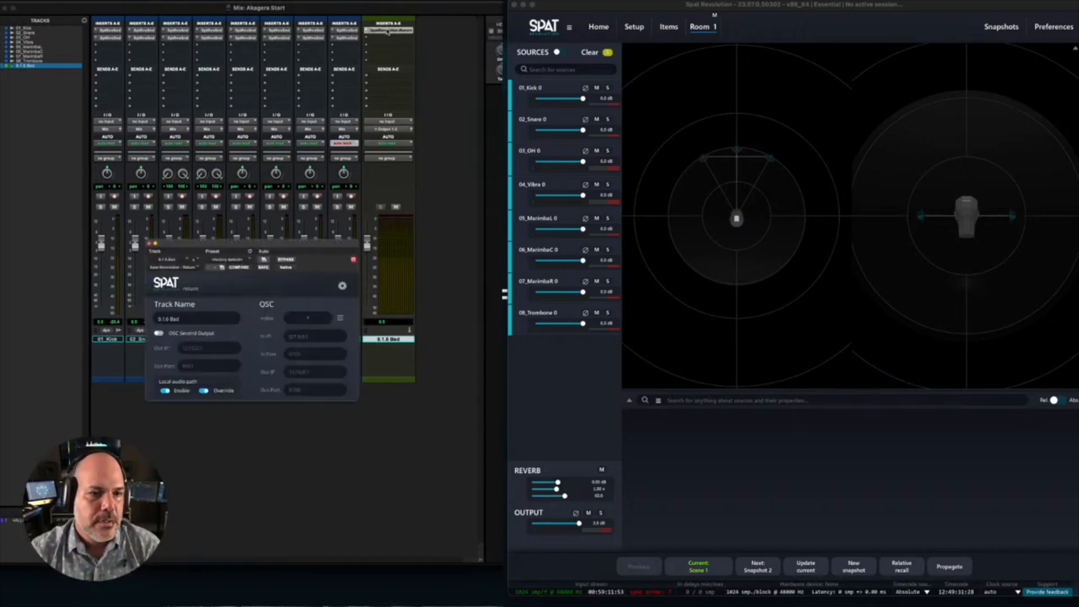
pyautogui.click(149, 243)
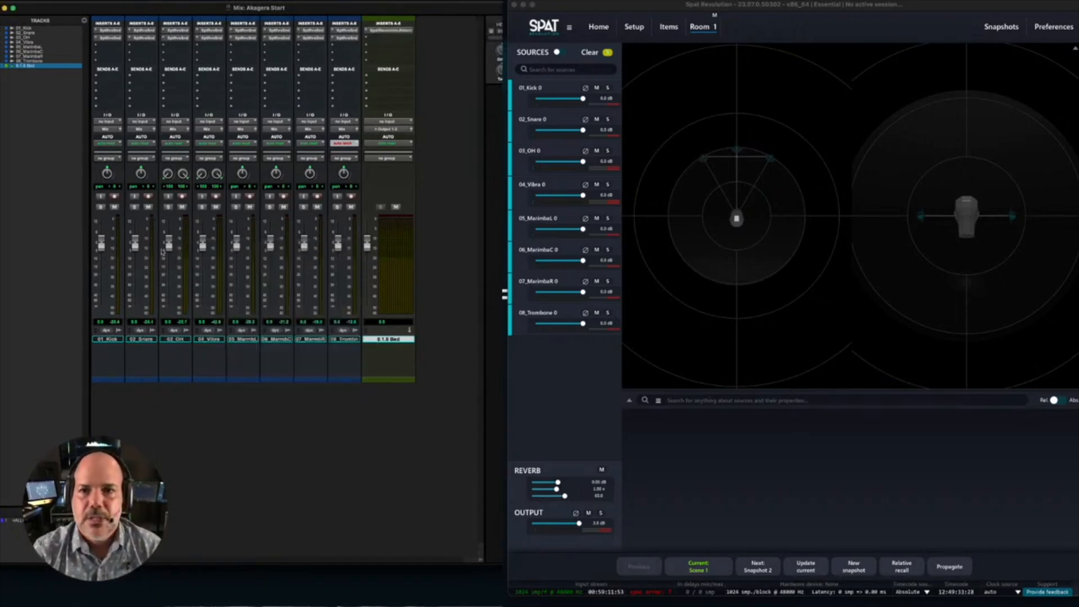
# - In the Spat Revolution setup, set Room 1's output to Channel Based with the 7.1.4 Dolby Atmos speaker arrangement
pyautogui.click(605, 383)
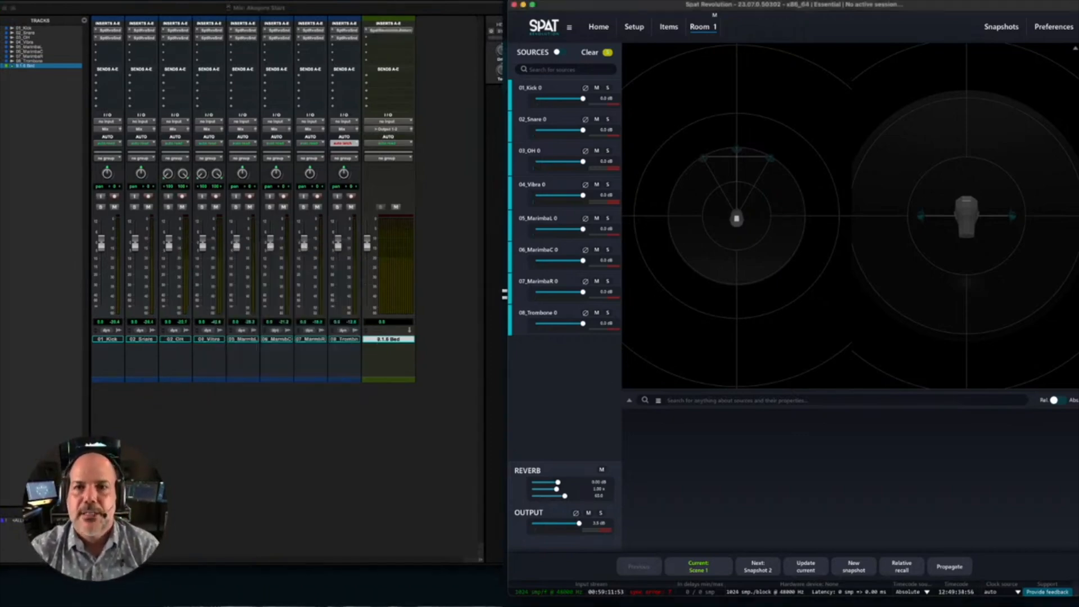
pyautogui.click(634, 27)
pyautogui.click(738, 532)
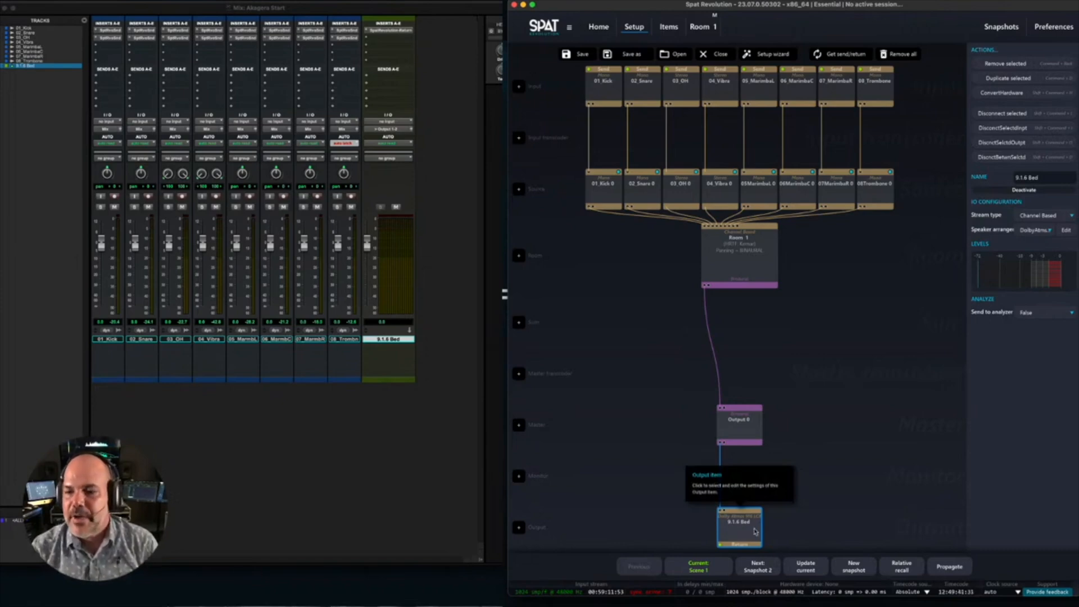
pyautogui.click(739, 281)
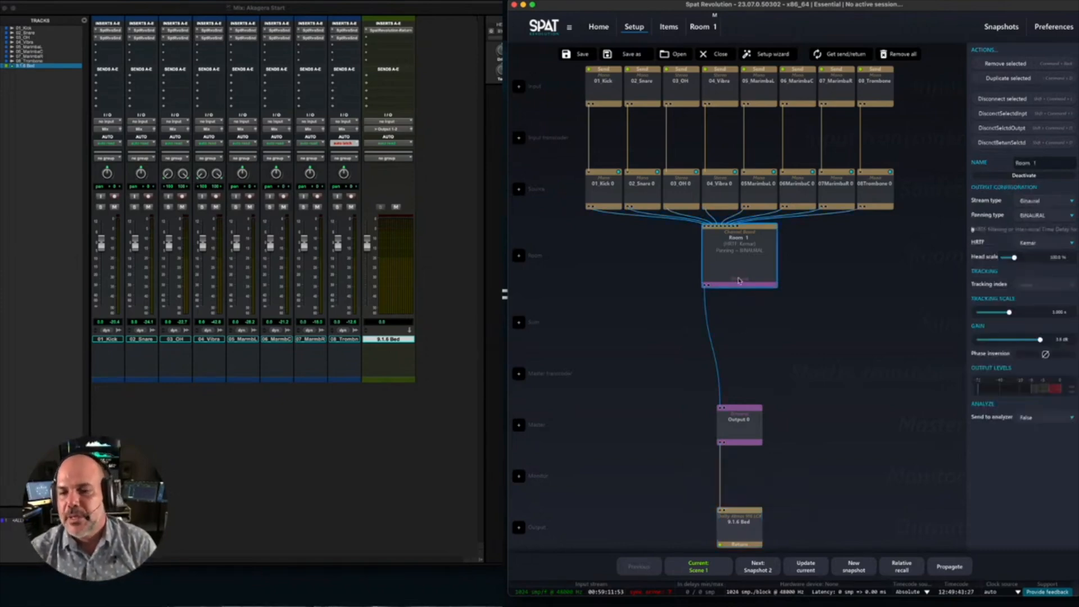
pyautogui.click(1034, 203)
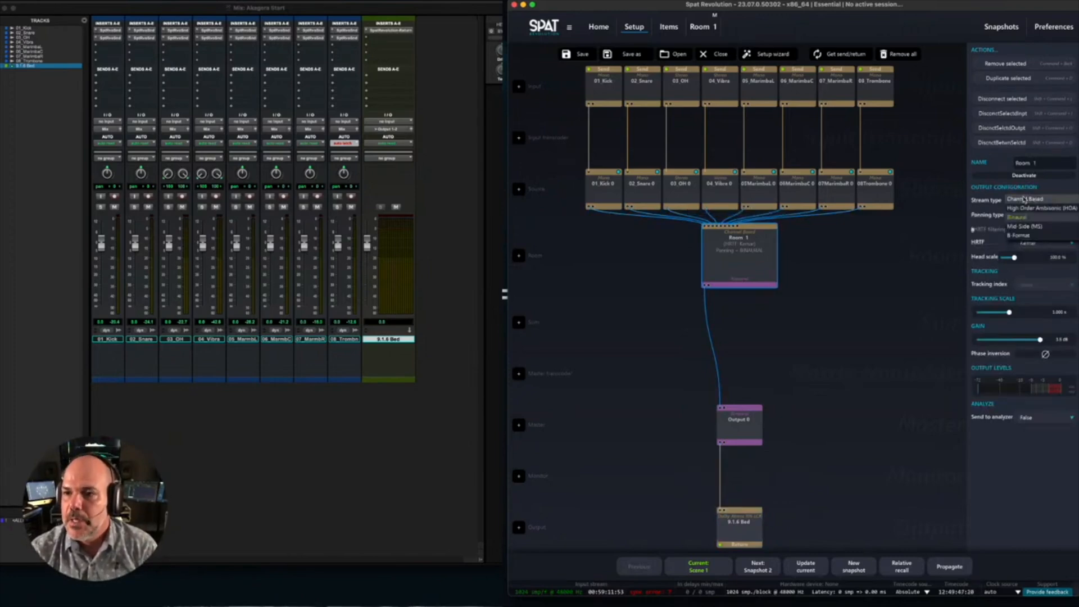
pyautogui.click(1028, 189)
pyautogui.click(1033, 215)
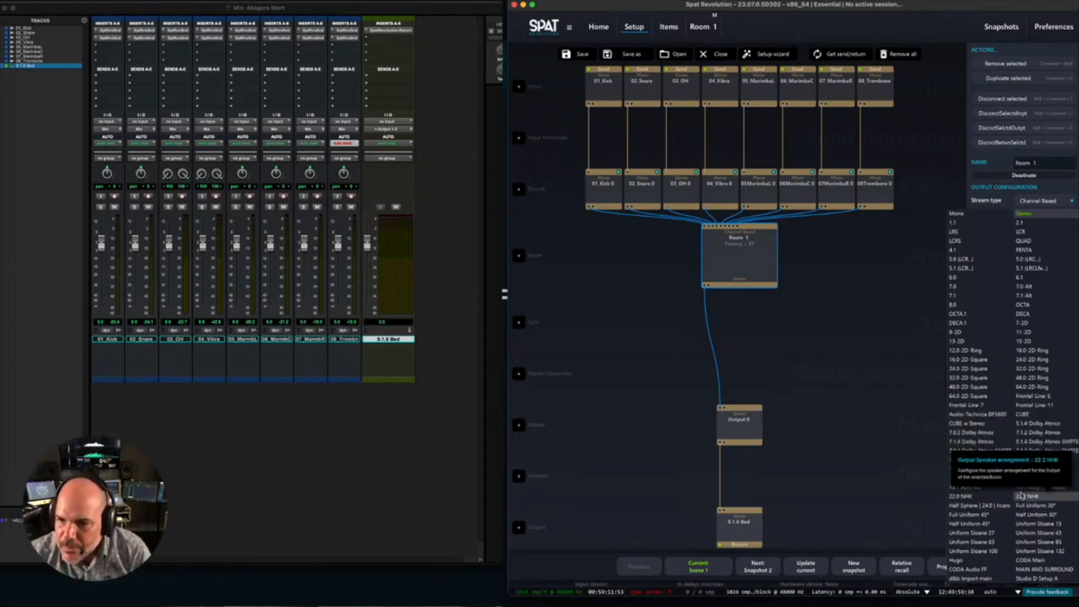
pyautogui.click(989, 442)
pyautogui.click(957, 394)
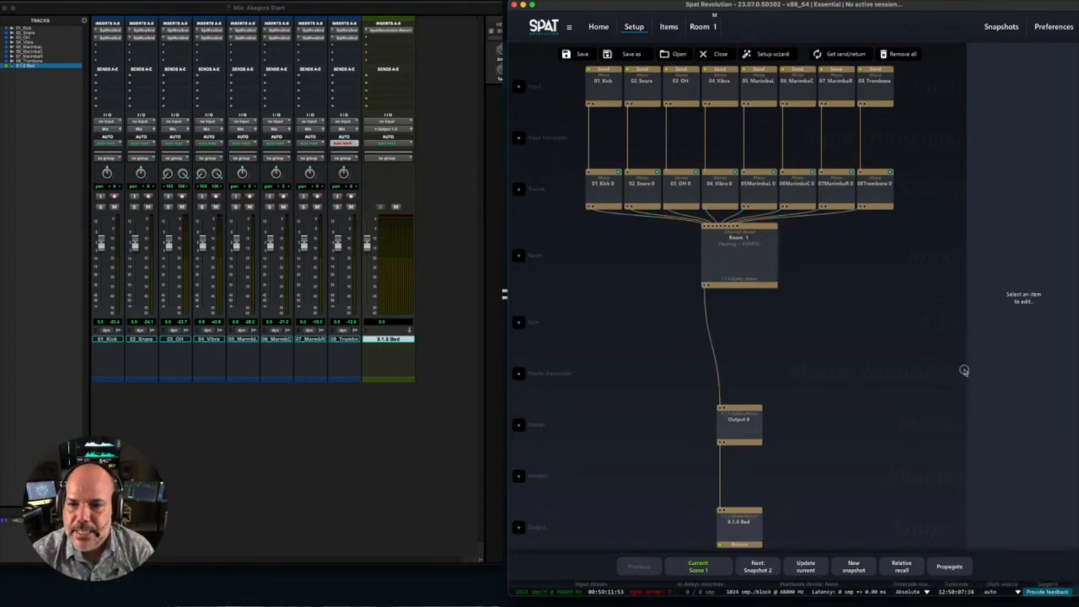
# - Examine Room 1's speaker arrangement and the settings of the Output 0 master and 9.1.6 Bed output blocks
pyautogui.click(753, 262)
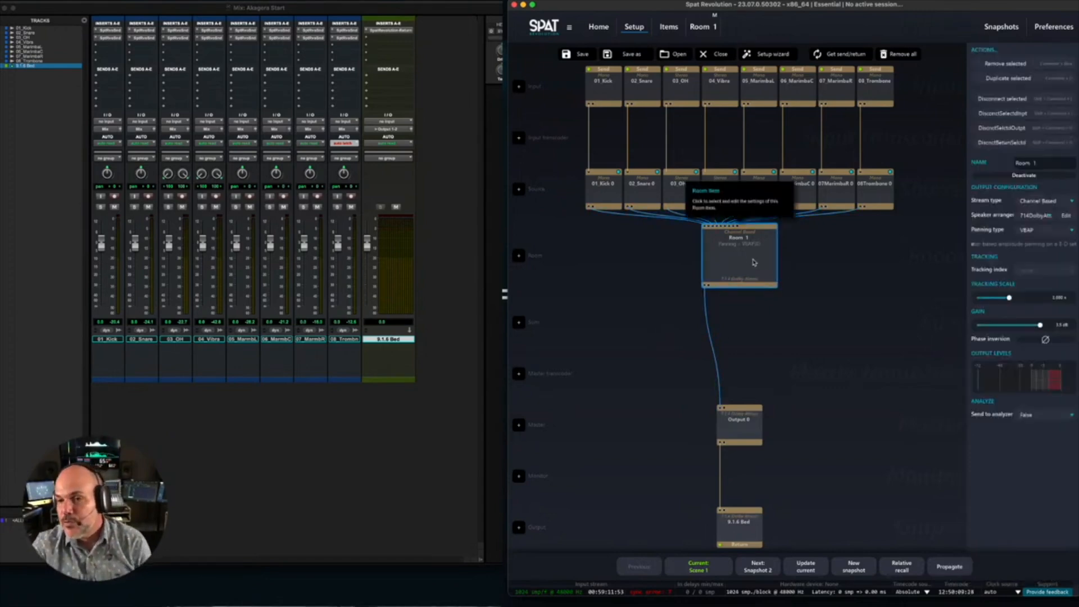
pyautogui.click(1039, 216)
pyautogui.click(807, 254)
pyautogui.click(738, 264)
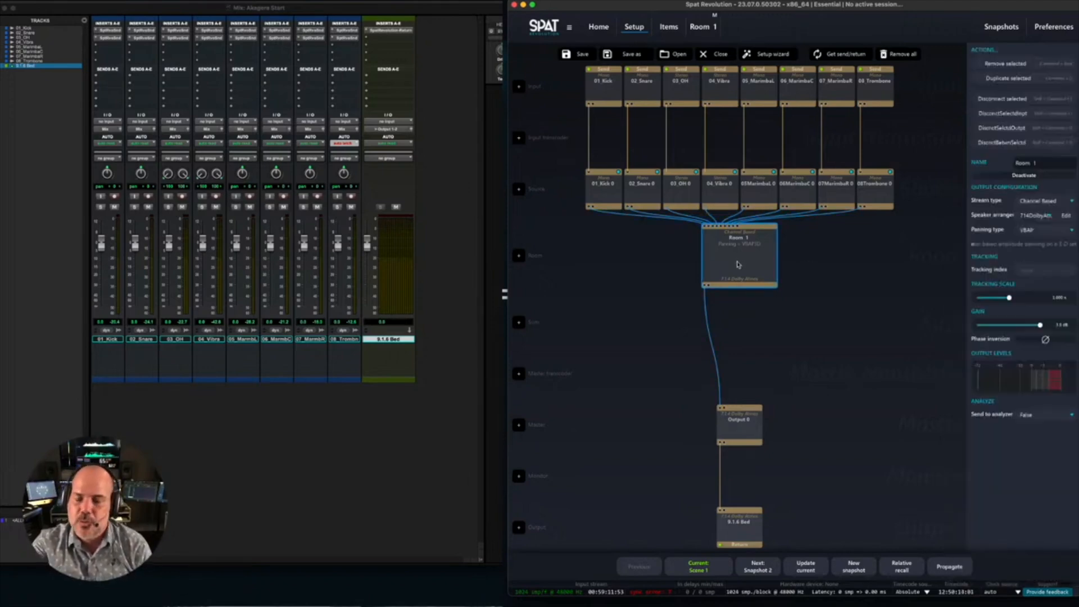
pyautogui.click(743, 431)
pyautogui.click(745, 529)
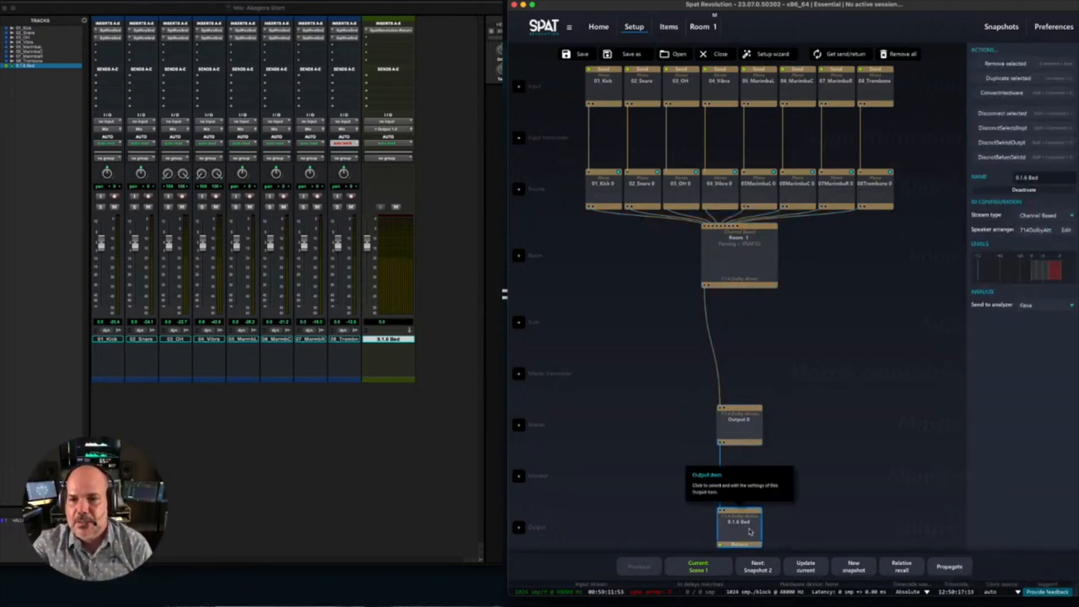
# - Open Room 1 and spread its front sources, including 02_Snare and 06_MarimbaC, outward in an arc beyond the front speakers
pyautogui.doubleClick(740, 267)
pyautogui.moveTo(701, 155); pyautogui.dragTo(666, 124)
pyautogui.moveTo(733, 152); pyautogui.dragTo(763, 199)
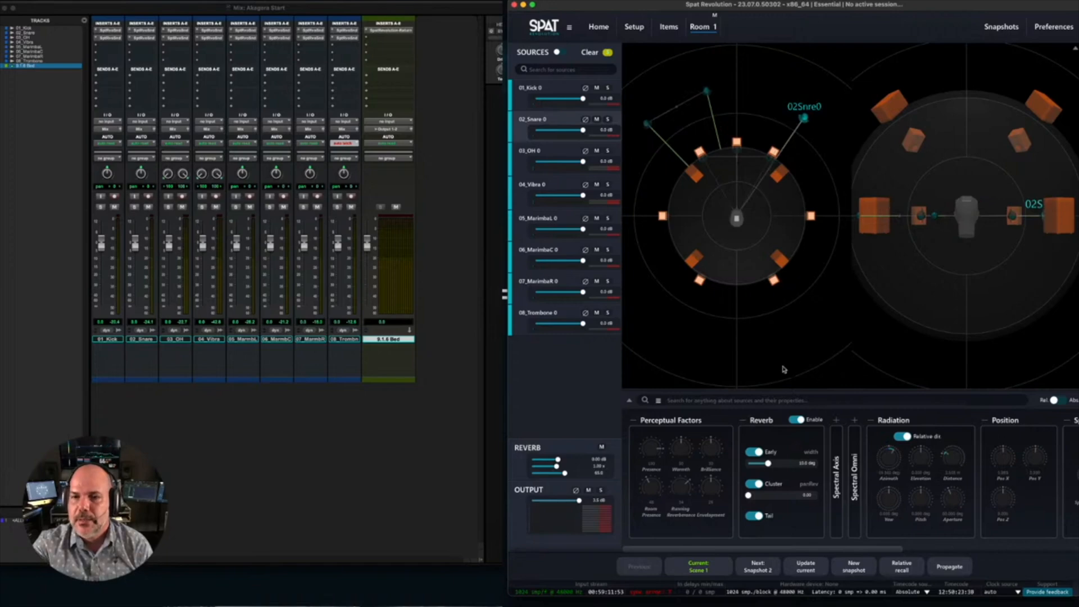
pyautogui.moveTo(769, 160); pyautogui.dragTo(799, 136)
pyautogui.moveTo(737, 152); pyautogui.dragTo(831, 151)
pyautogui.moveTo(738, 153); pyautogui.dragTo(649, 109)
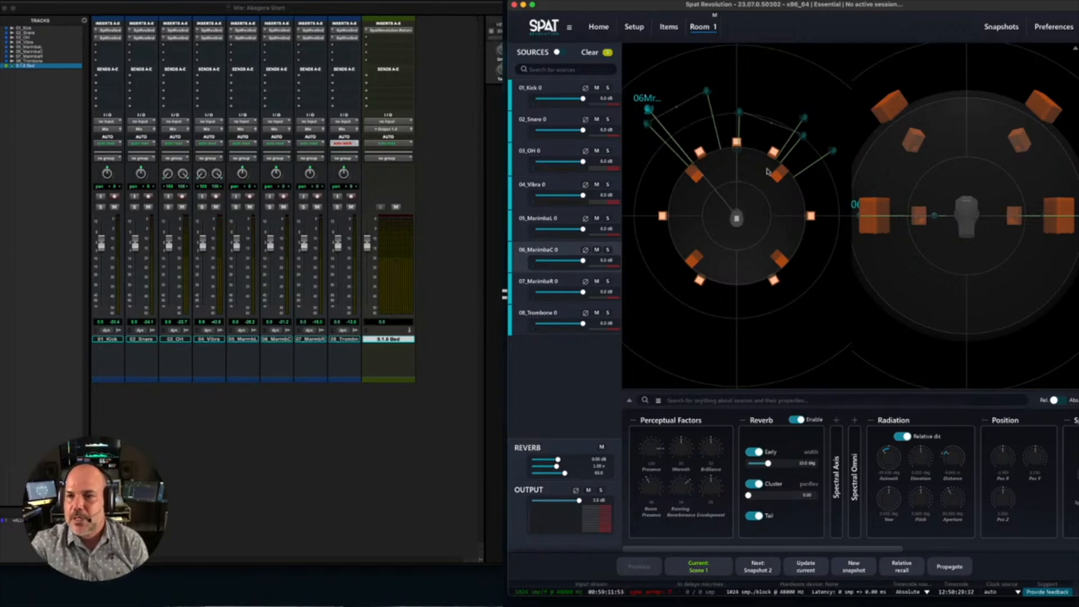
# - Inspect the stream configurations of Room 1 and the 9.1.6 Bed output in the setup
pyautogui.scroll(-3, 704, 194)
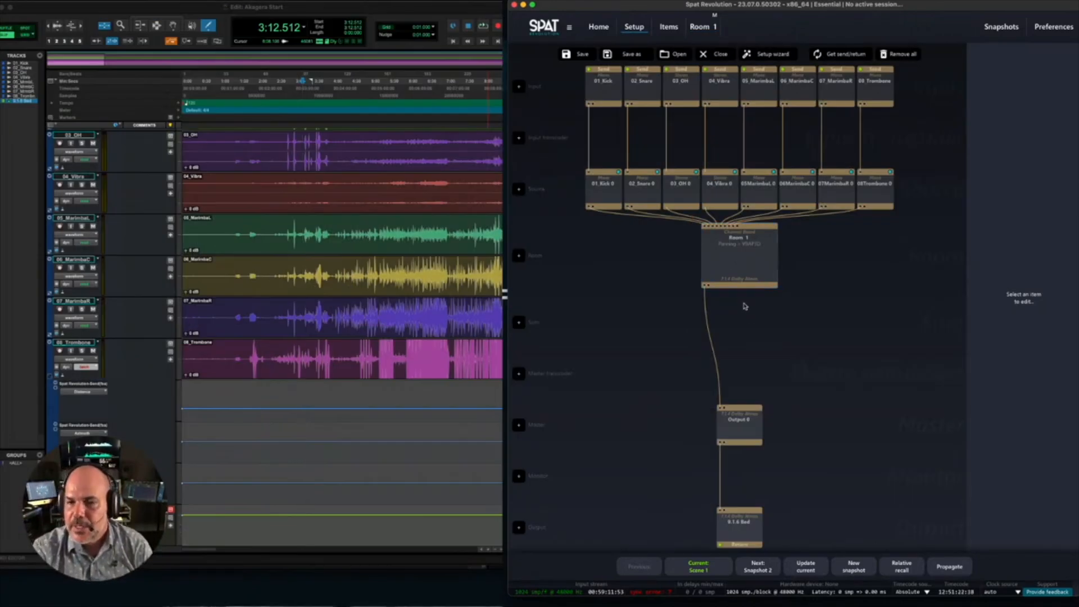
pyautogui.click(723, 264)
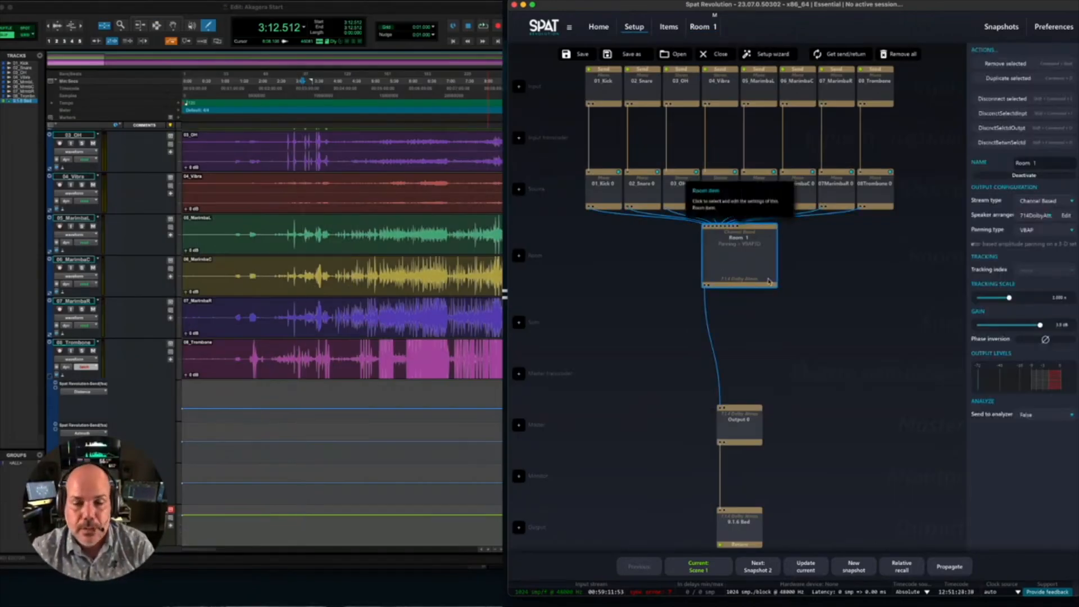
pyautogui.click(744, 521)
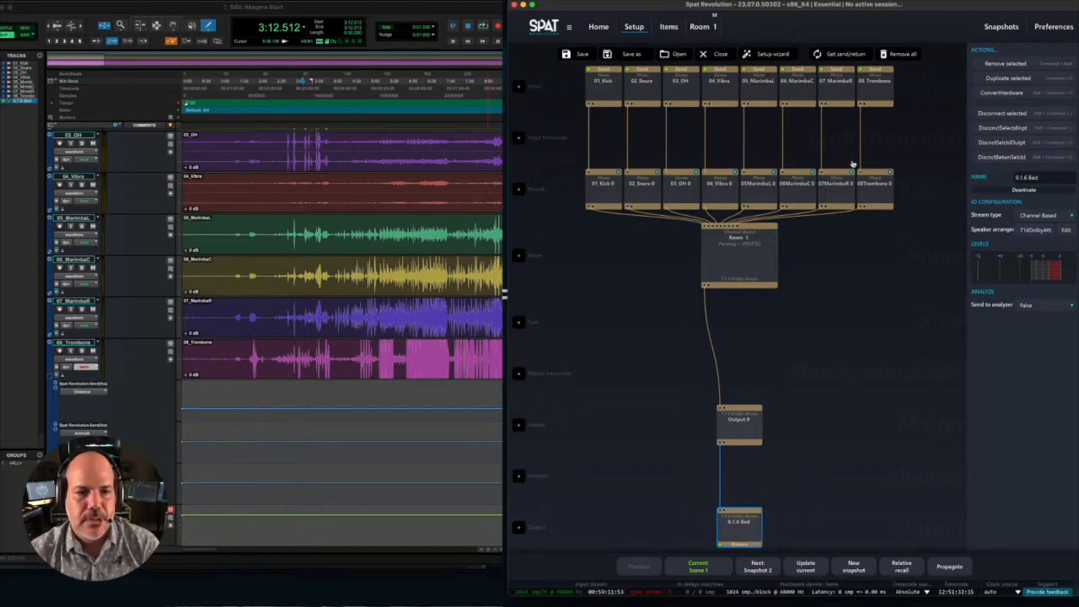
pyautogui.press('super+Tab')
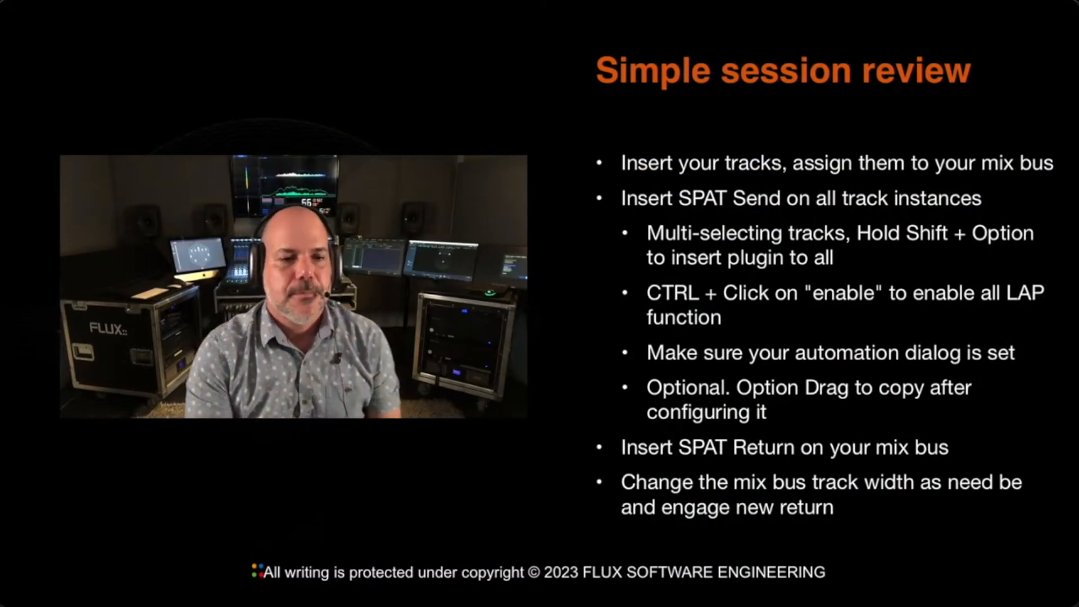
pyautogui.press('Right')
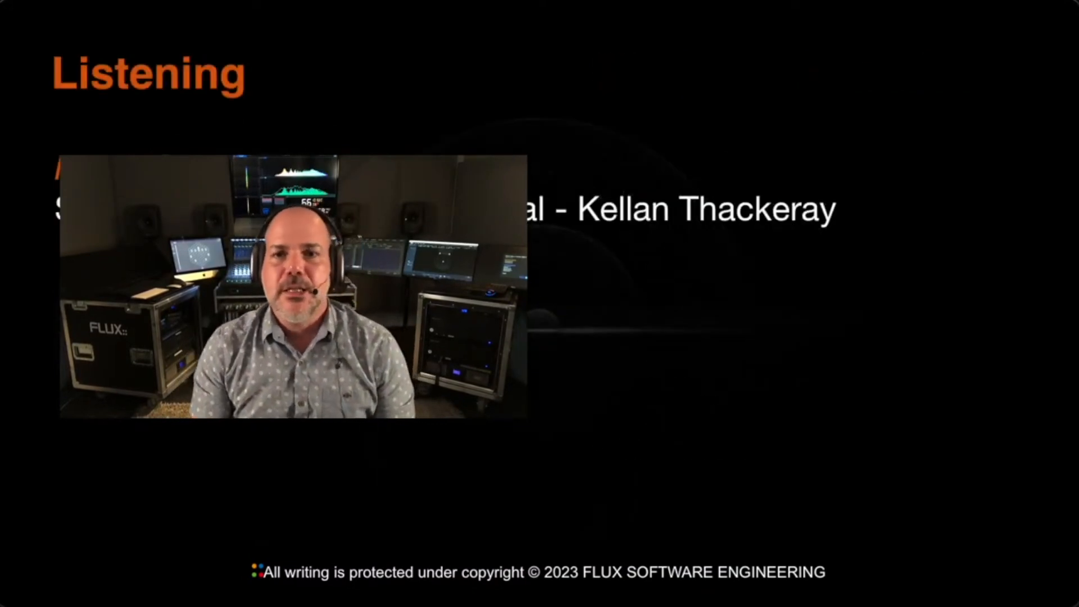
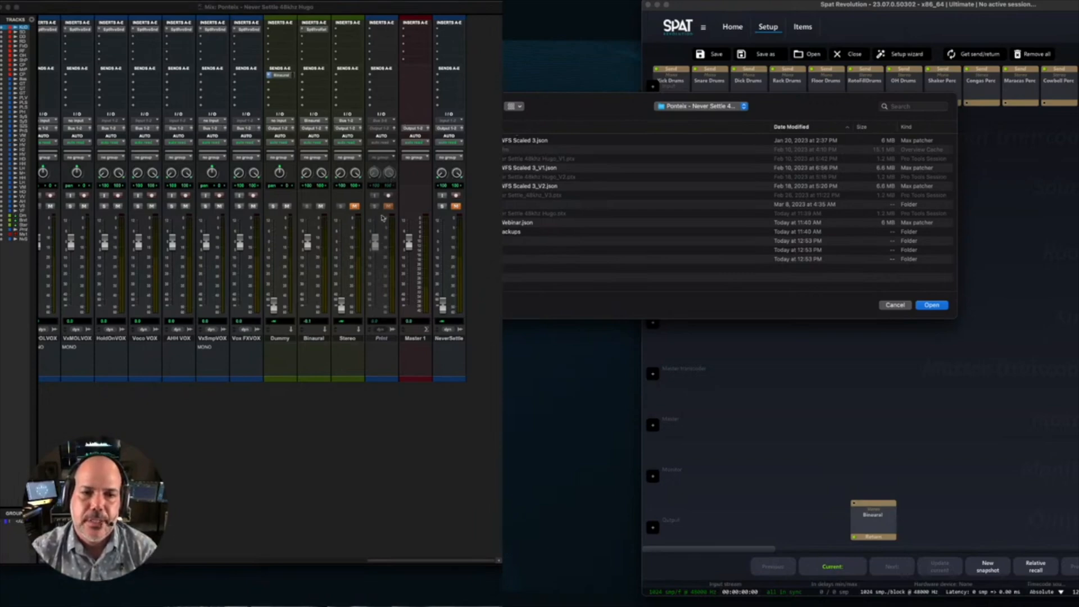
# - Open the session file Never Settle Webinar.json in Spat Revolution
pyautogui.click(382, 218)
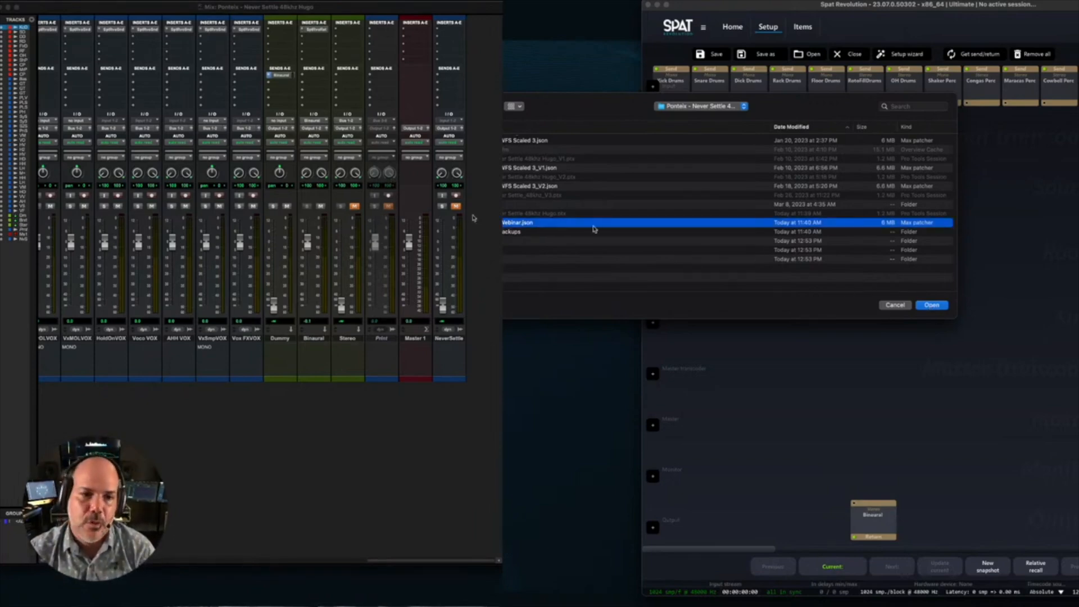
pyautogui.click(936, 306)
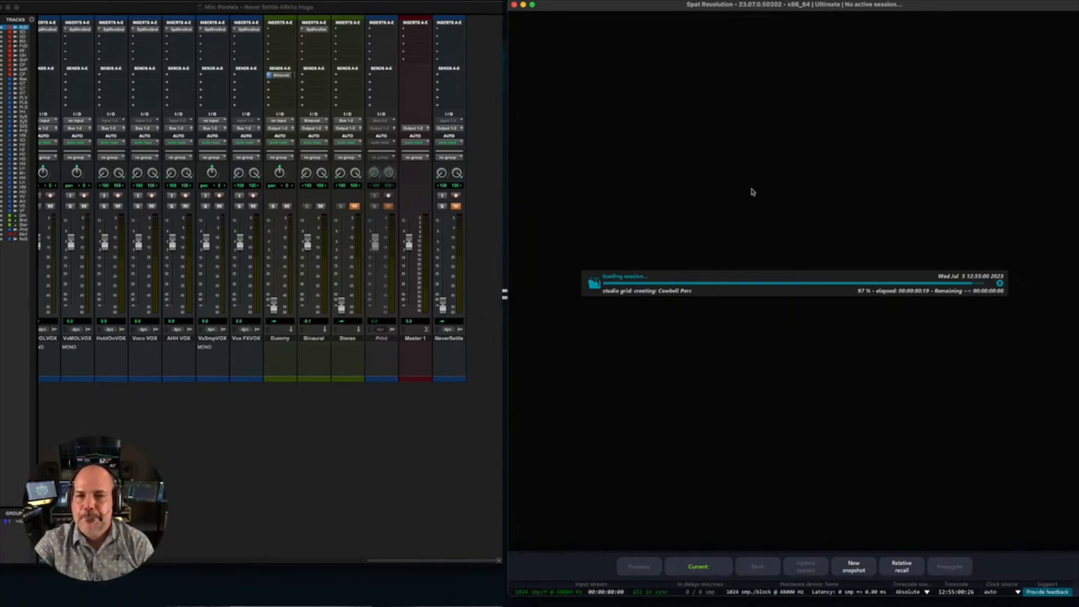
# - Switch to the Pro Tools mixer and mute the Binaural track
pyautogui.click(369, 7)
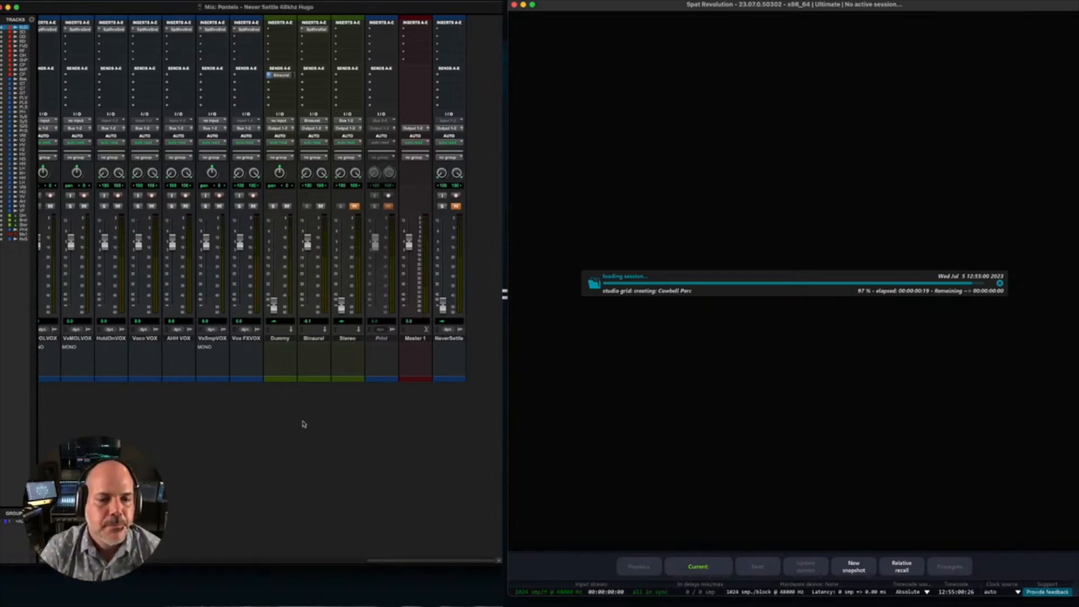
pyautogui.hscroll(-3, 304, 417)
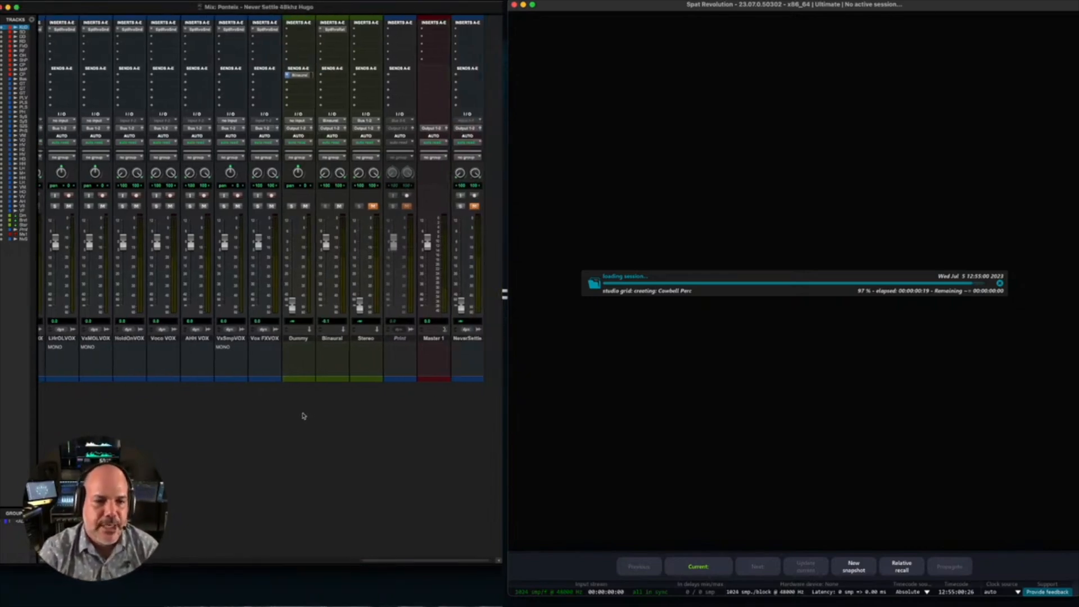
pyautogui.click(339, 206)
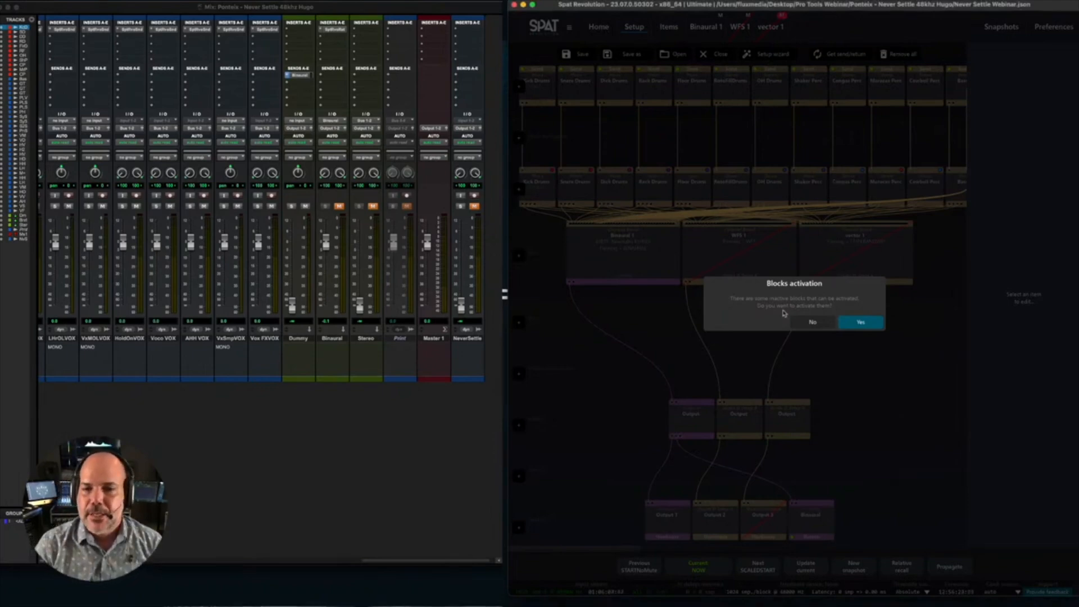
# - Activate the inactive blocks in the Spat Revolution session and inspect the settings of the Binaural 1, WFS 1 and vector 1 rooms
pyautogui.click(860, 324)
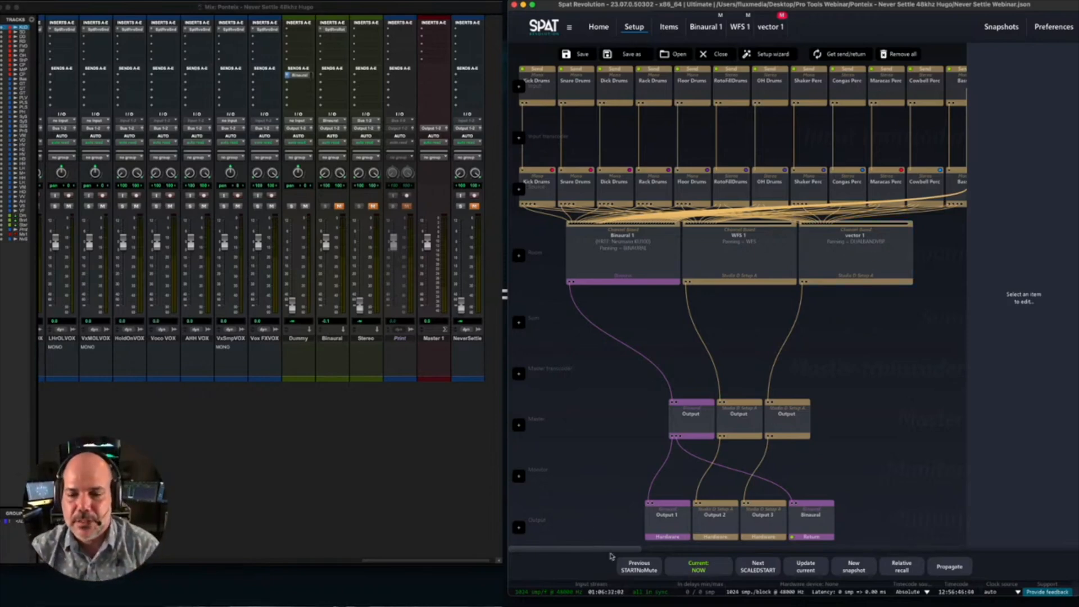
pyautogui.hscroll(5, 612, 554)
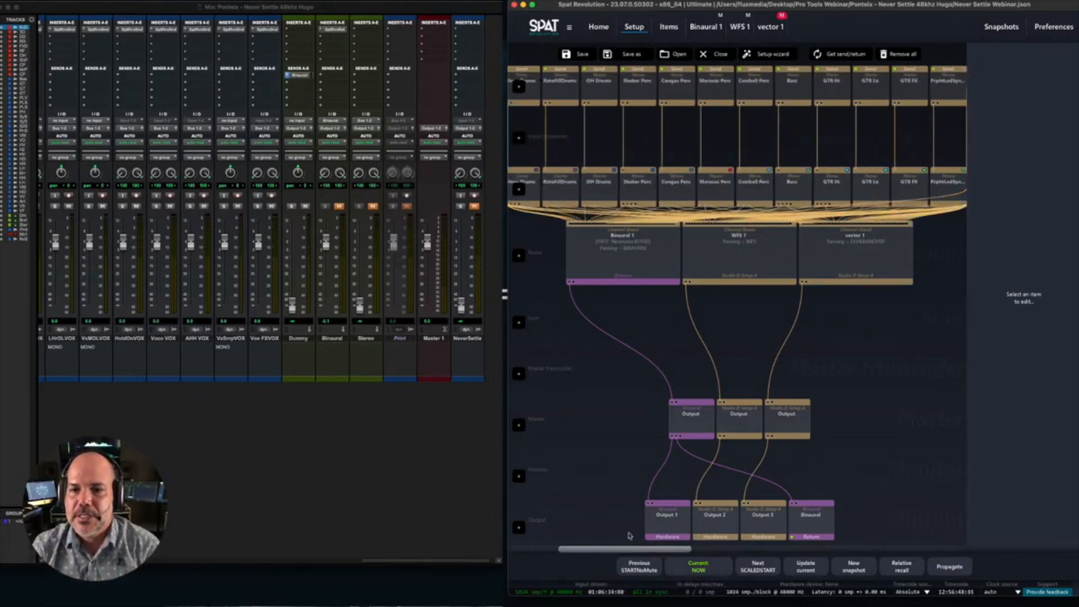
pyautogui.hscroll(-2, 629, 535)
pyautogui.click(629, 250)
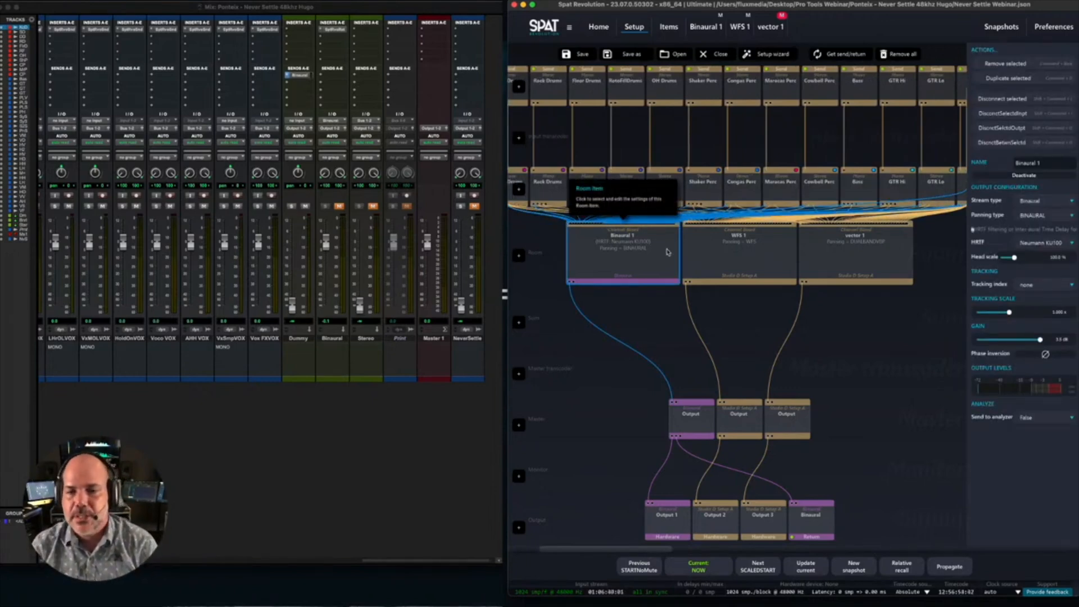
pyautogui.click(700, 243)
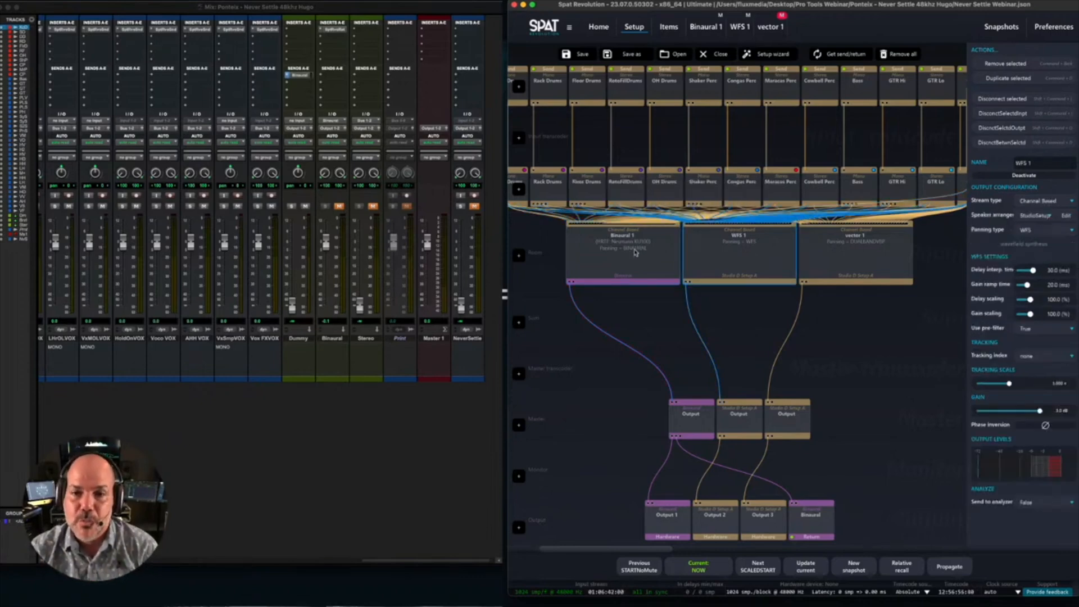
pyautogui.click(635, 250)
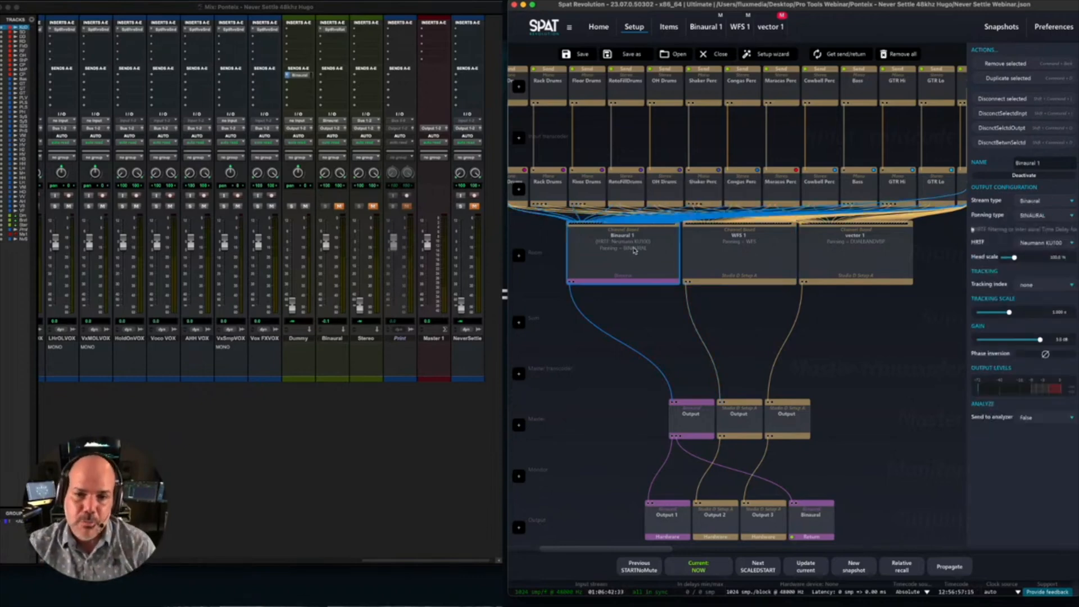
pyautogui.click(746, 253)
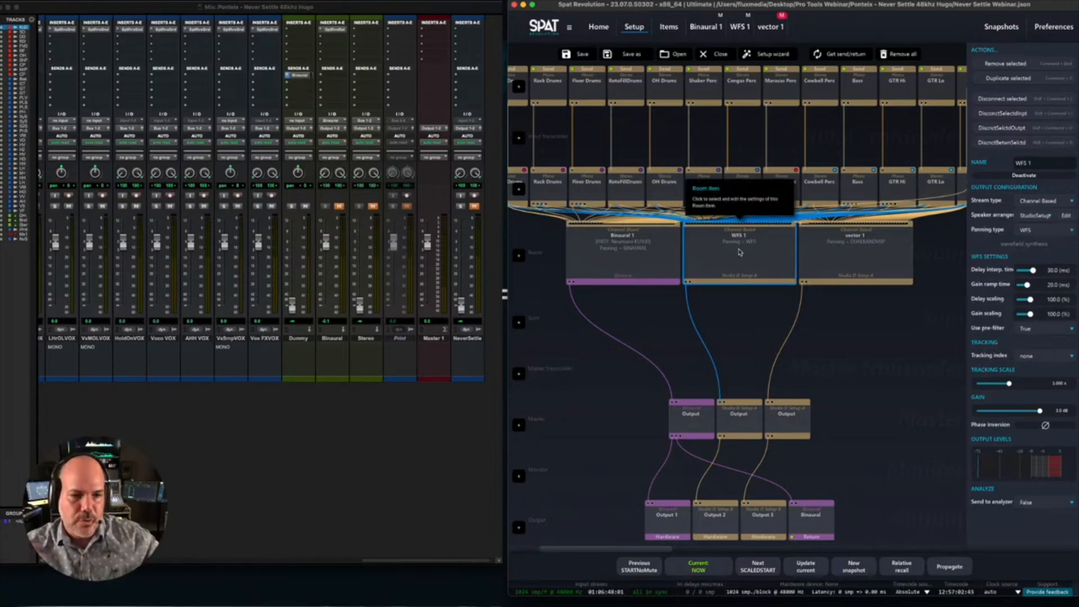
pyautogui.click(848, 257)
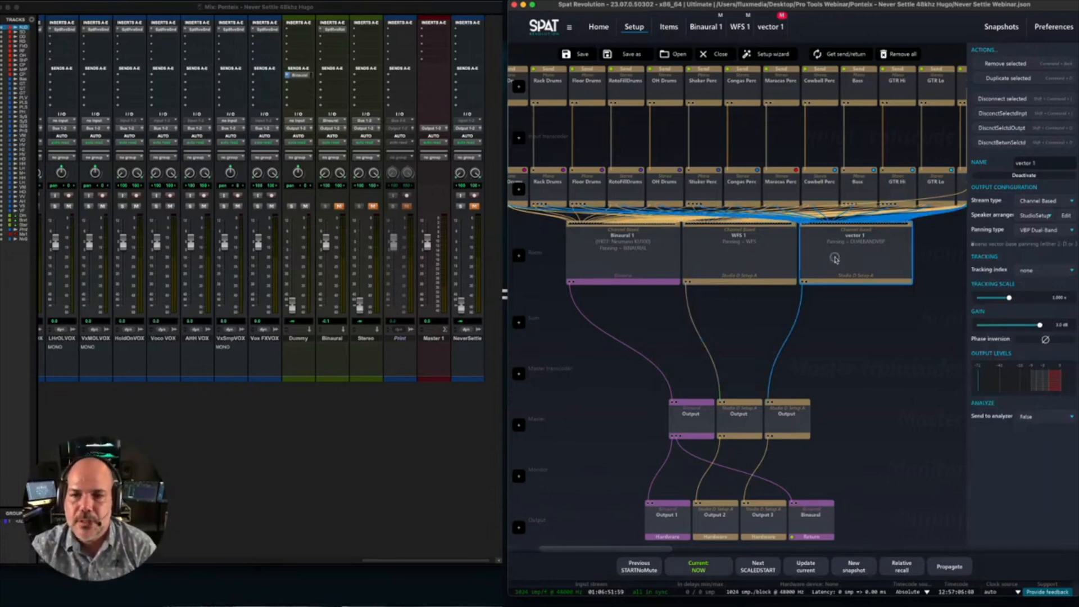
# - Open the vector 1 room to examine its speaker and source layout, and recall the current snapshot NOW
pyautogui.doubleClick(835, 260)
pyautogui.scroll(-10, 783, 241)
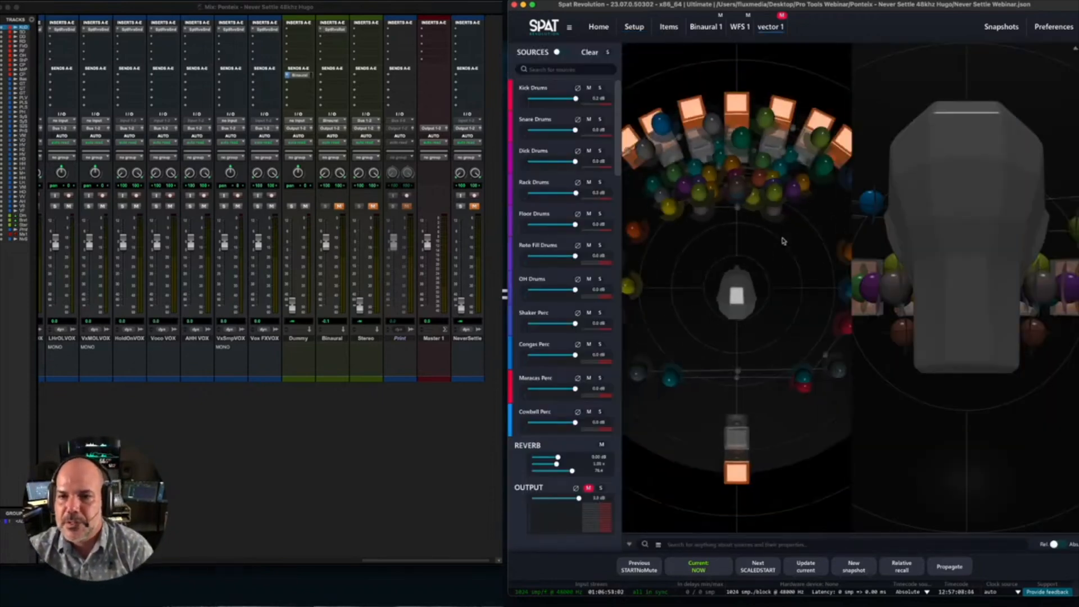
pyautogui.scroll(-10, 940, 253)
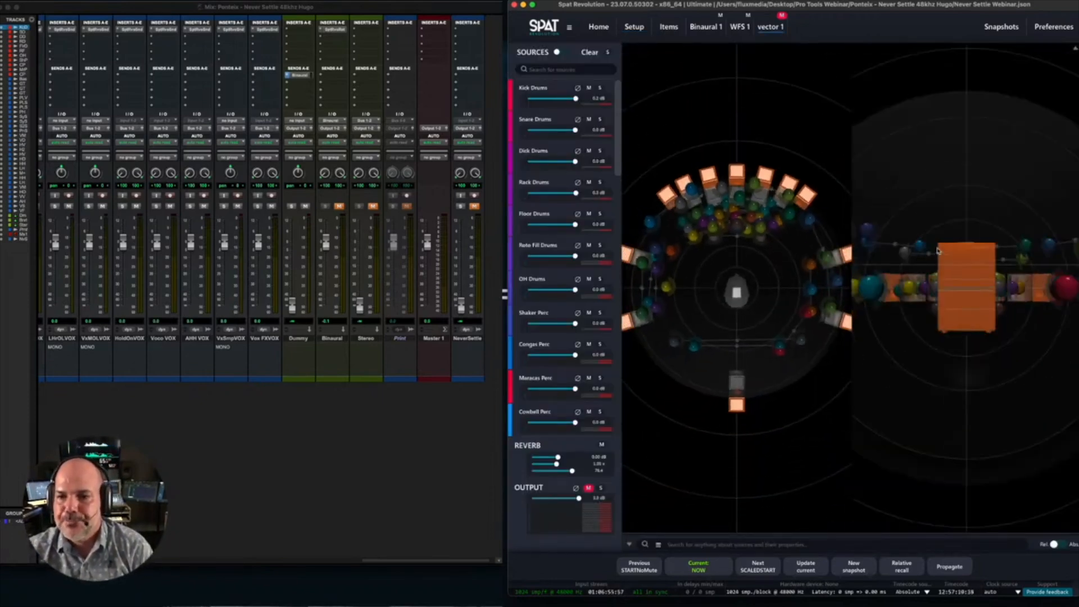
pyautogui.scroll(-5, 937, 251)
pyautogui.scroll(-3, 747, 264)
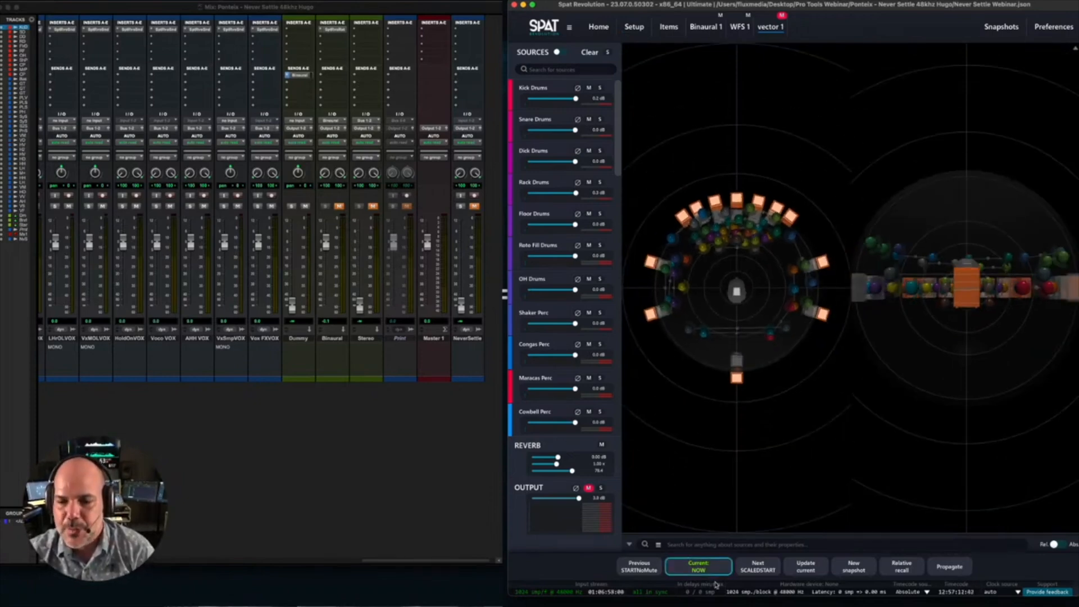
pyautogui.click(698, 567)
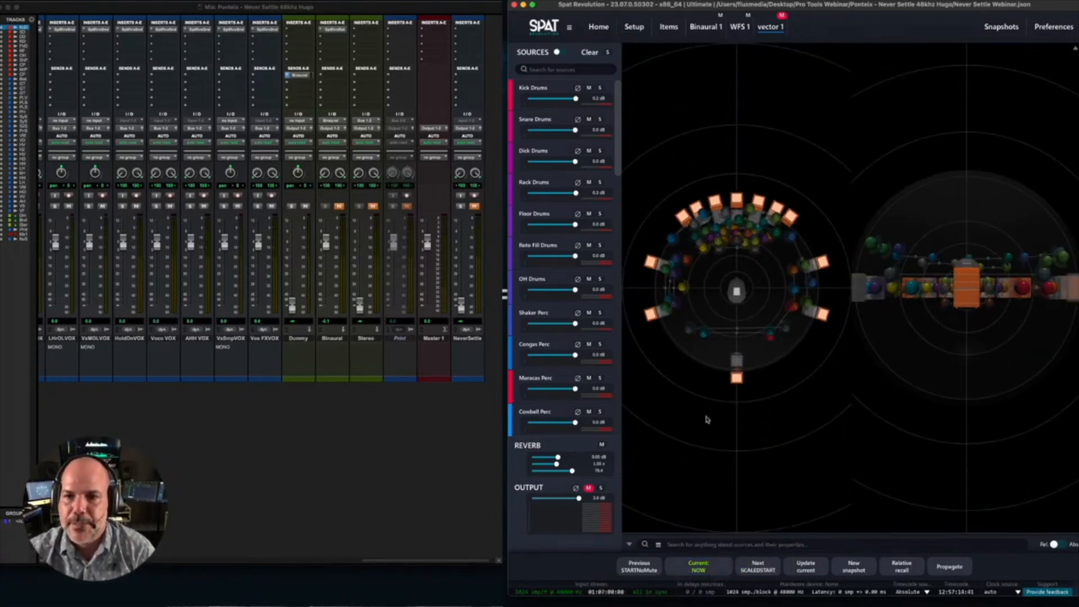
# - Open the Binaural 1 room and examine its source layout and source list
pyautogui.click(699, 27)
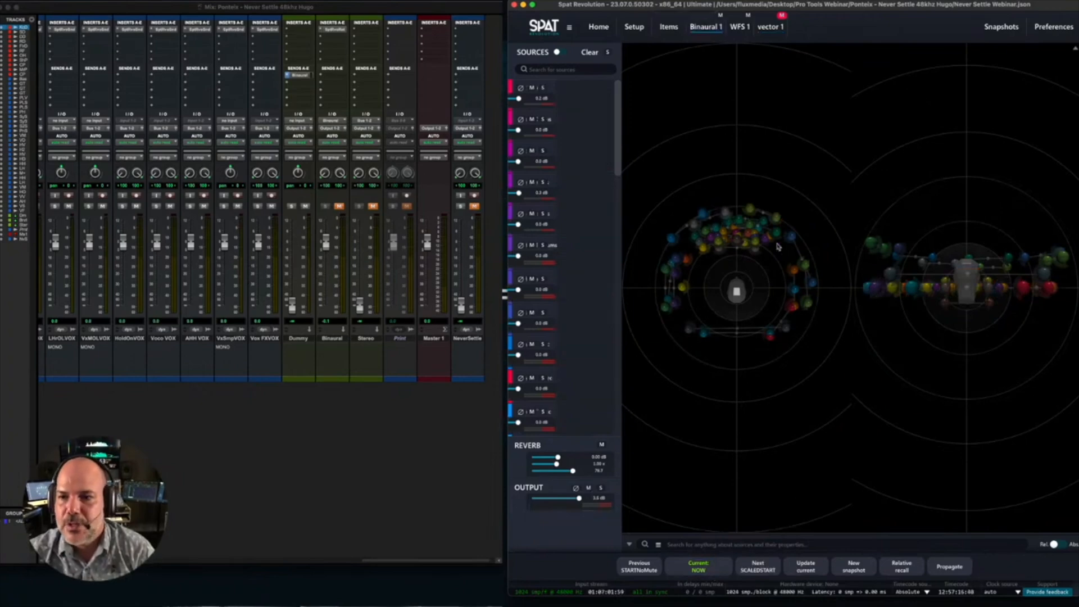
pyautogui.scroll(-2, 747, 251)
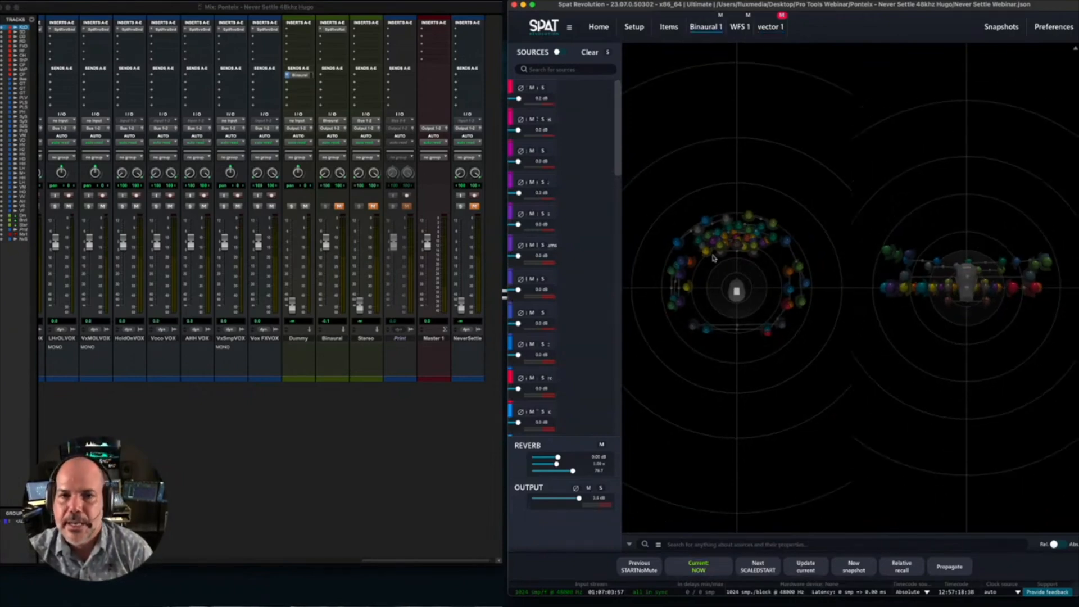
pyautogui.moveTo(618, 172); pyautogui.dragTo(612, 98)
# - Start playback in Pro Tools and unmute the Binaural track
pyautogui.click(435, 288)
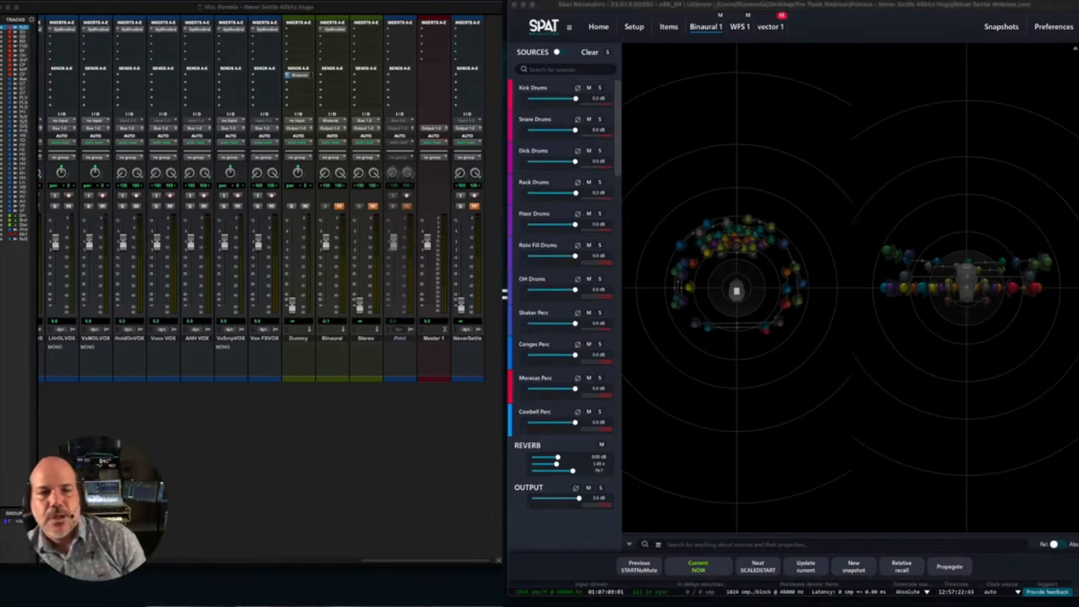
pyautogui.click(423, 11)
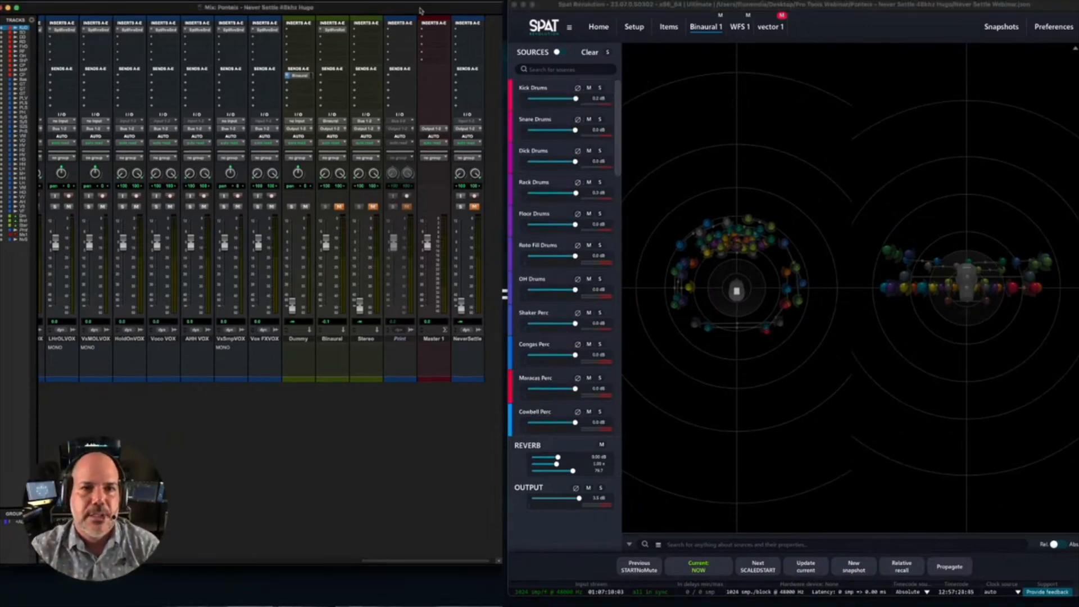
pyautogui.press('space')
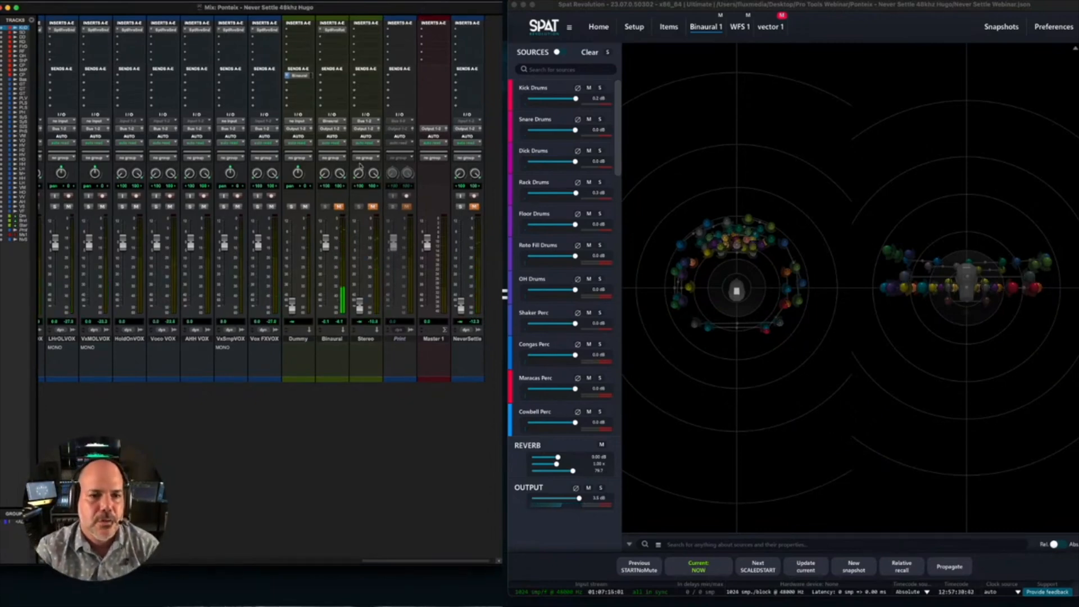
pyautogui.click(339, 206)
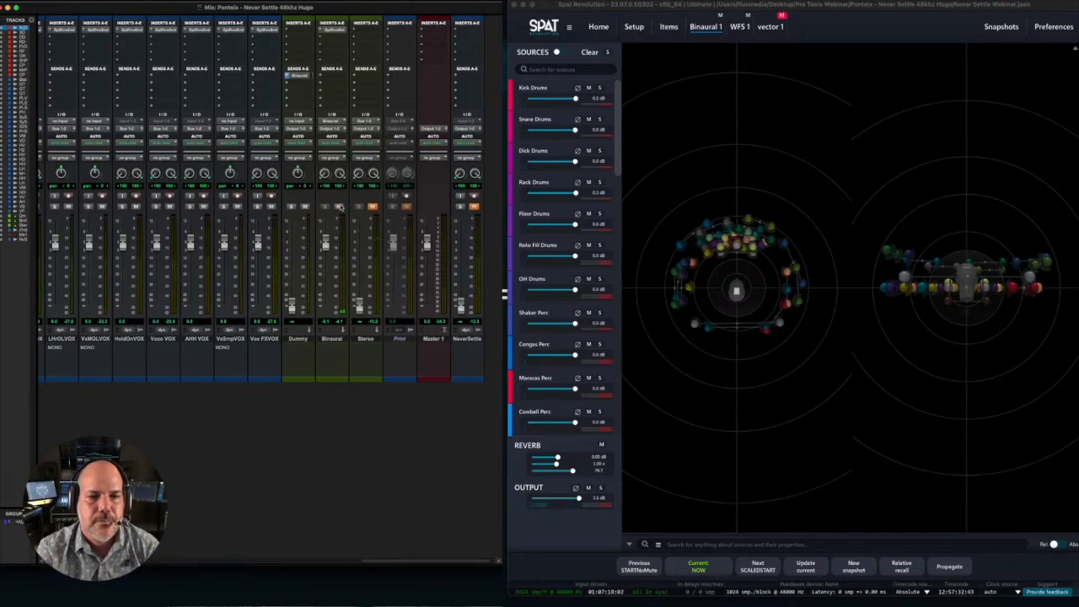
# - Return to Spat Revolution, filter the Binaural 1 sources by "vox", solo all the vocal sources to audition them, and clear the solos
pyautogui.click(560, 7)
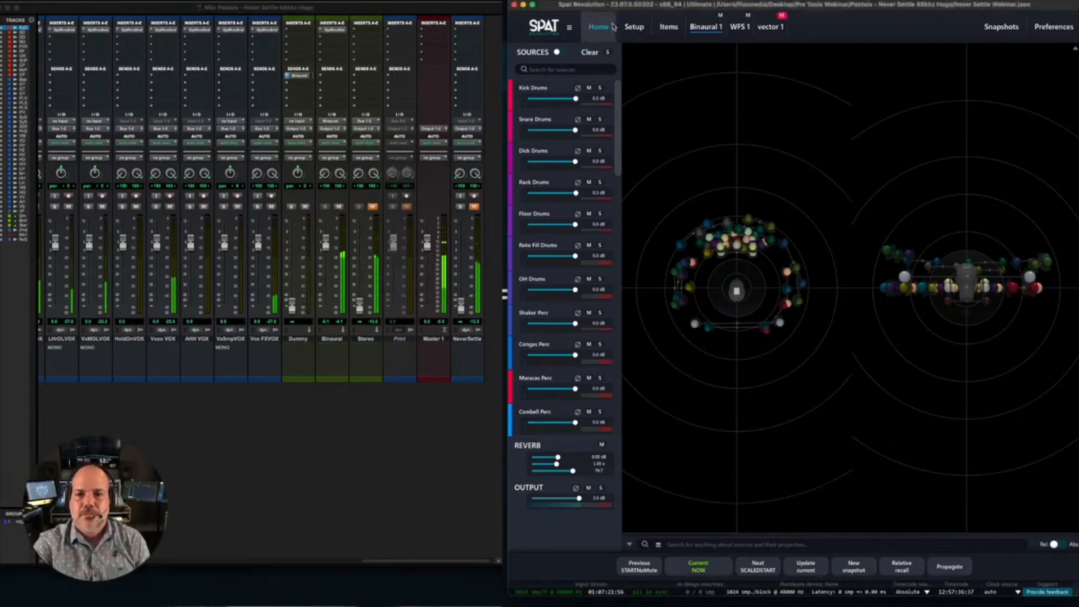
pyautogui.moveTo(618, 101)
pyautogui.mouseDown()
pyautogui.moveTo(618, 340)
pyautogui.moveTo(617, 97)
pyautogui.mouseUp()
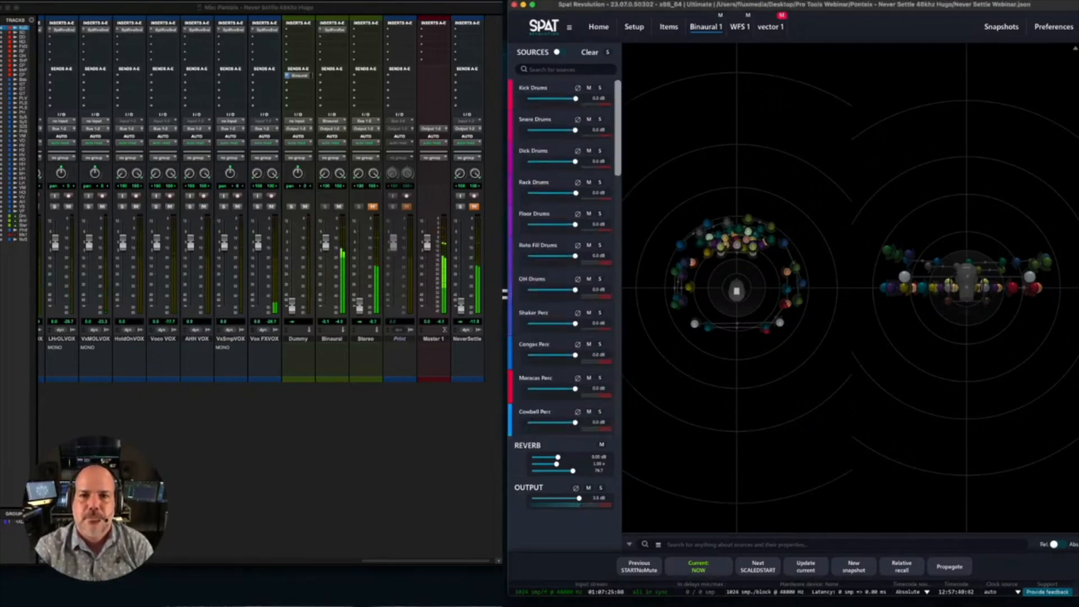
pyautogui.click(559, 69)
pyautogui.write('vox')
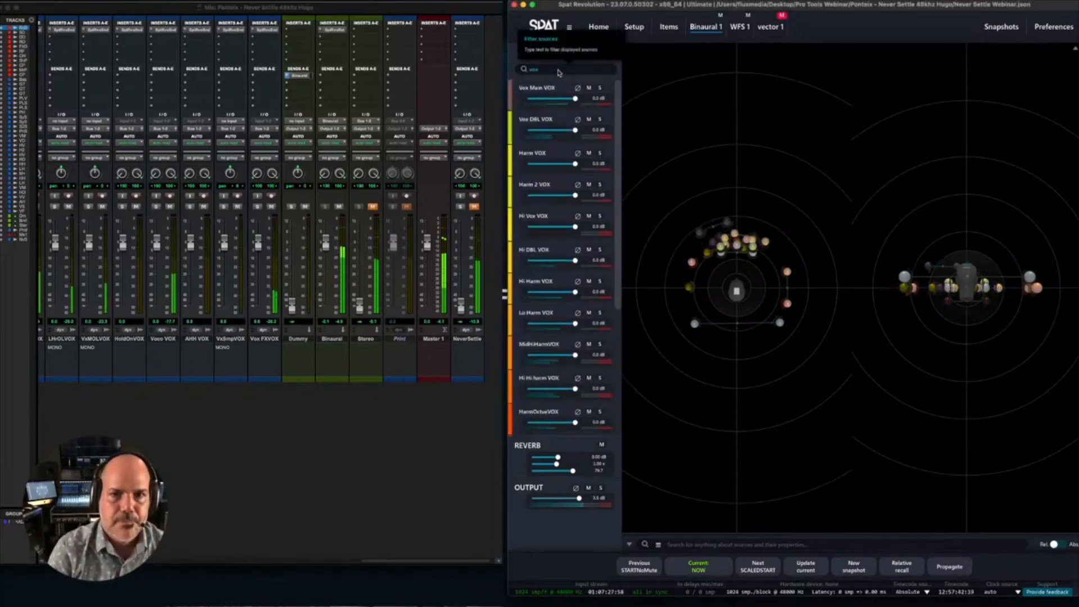
pyautogui.click(599, 88)
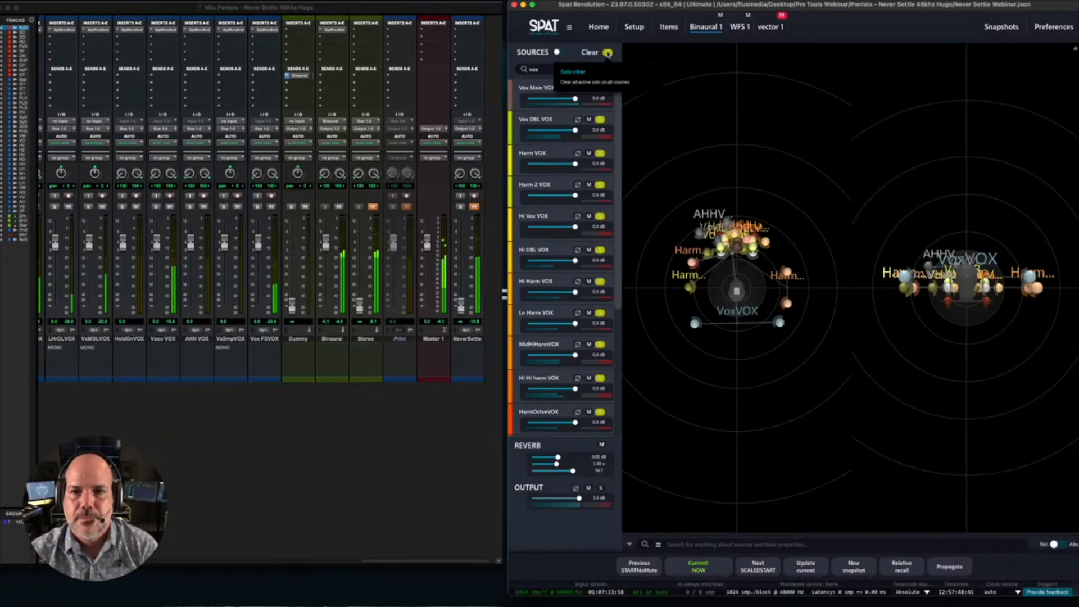
pyautogui.click(607, 53)
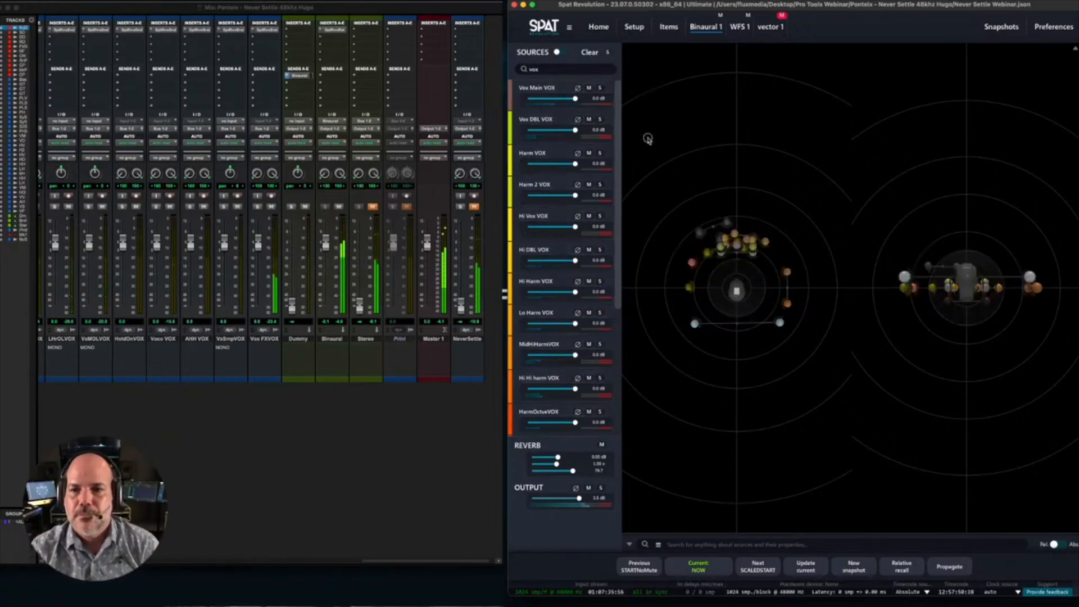
# - Remove the "vox" filter and tilt both 3D views of the Binaural 1 room to examine the height of all sources
pyautogui.click(588, 70)
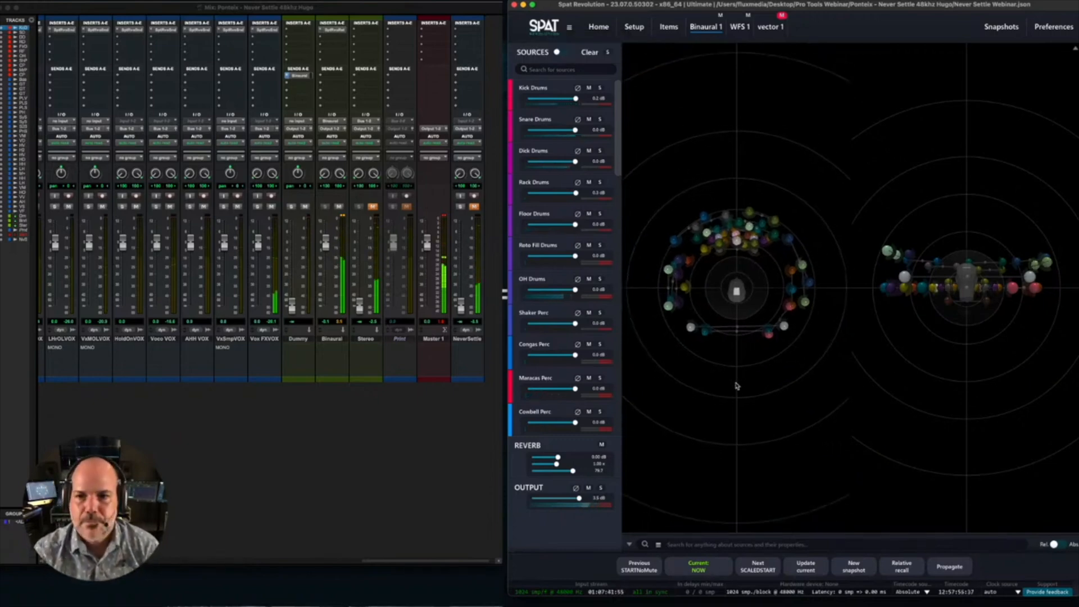
pyautogui.moveTo(734, 380); pyautogui.dragTo(703, 347)
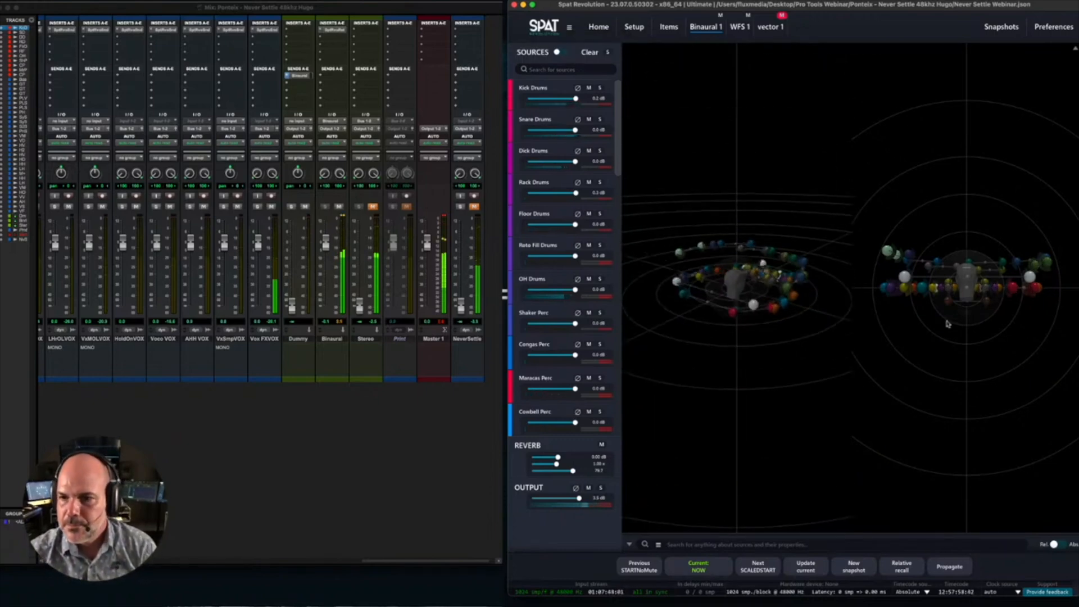
pyautogui.scroll(1, 957, 321)
pyautogui.scroll(-3, 956, 321)
pyautogui.moveTo(957, 321); pyautogui.dragTo(944, 344)
# - Filter the Binaural 1 sources by "drum", solo all the drum sources to audition them, and release the solos
pyautogui.click(549, 70)
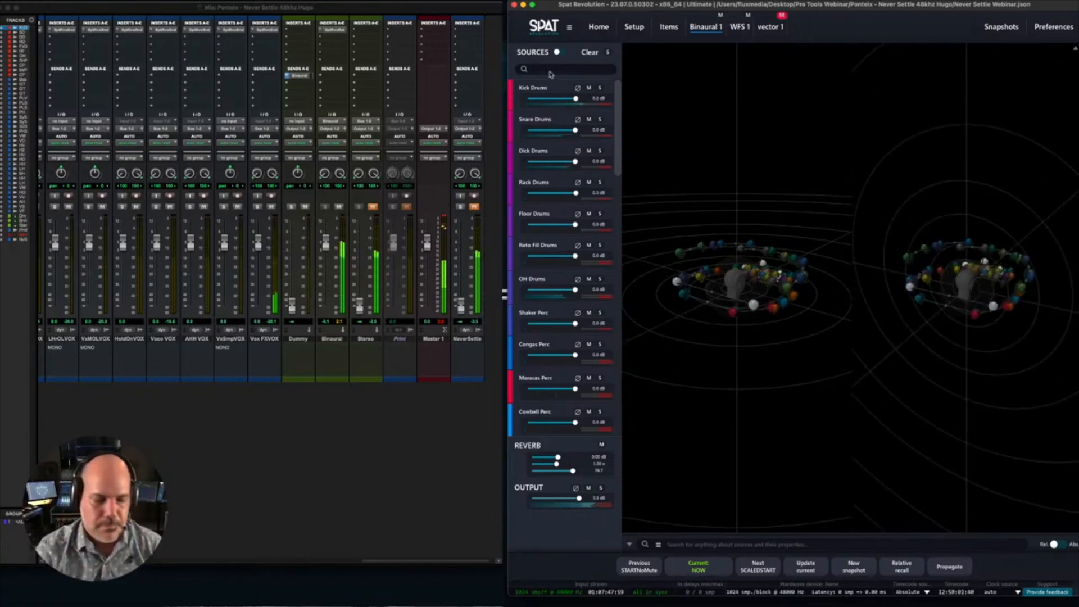
pyautogui.write('drum')
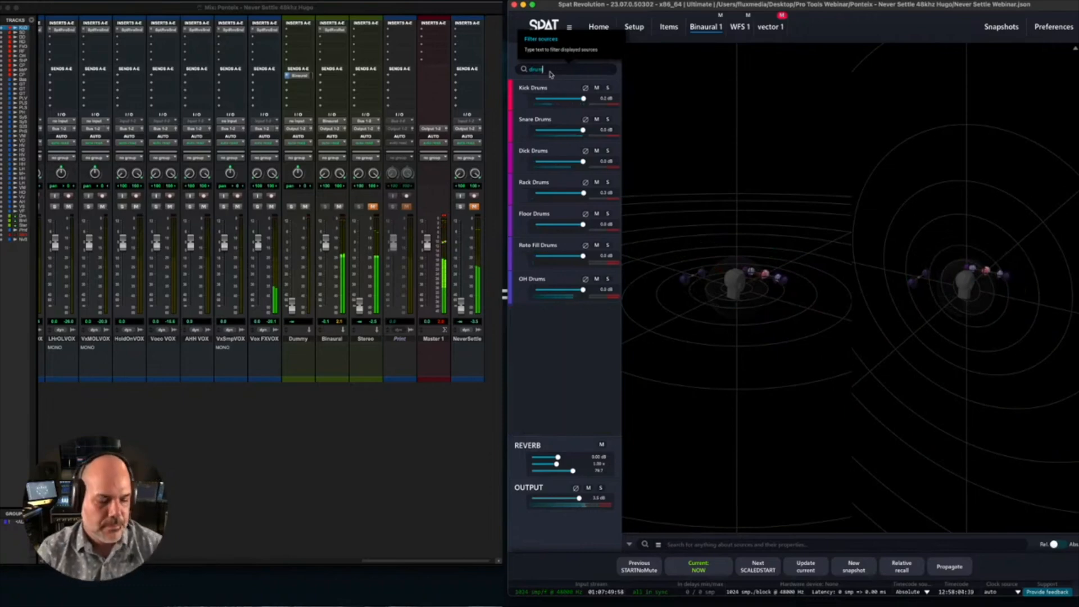
pyautogui.click(608, 88)
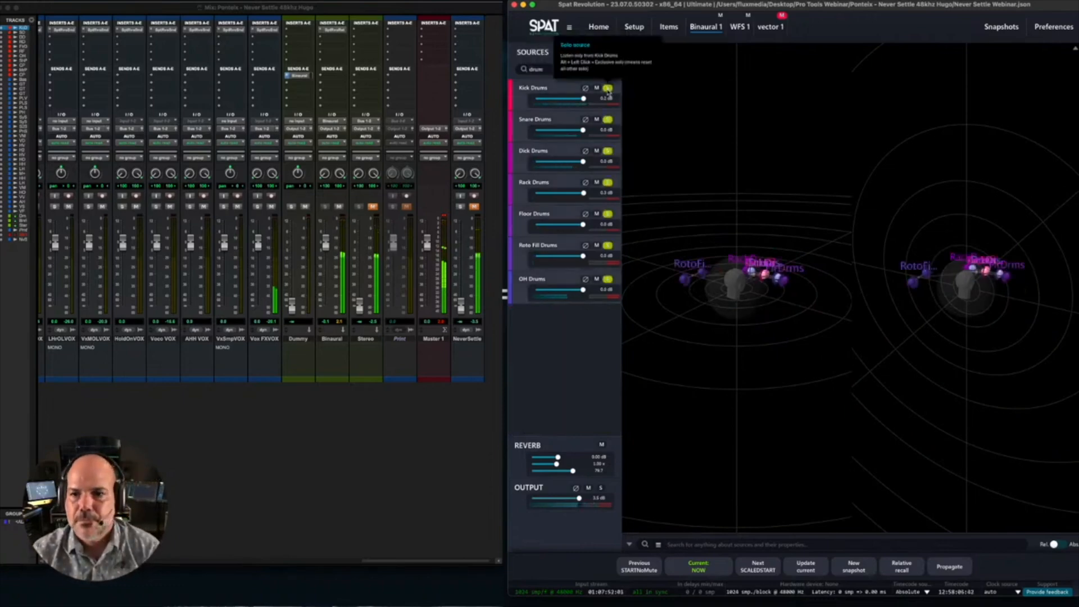
pyautogui.click(607, 90)
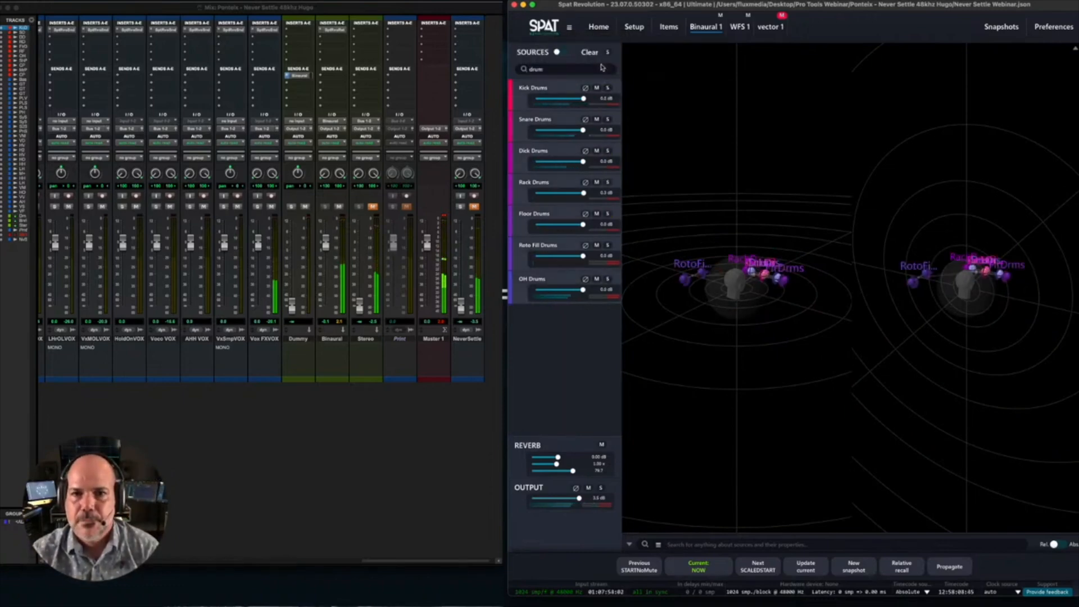
# - Filter the Binaural 1 sources by "syn" instead of "drum", solo all the synth sources to audition them, and clear the solos
pyautogui.doubleClick(602, 70)
pyautogui.press('BackSpace')
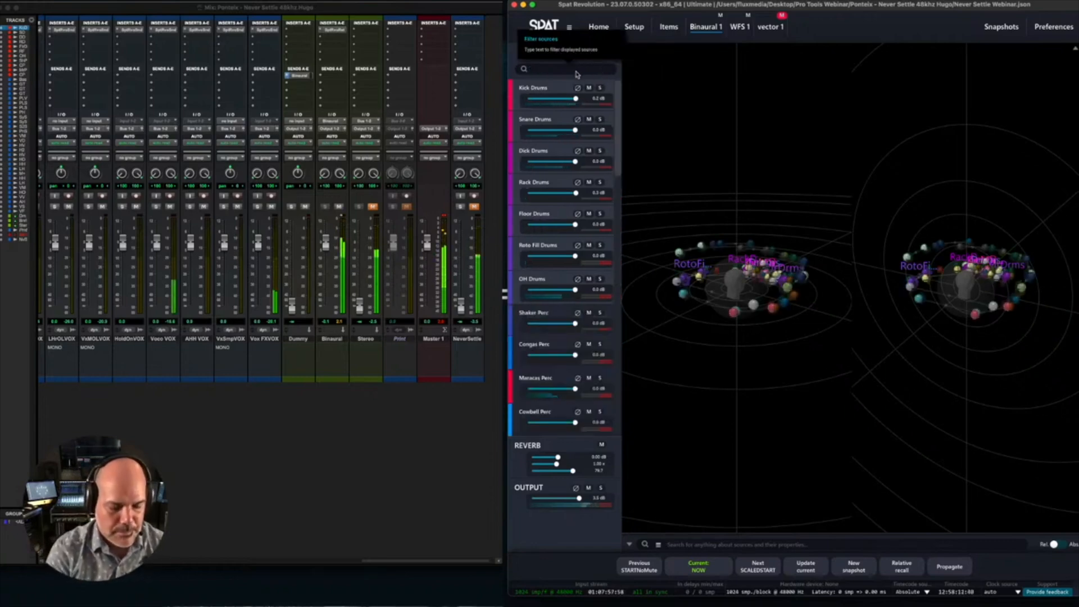
pyautogui.write('syn')
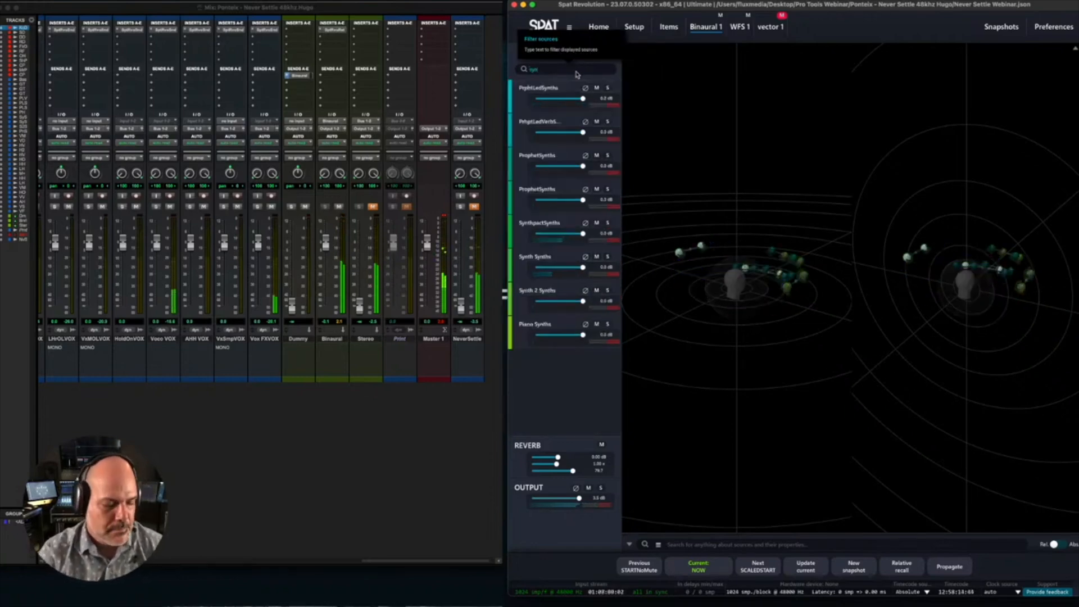
pyautogui.click(608, 89)
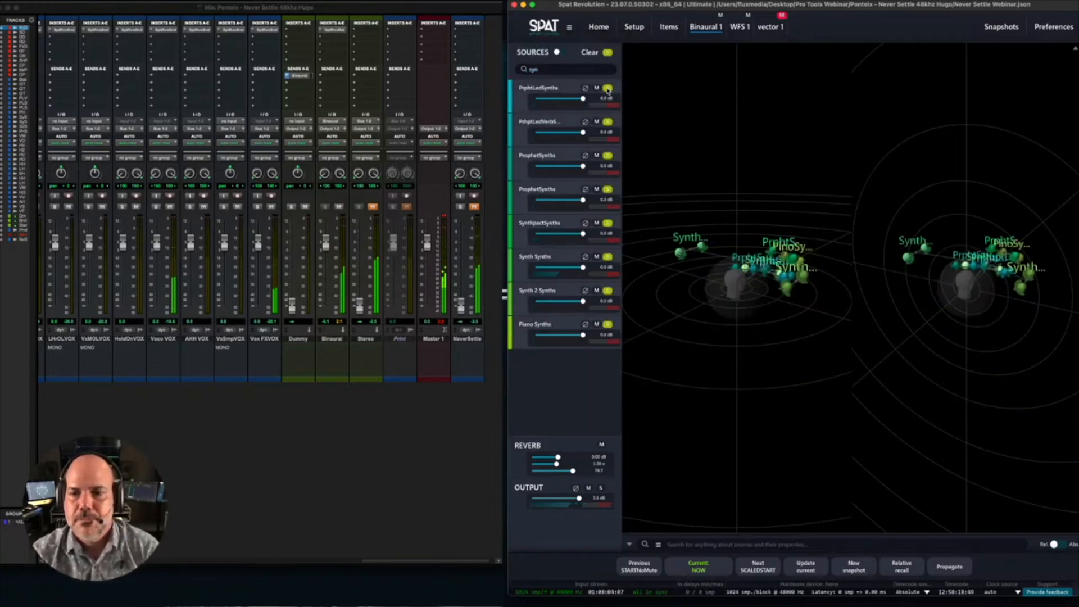
pyautogui.click(609, 54)
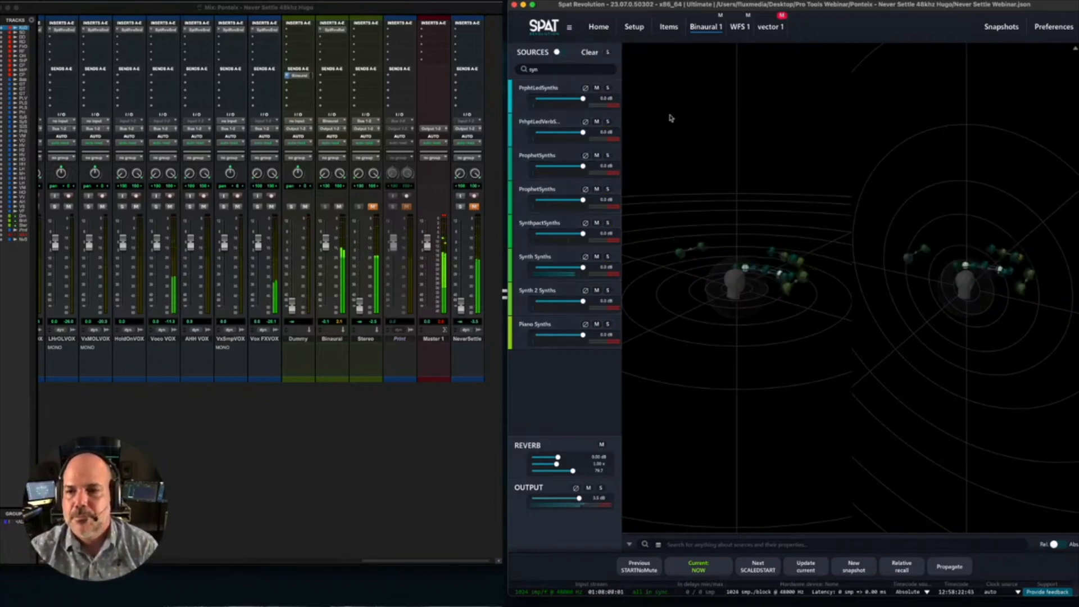
# - Remove the "syn" filter and rotate the first 3D view slightly to examine all the sources around the listener
pyautogui.doubleClick(557, 72)
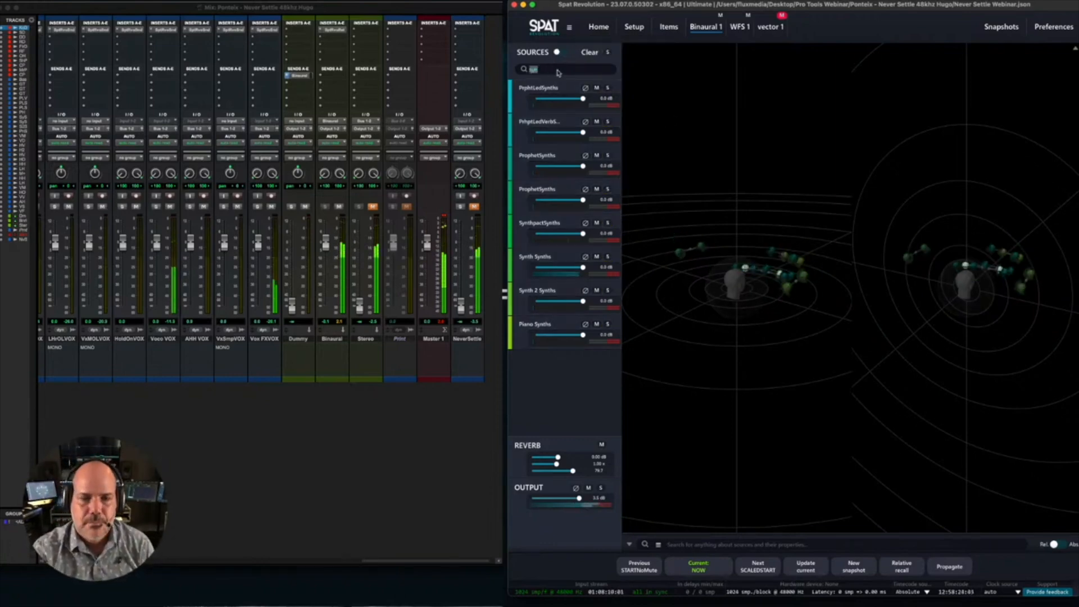
pyautogui.press('BackSpace')
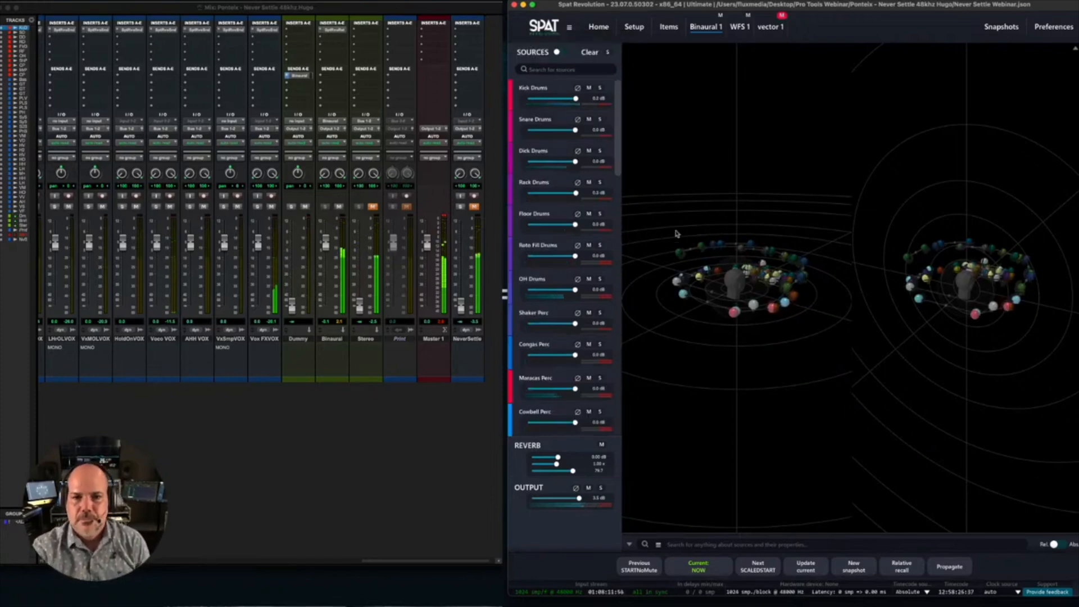
pyautogui.moveTo(698, 332)
pyautogui.mouseDown()
pyautogui.moveTo(718, 352)
pyautogui.moveTo(708, 320)
pyautogui.moveTo(706, 331)
pyautogui.mouseUp()
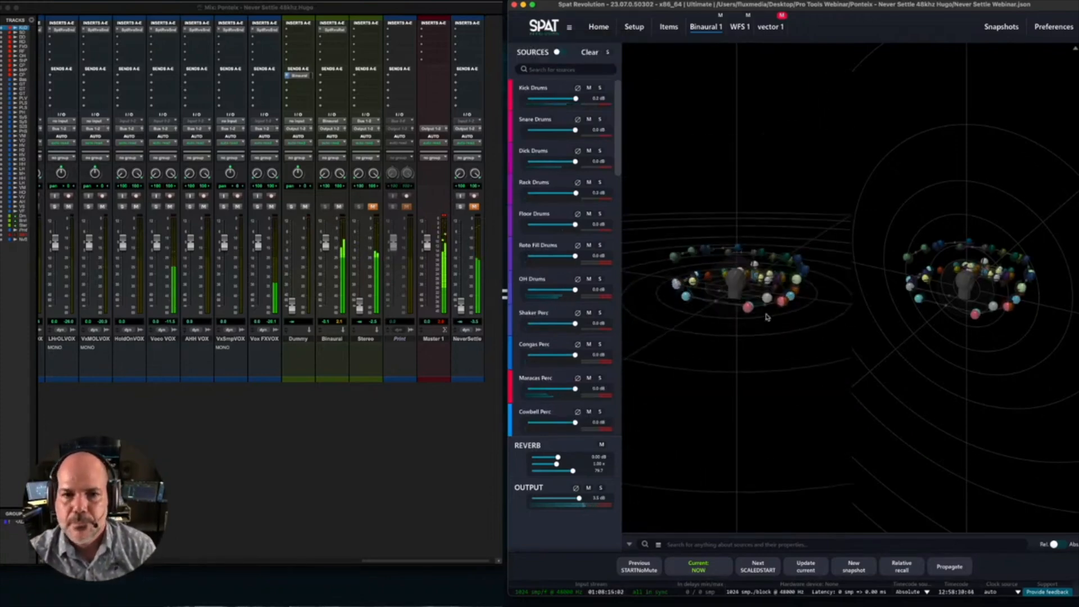
# - Solo the Vox Main VOX source and show the first 3D view of the room from directly above, zoomed in
pyautogui.moveTo(616, 173); pyautogui.dragTo(620, 343)
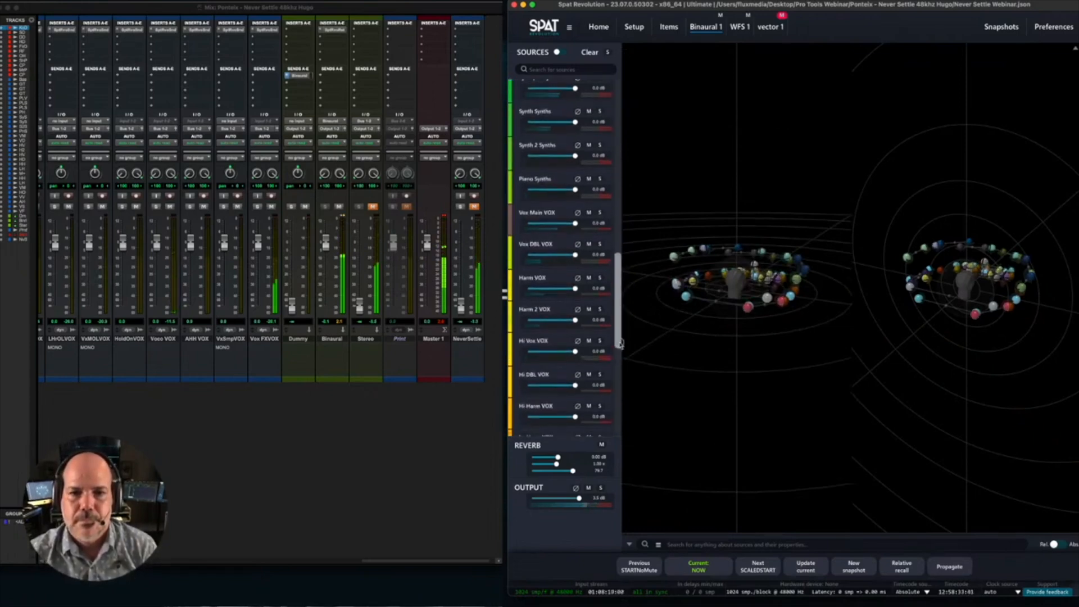
pyautogui.click(599, 213)
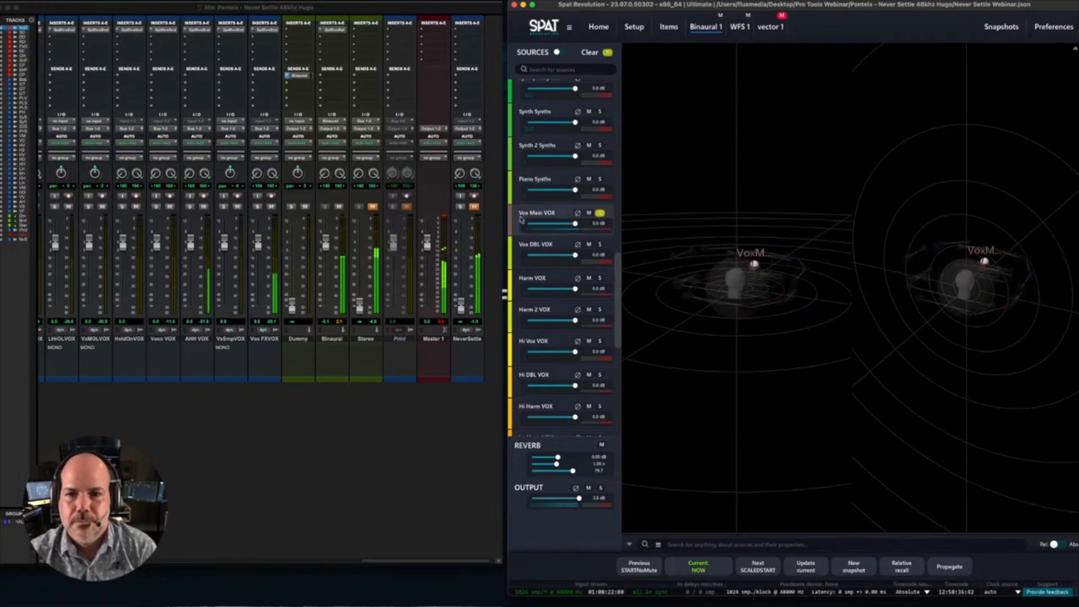
pyautogui.scroll(3, 759, 280)
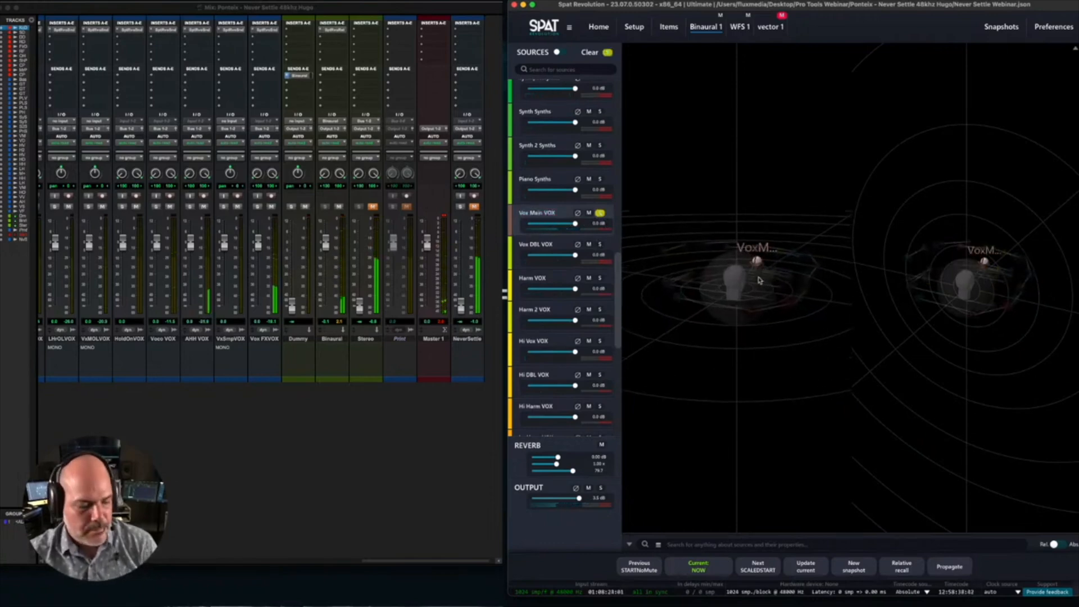
pyautogui.press('z')
pyautogui.scroll(-10, 755, 300)
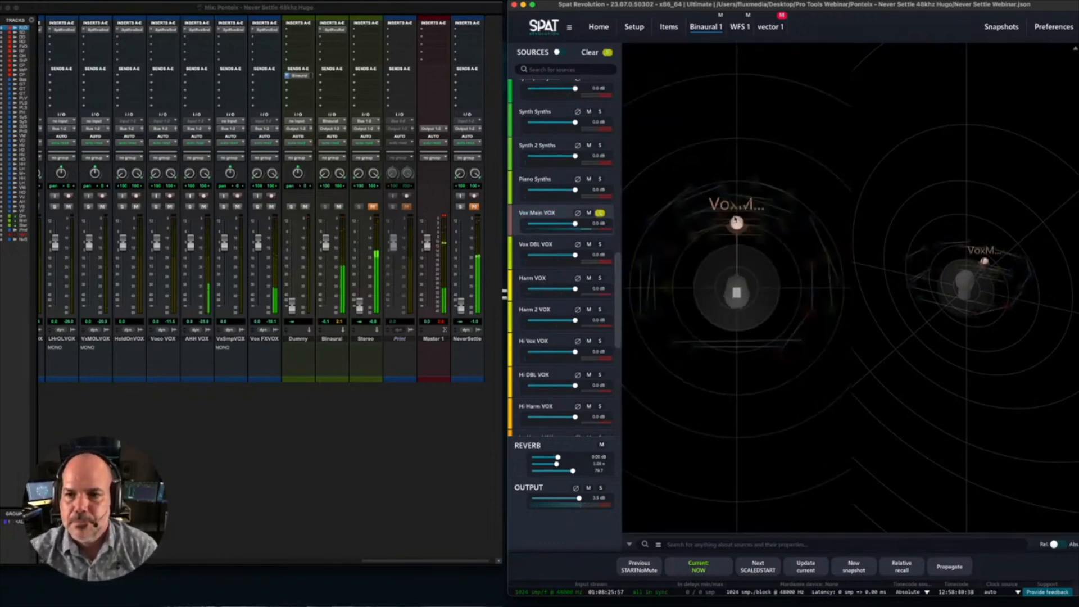
# - Move the Vox Main VOX source far out in front of the listener, bring it partway back, and clear the solo
pyautogui.moveTo(735, 220); pyautogui.dragTo(744, 196)
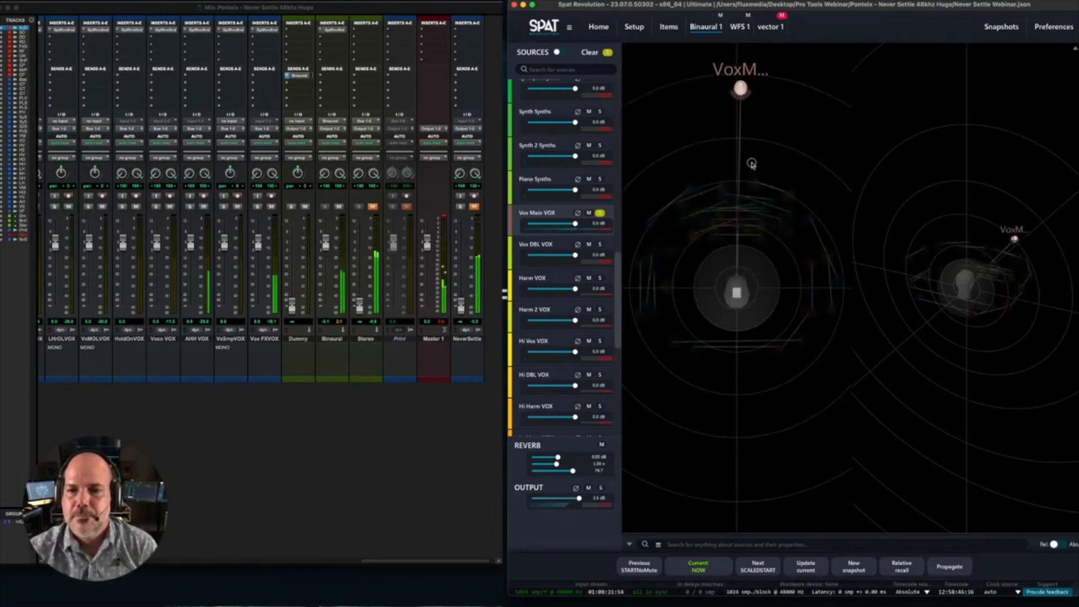
pyautogui.moveTo(745, 192); pyautogui.dragTo(741, 203)
pyautogui.click(607, 52)
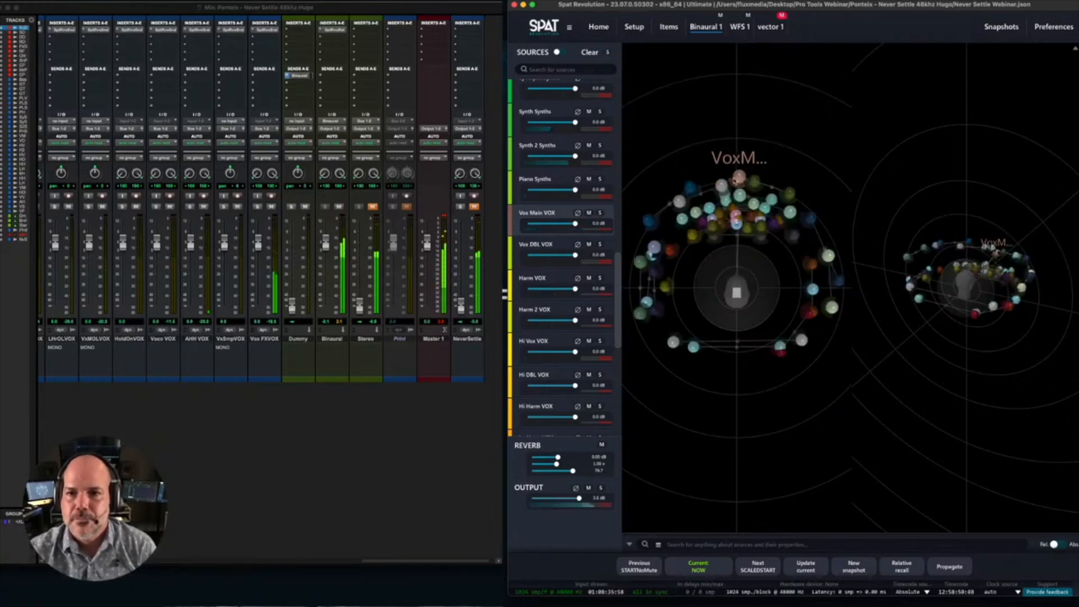
pyautogui.click(323, 417)
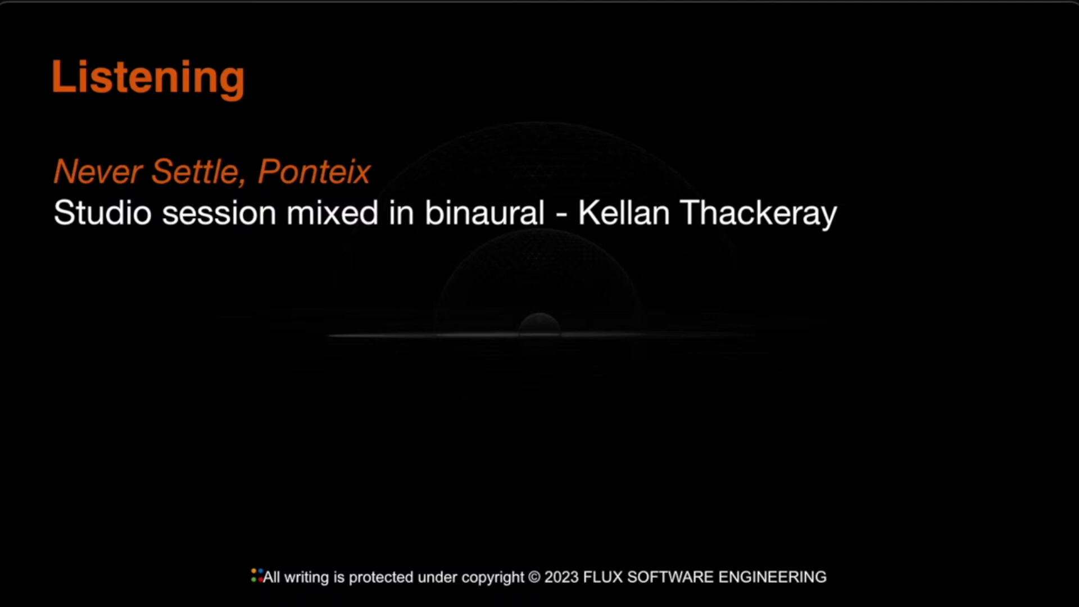
pyautogui.press('Right')
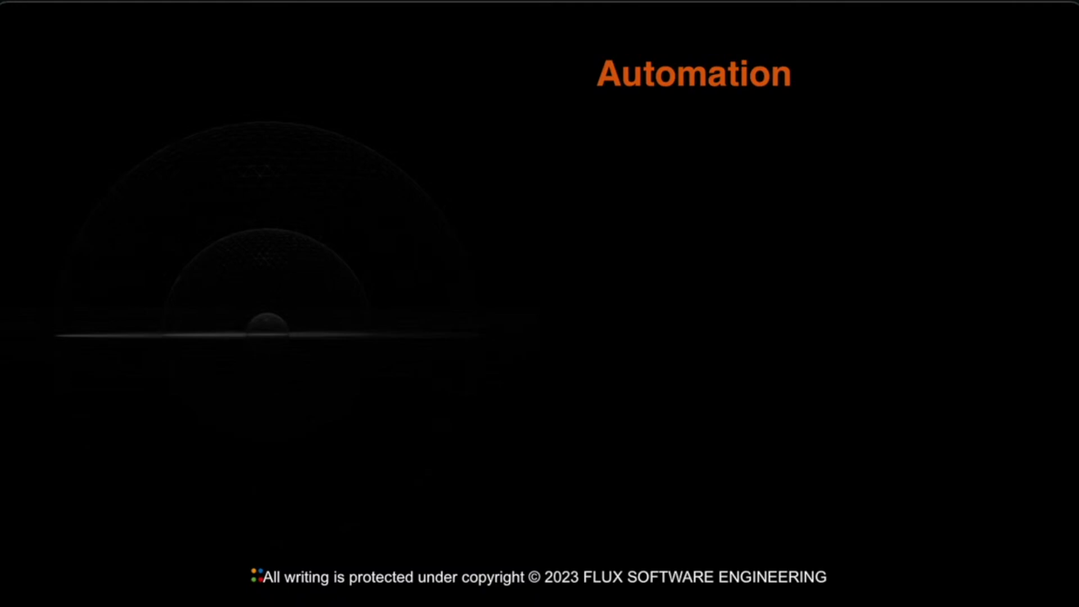
pyautogui.press('Right')
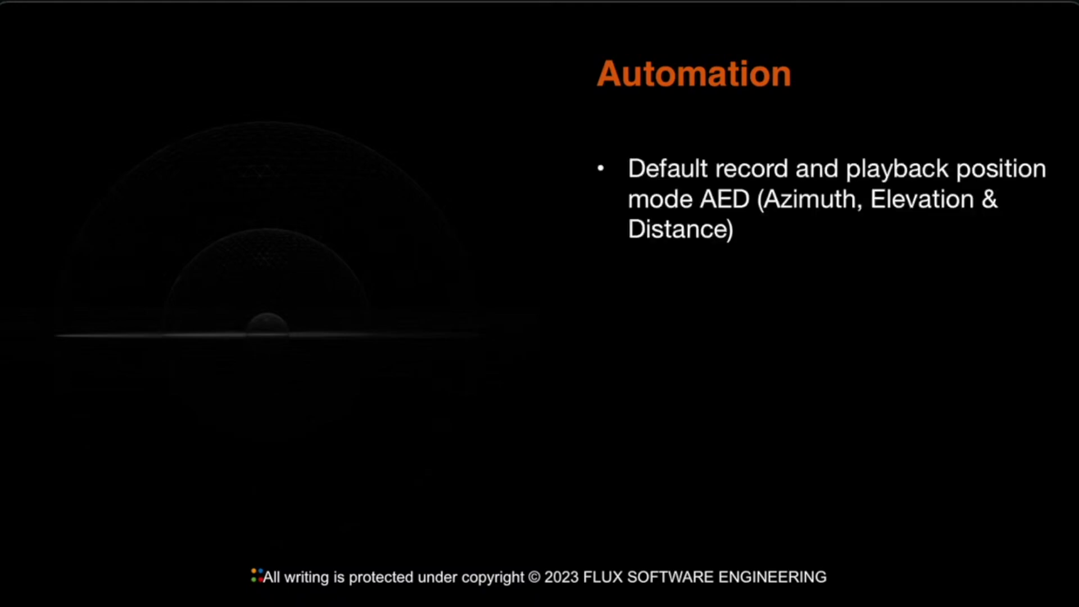